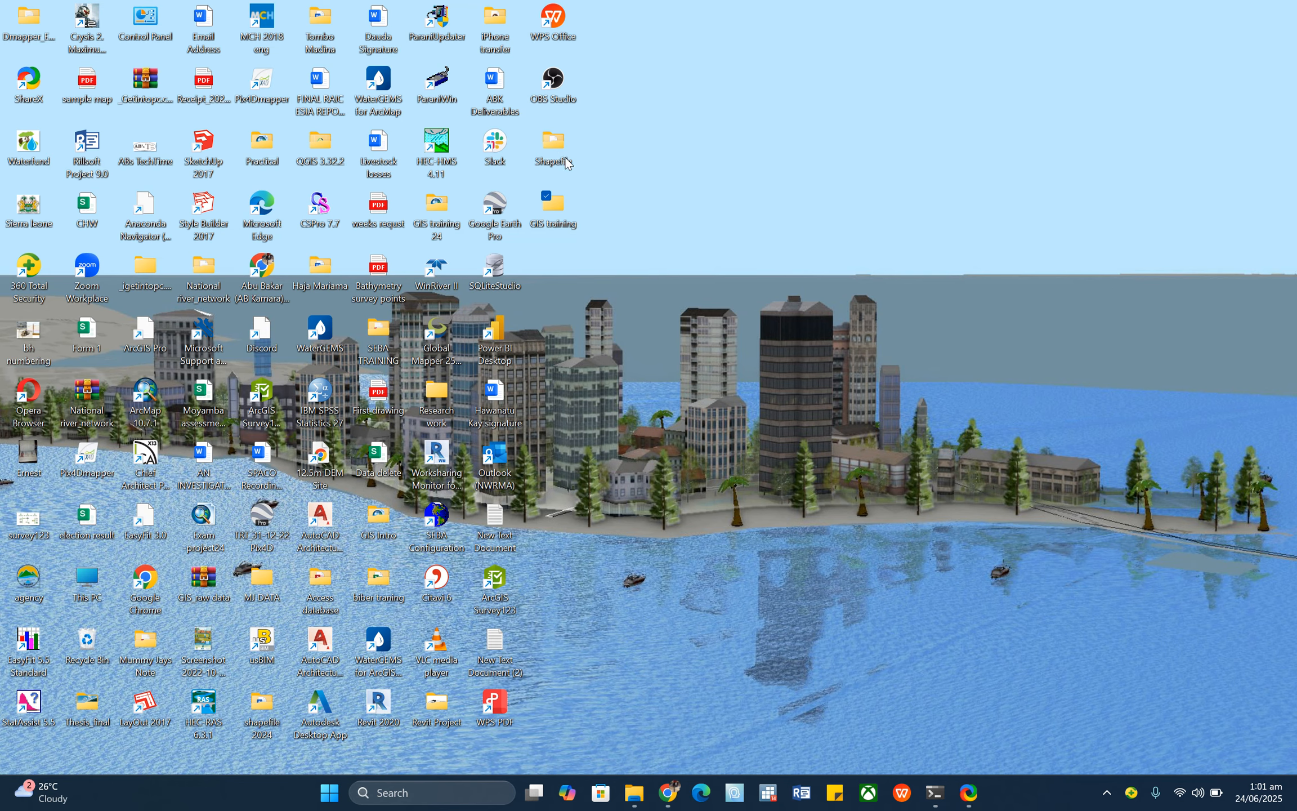
# Open the Shapefile folder on the desktop, review the SL_Districts files and close it.
pyautogui.click(537, 151)
pyautogui.doubleClick(550, 150)
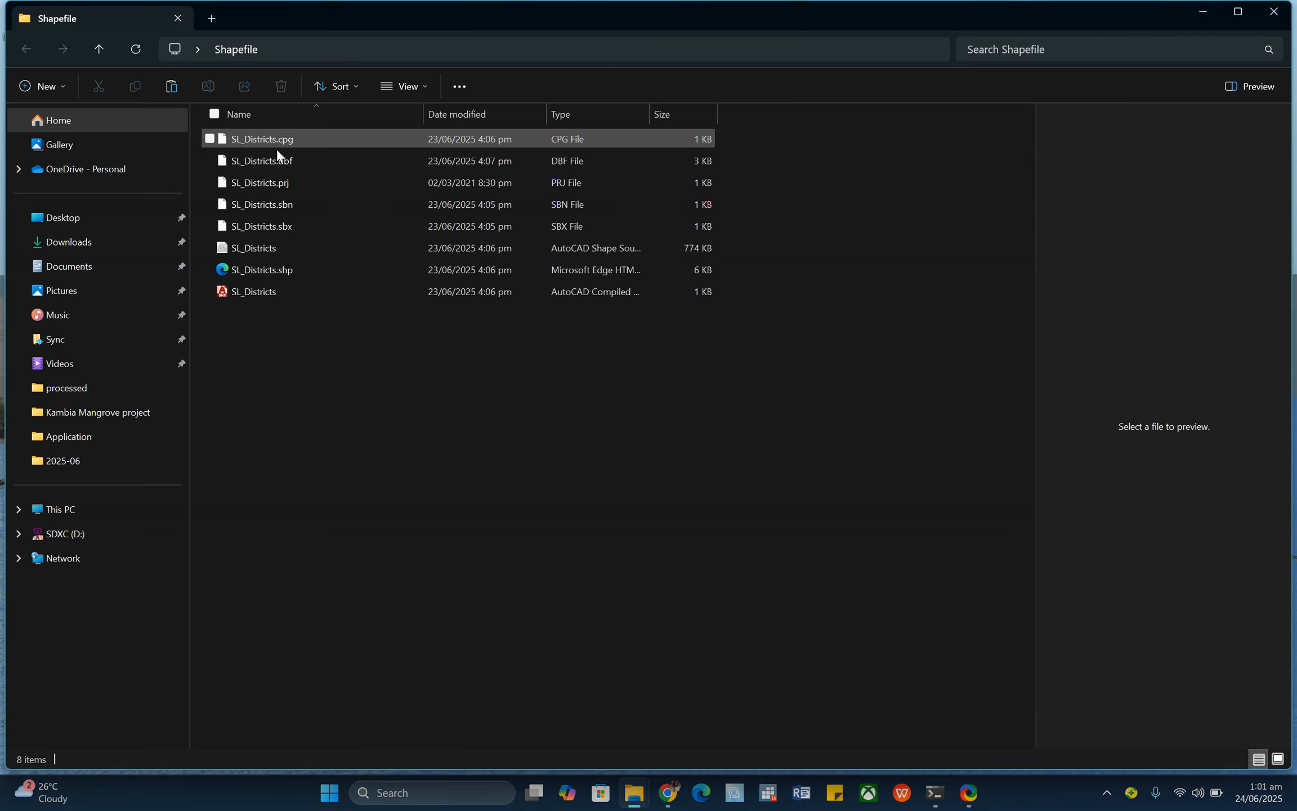
pyautogui.click(1261, 17)
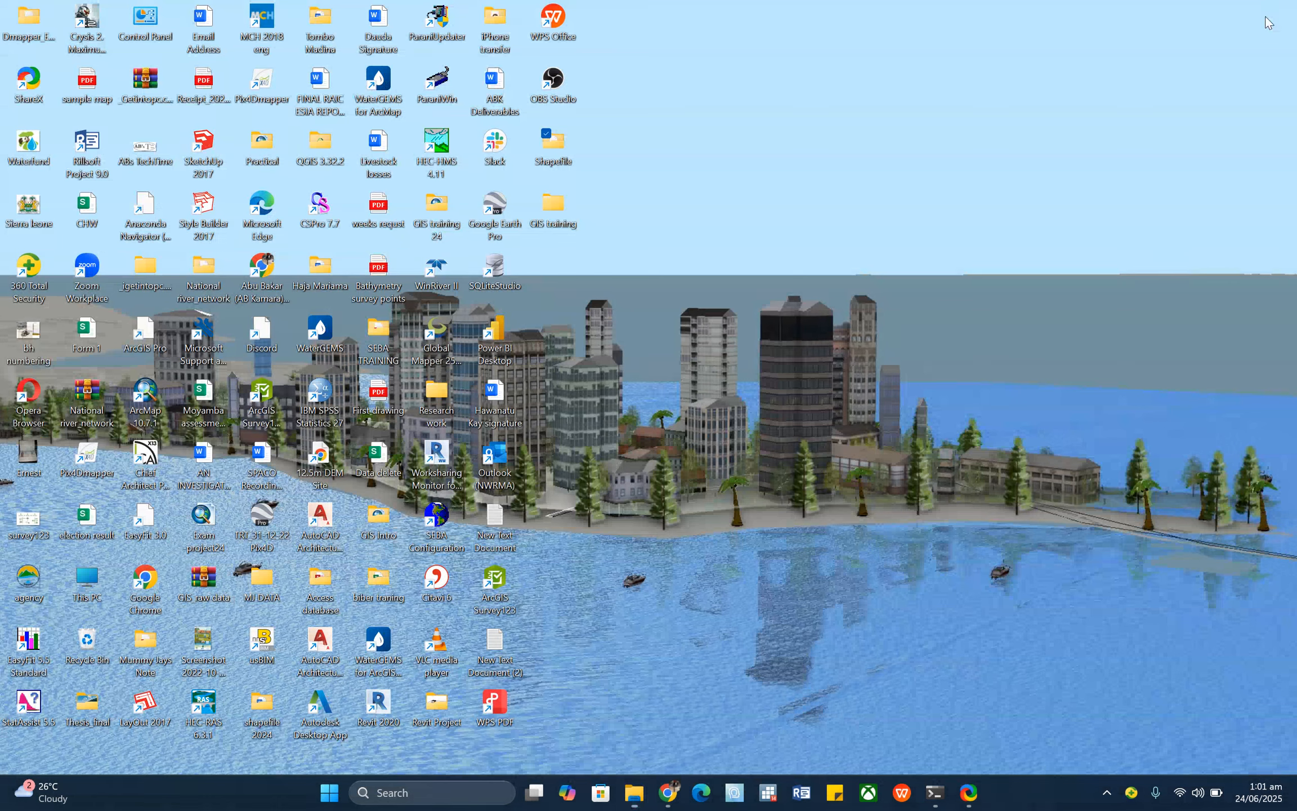
# Copy the Shapefile folder from the desktop and open the GIS training folder.
pyautogui.rightClick(556, 152)
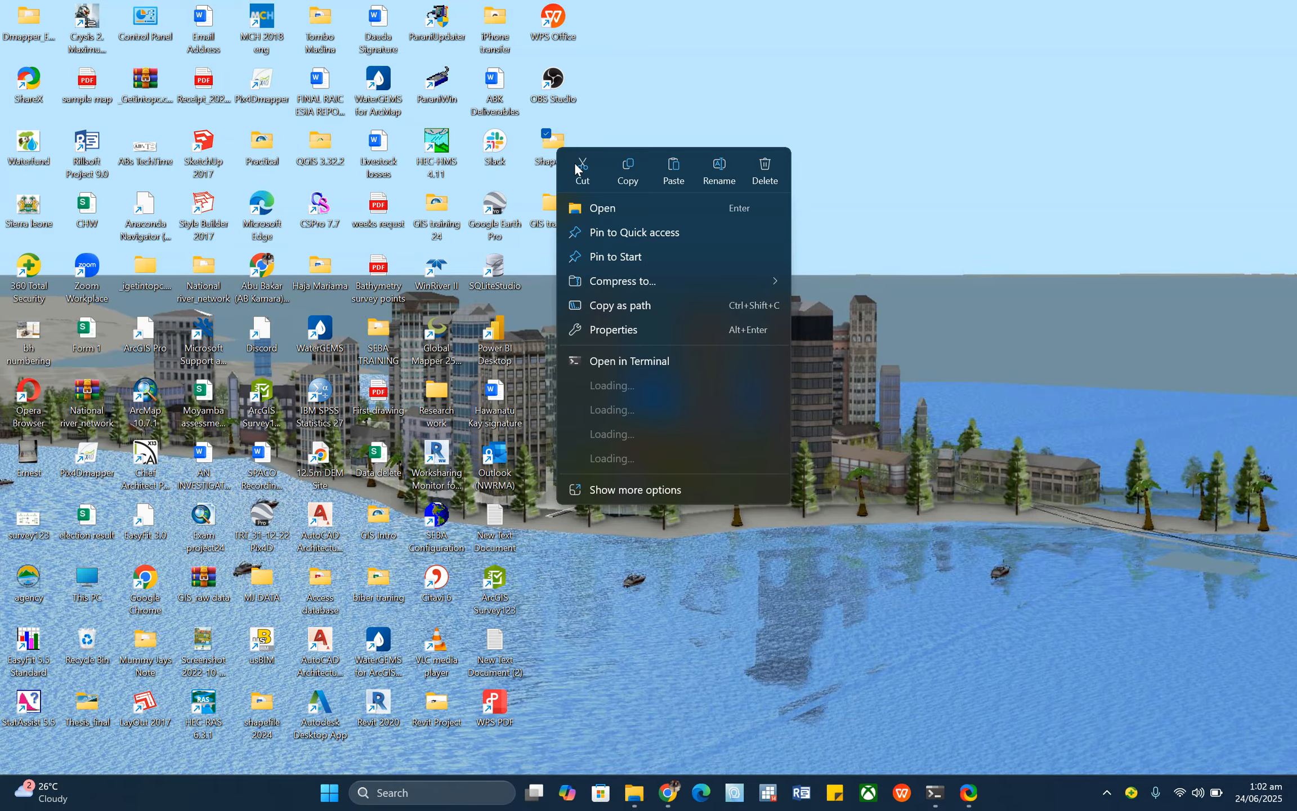
pyautogui.click(638, 173)
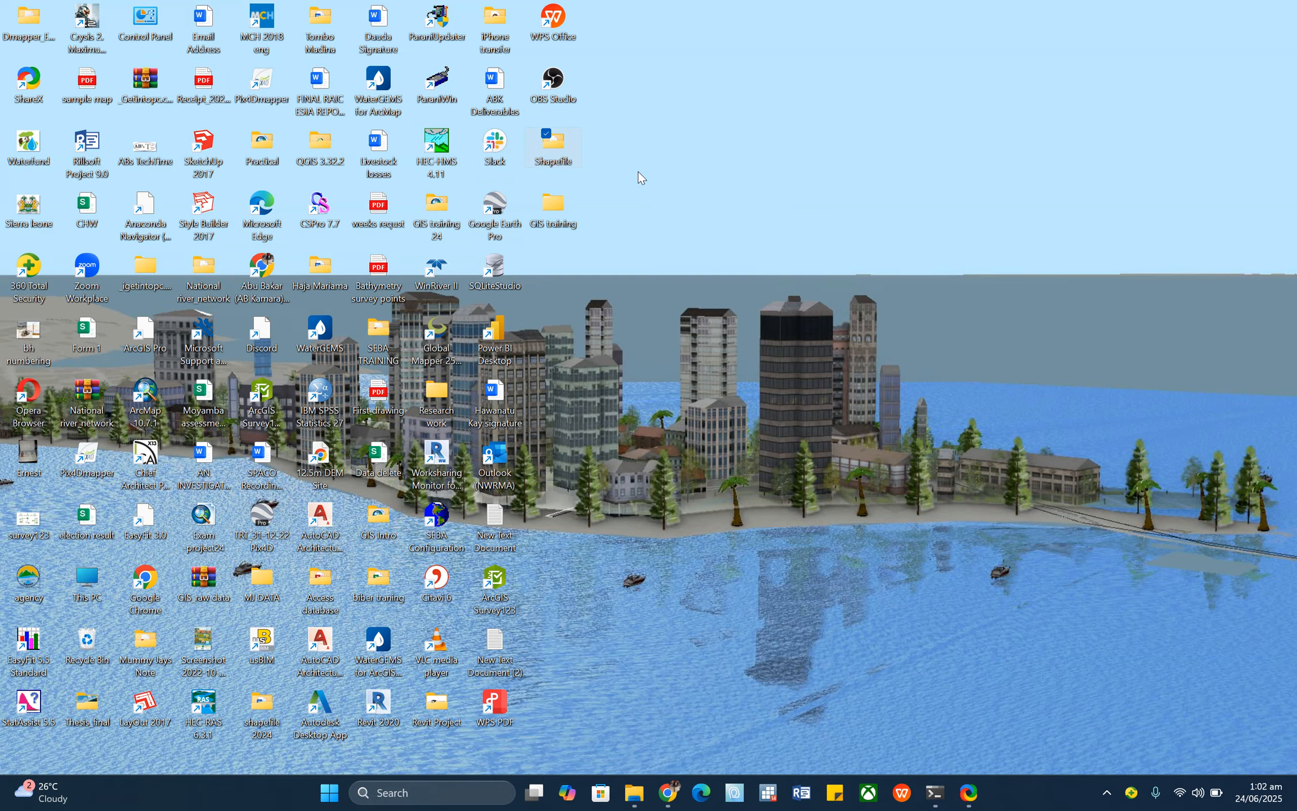
pyautogui.doubleClick(533, 219)
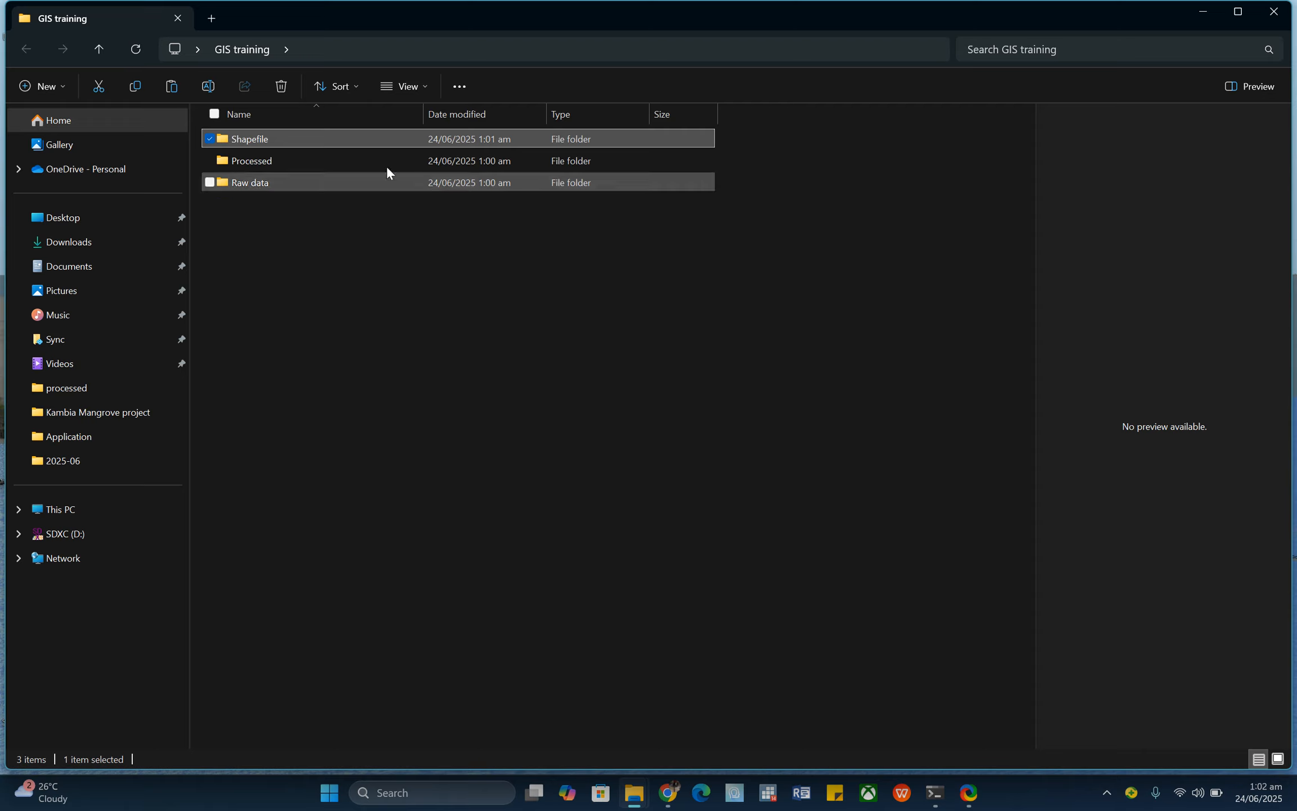
# Delete the existing Shapefile folder inside GIS training.
pyautogui.click(288, 141)
pyautogui.click(306, 141)
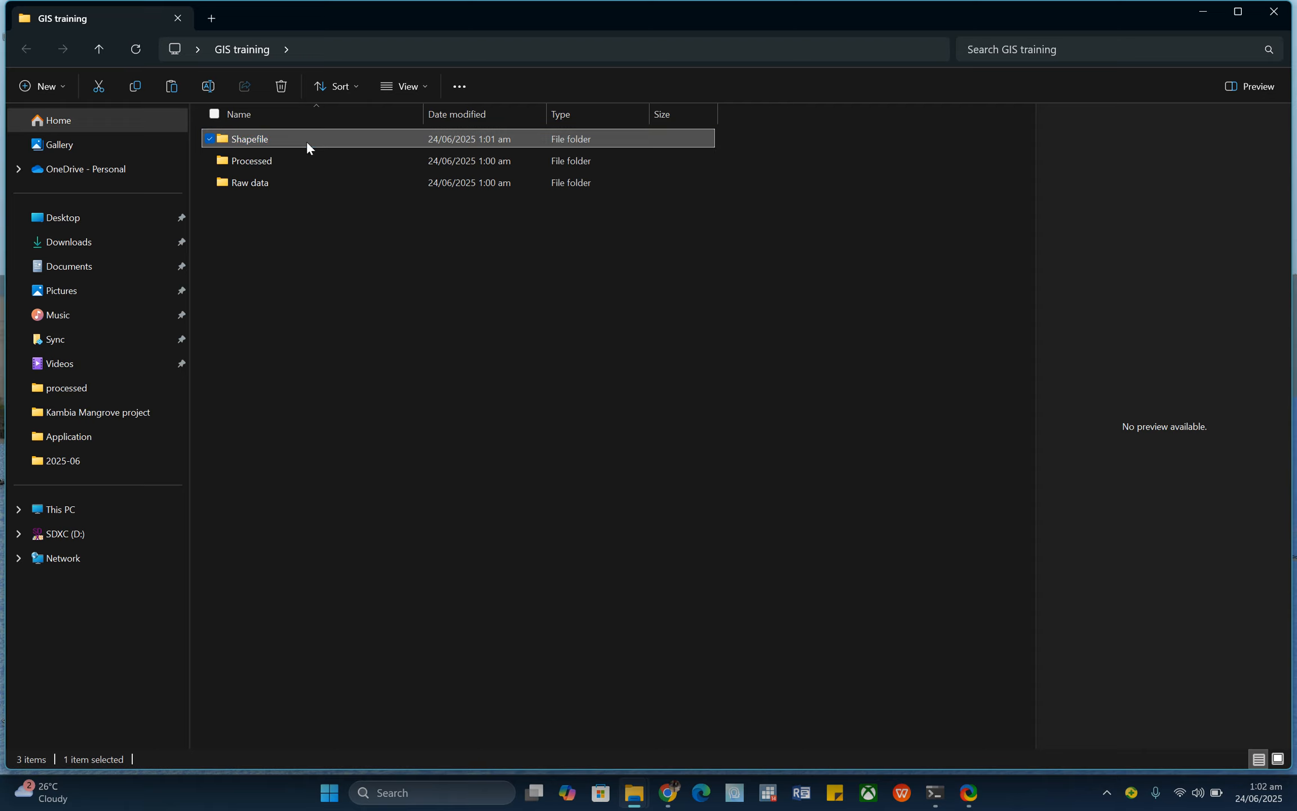
pyautogui.press('Delete')
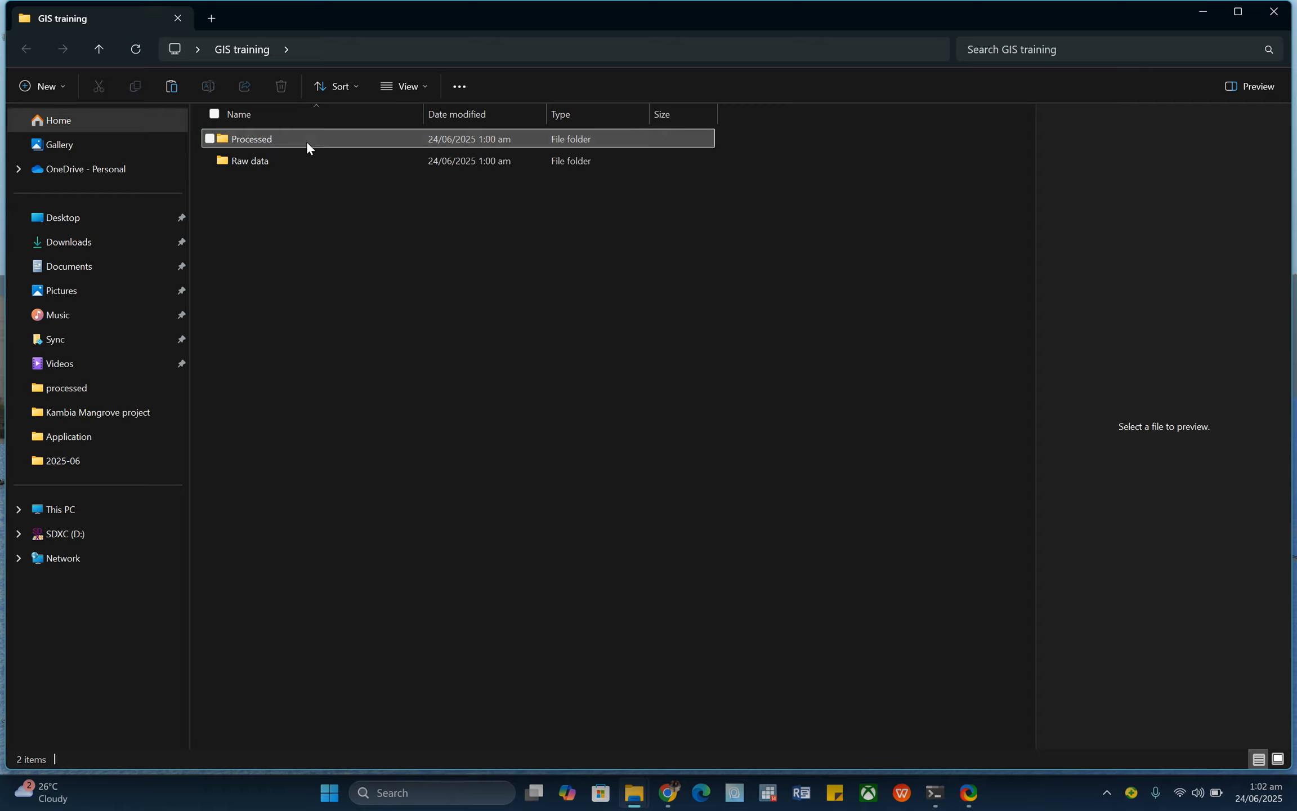
# Paste the copied Shapefile folder into GIS training, check its contents and close the window.
pyautogui.rightClick(329, 192)
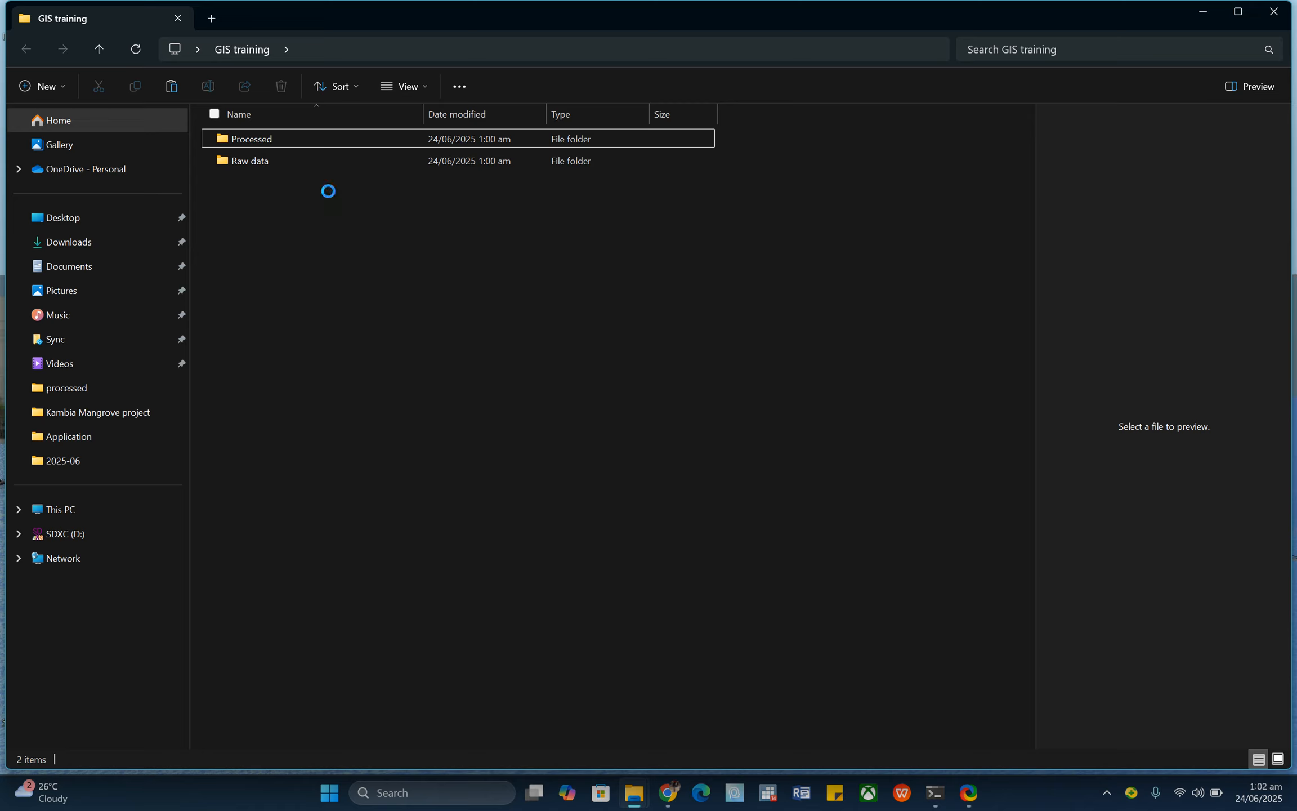
pyautogui.click(349, 224)
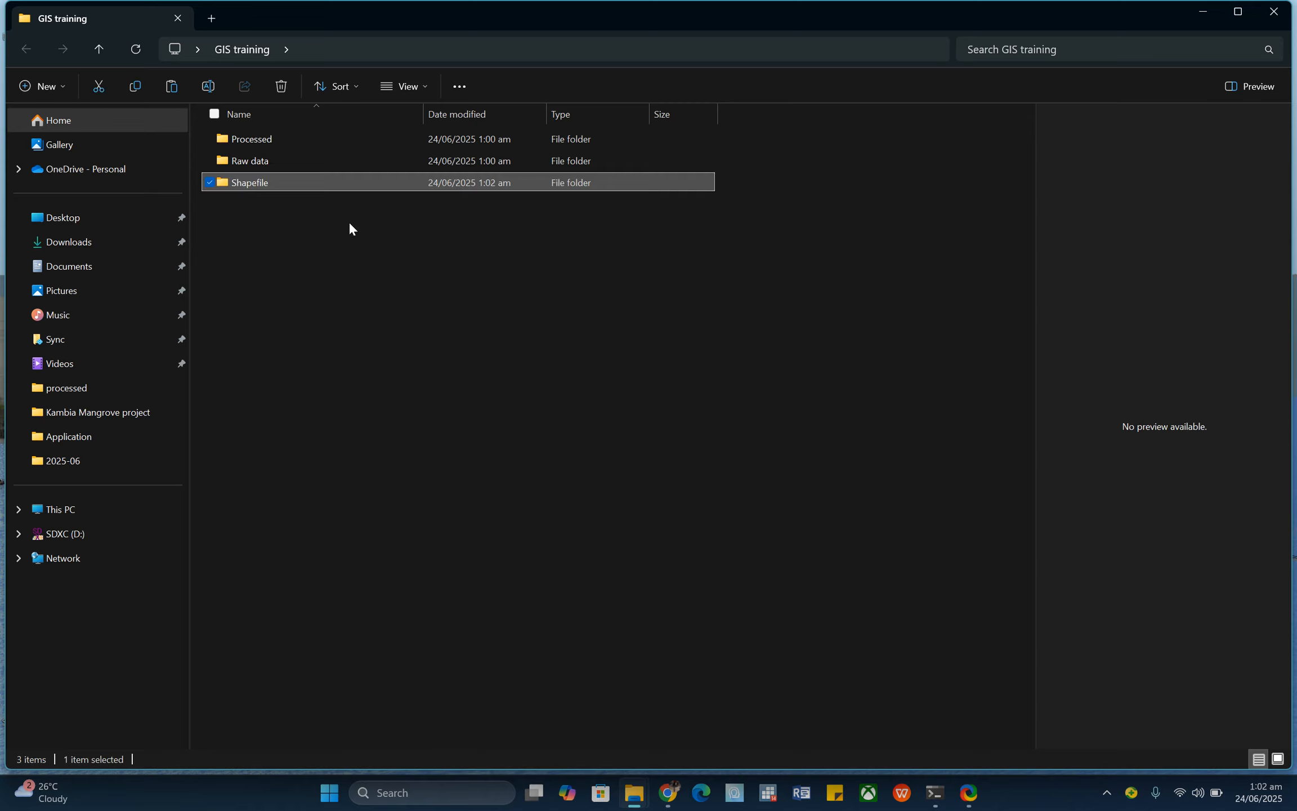
pyautogui.doubleClick(276, 179)
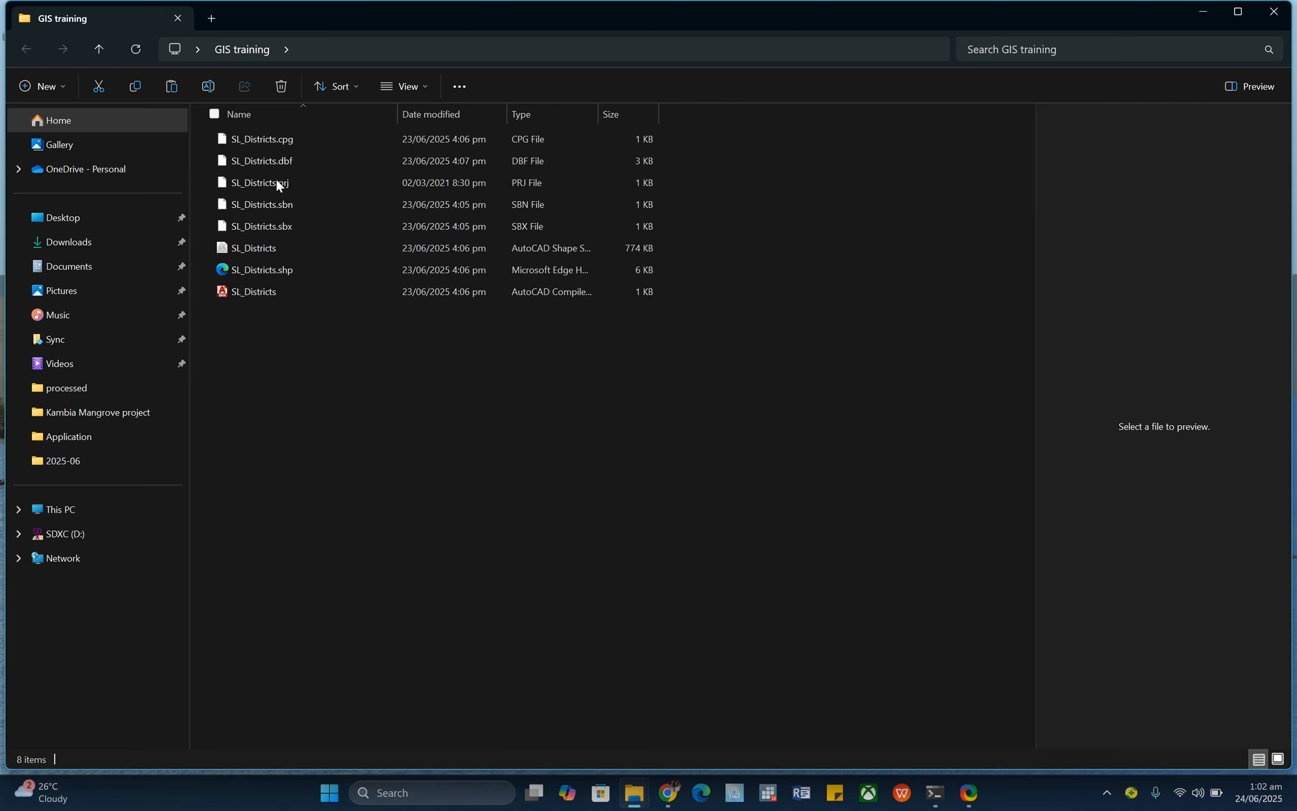
pyautogui.click(99, 51)
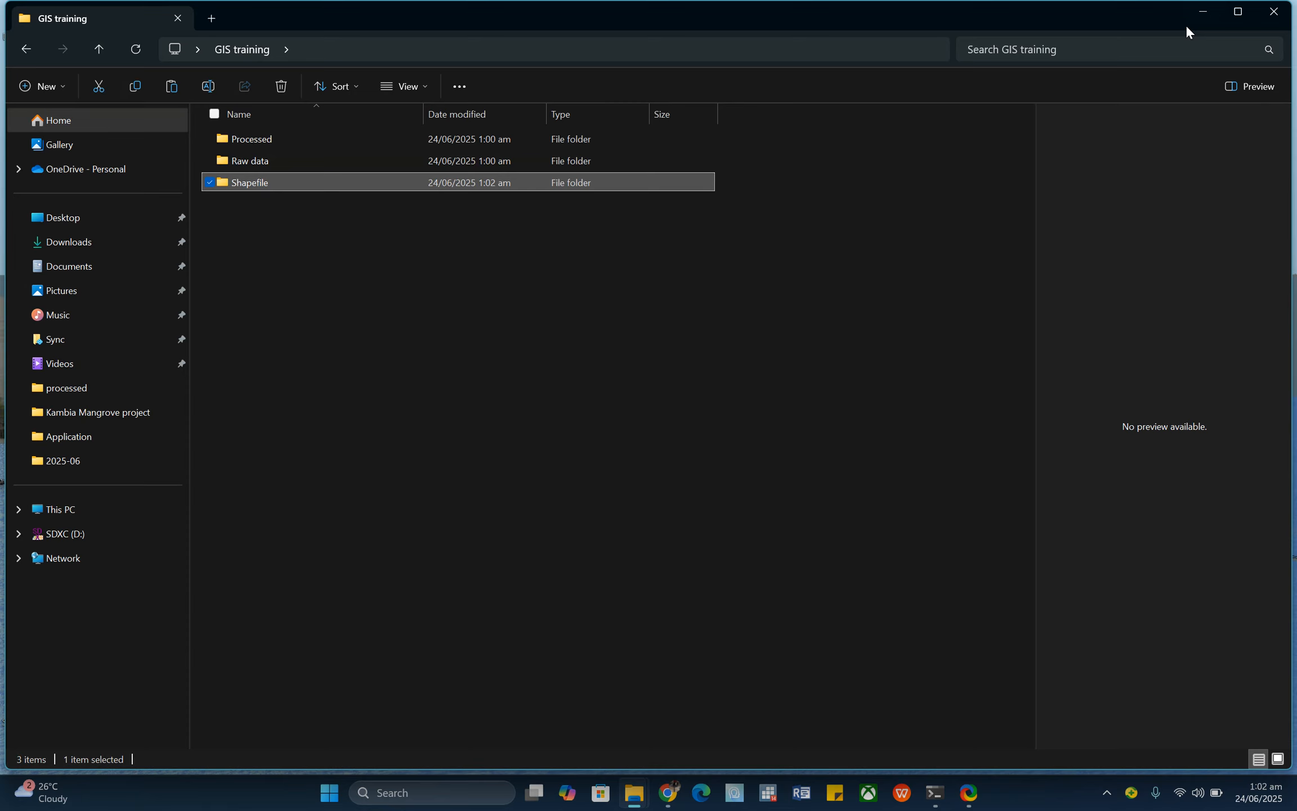
pyautogui.click(1271, 16)
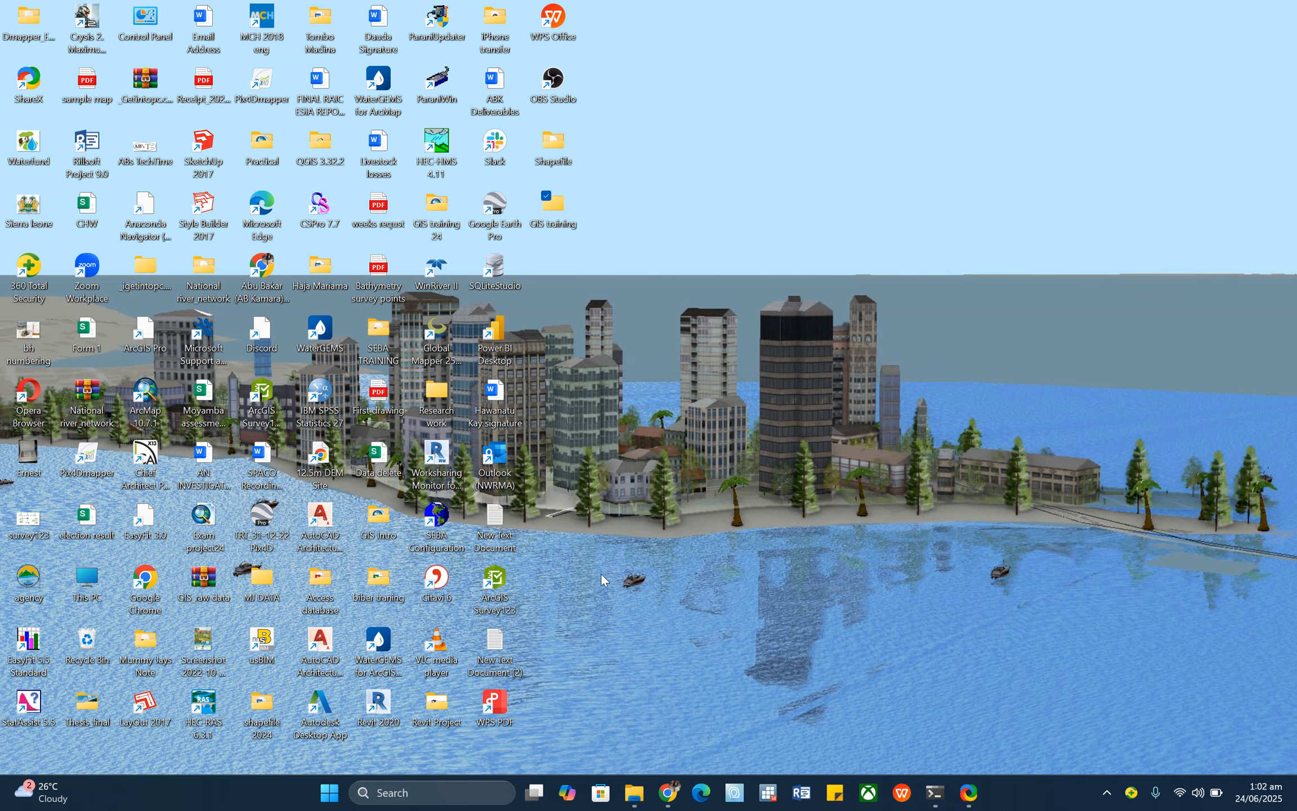
# Search for ArcMap 10.7.1 and launch it.
pyautogui.click(414, 794)
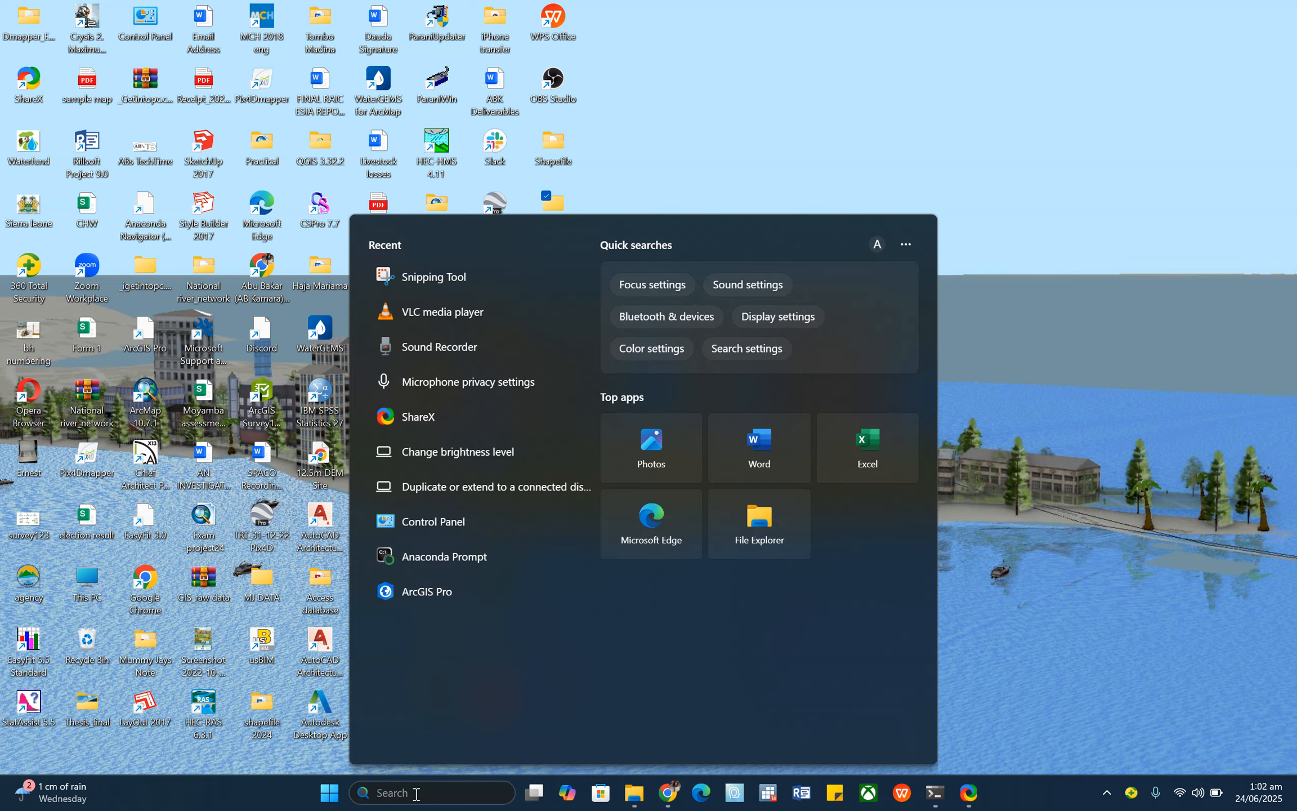
pyautogui.write('arcma')
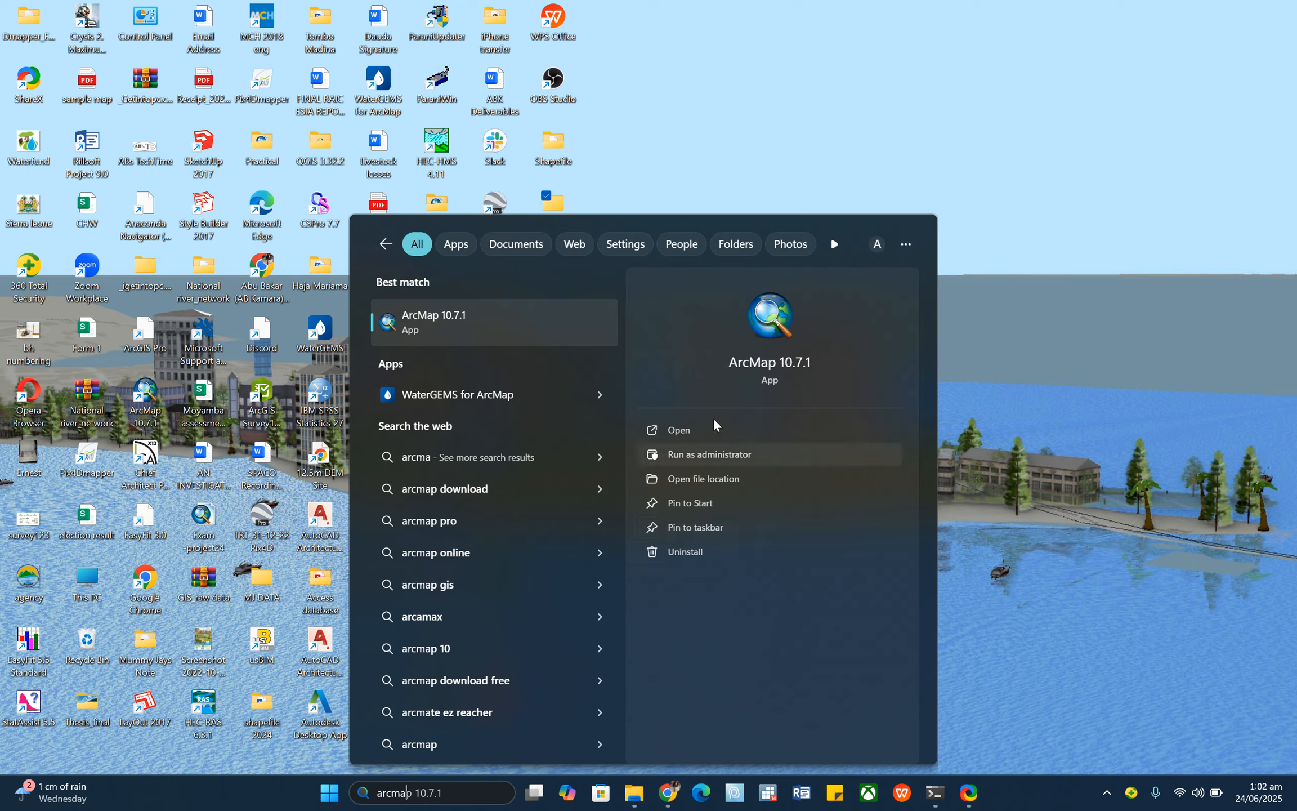
pyautogui.click(776, 336)
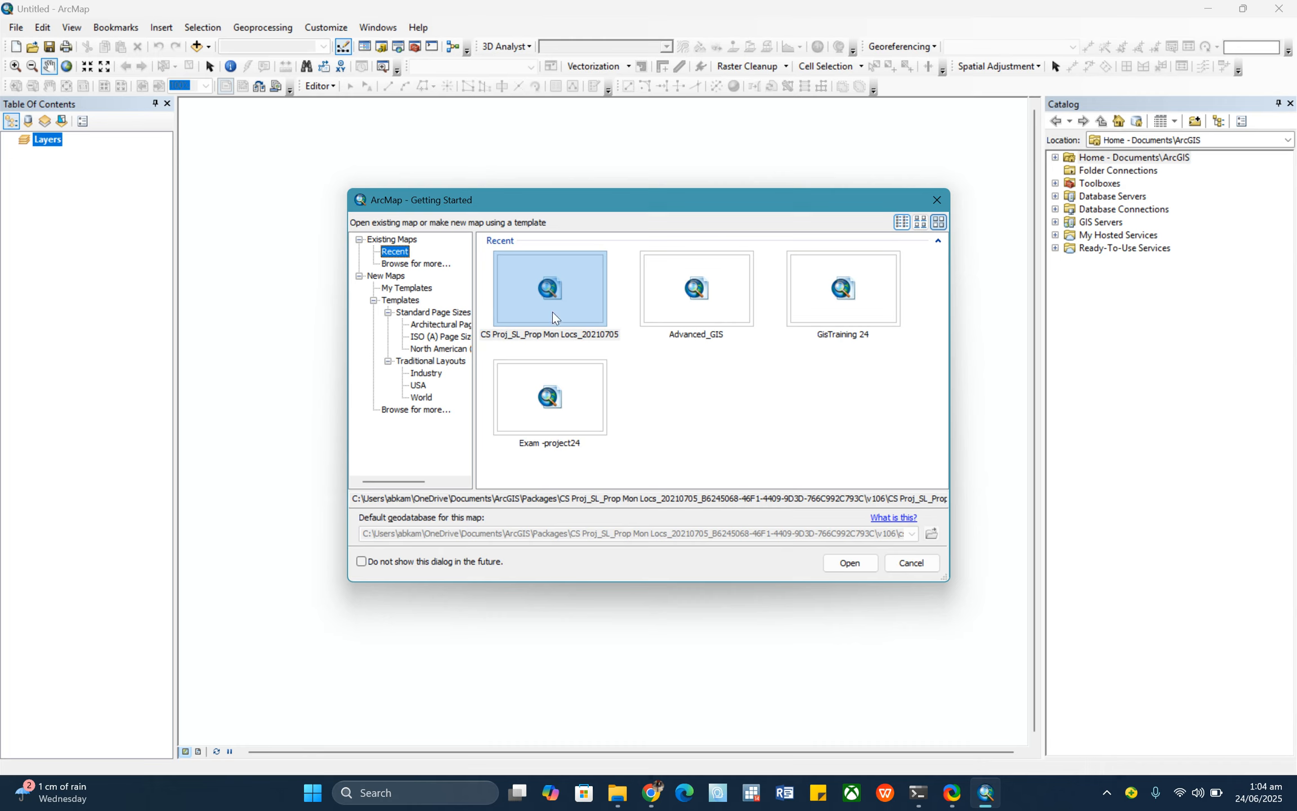
# Choose the Blank Map template from My Templates for a new map.
pyautogui.click(386, 276)
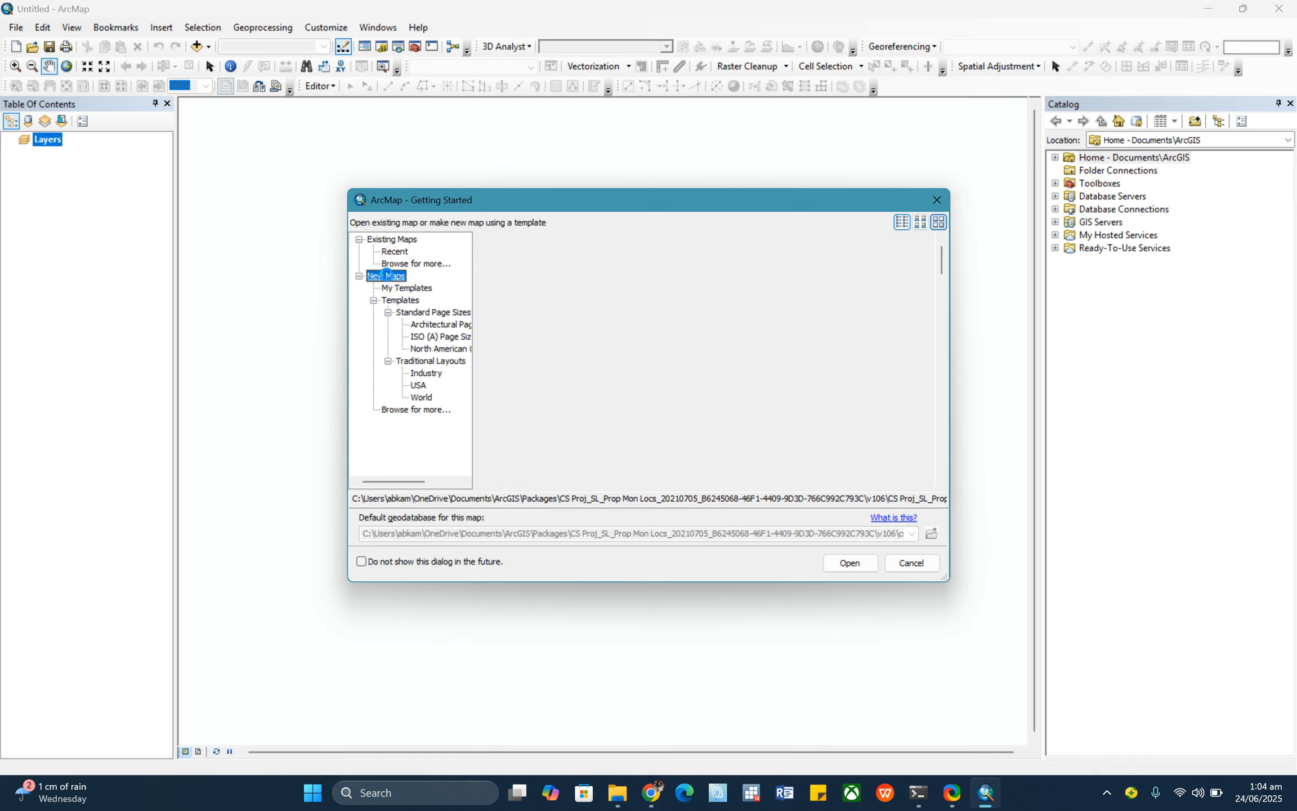
pyautogui.click(403, 289)
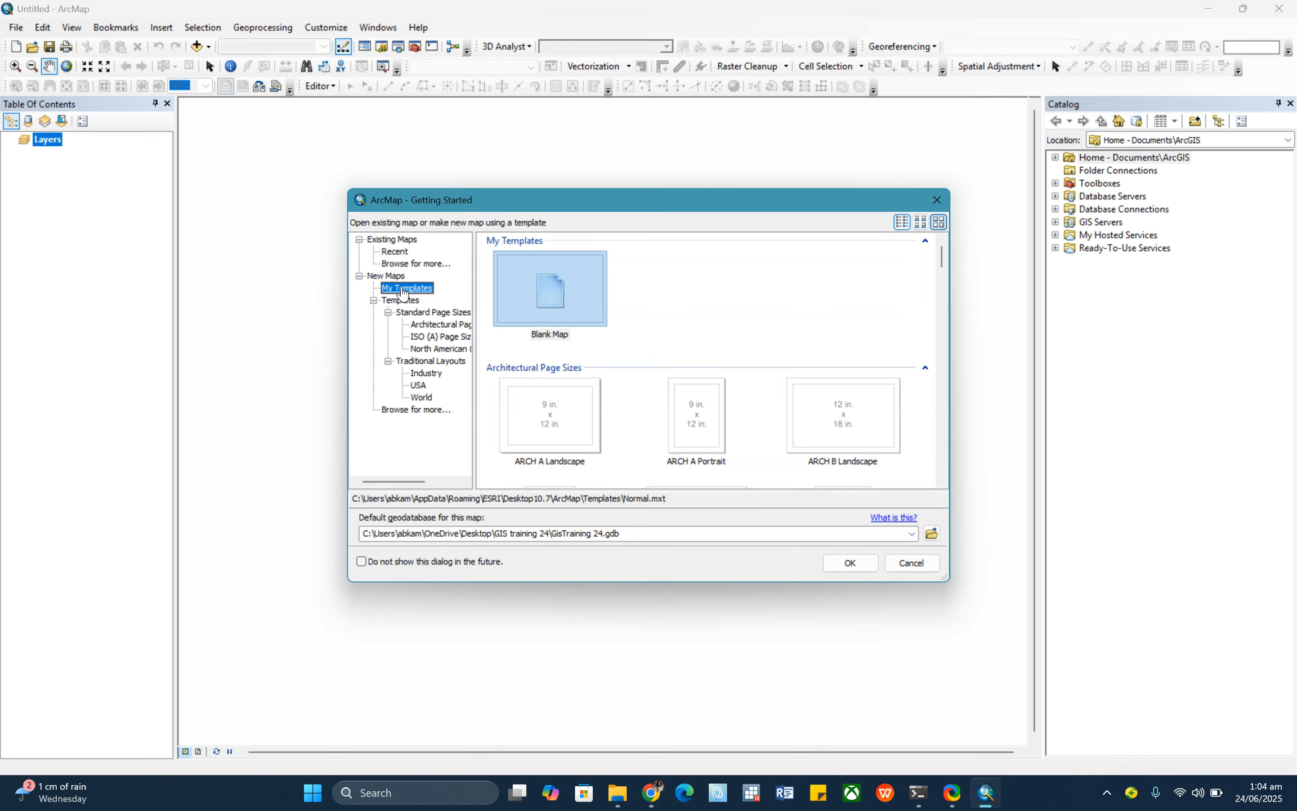
pyautogui.click(559, 301)
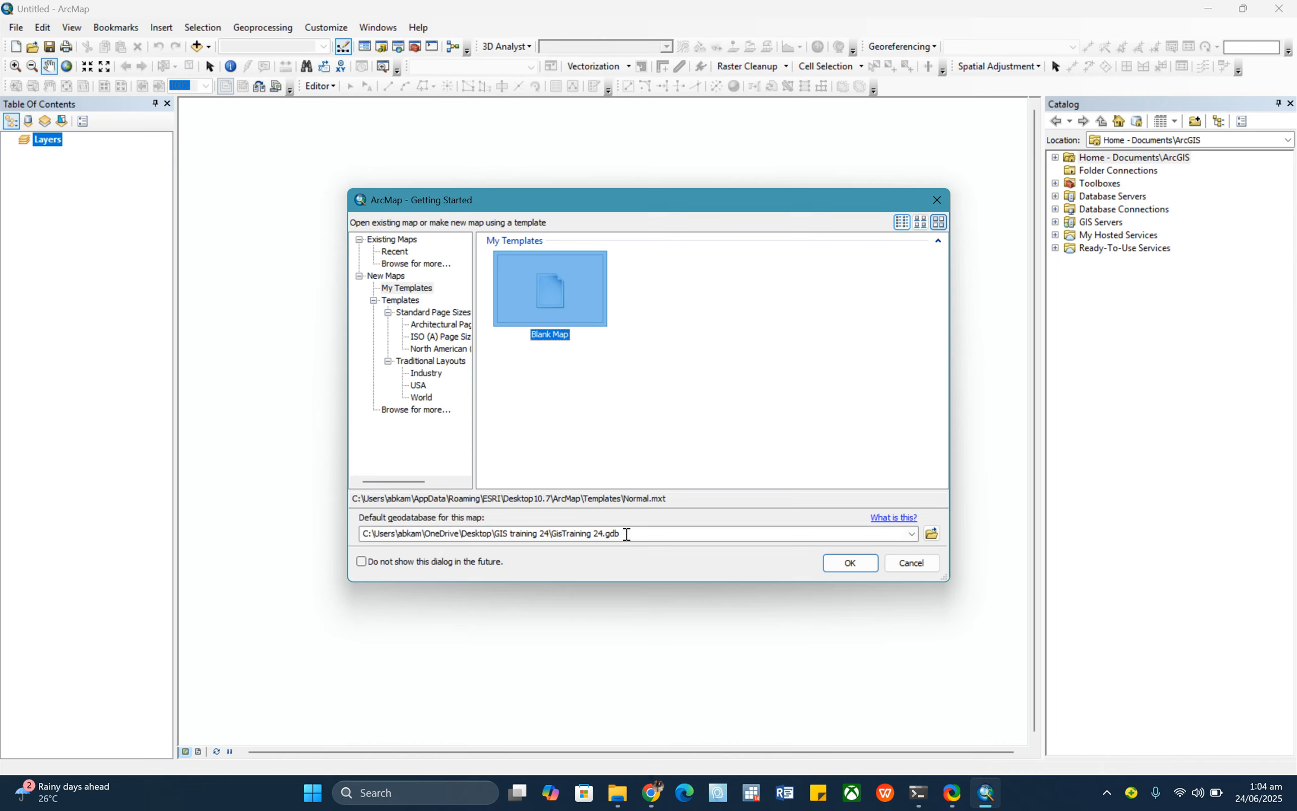
# Browse for the map's default geodatabase and connect to the GIS training folder on the Desktop.
pyautogui.click(931, 533)
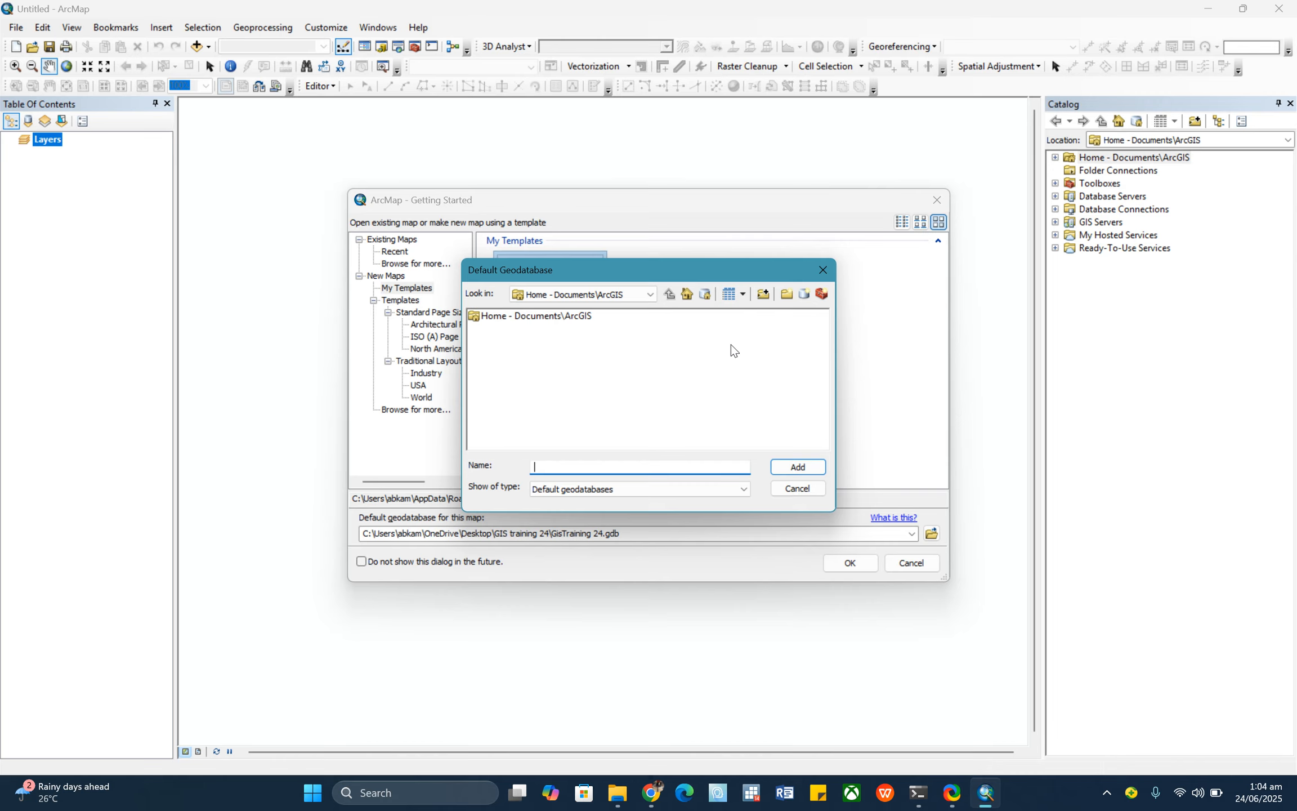
pyautogui.click(766, 295)
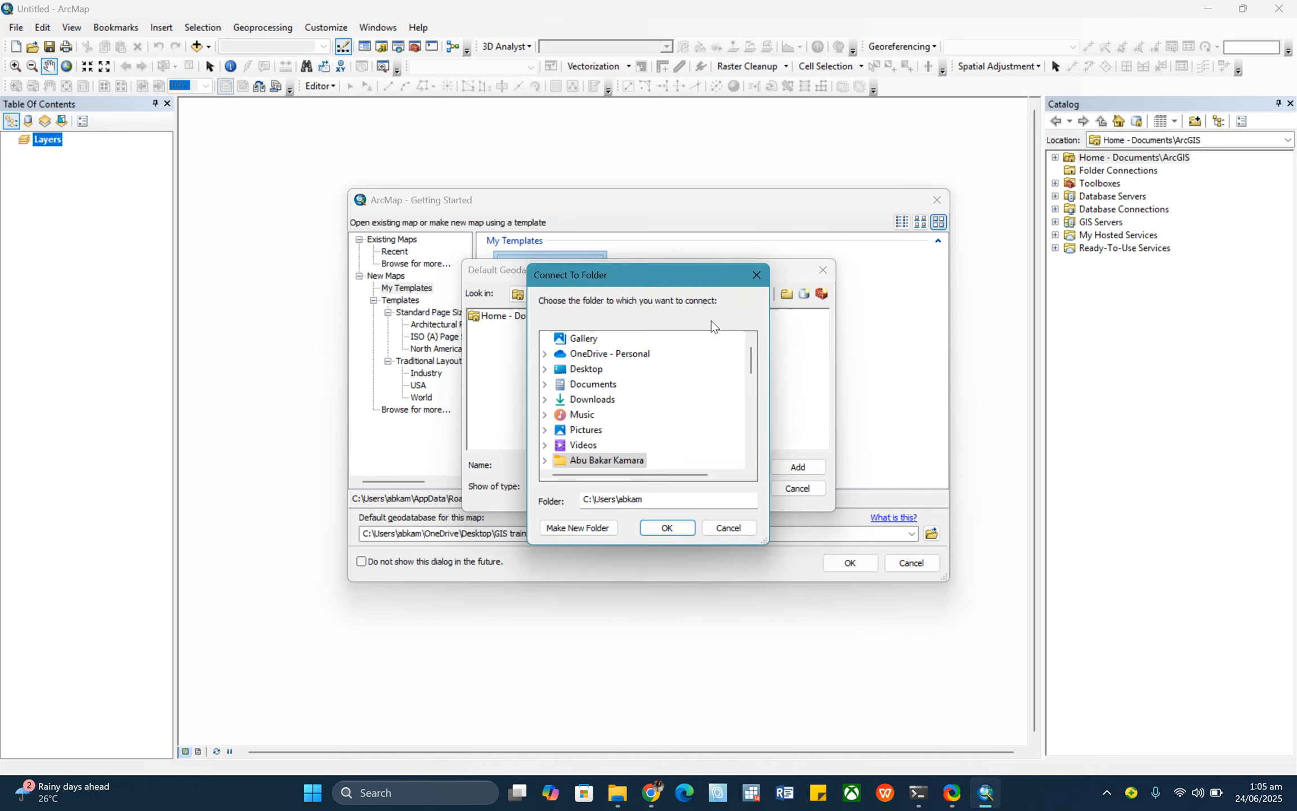
pyautogui.scroll(-1, 594, 392)
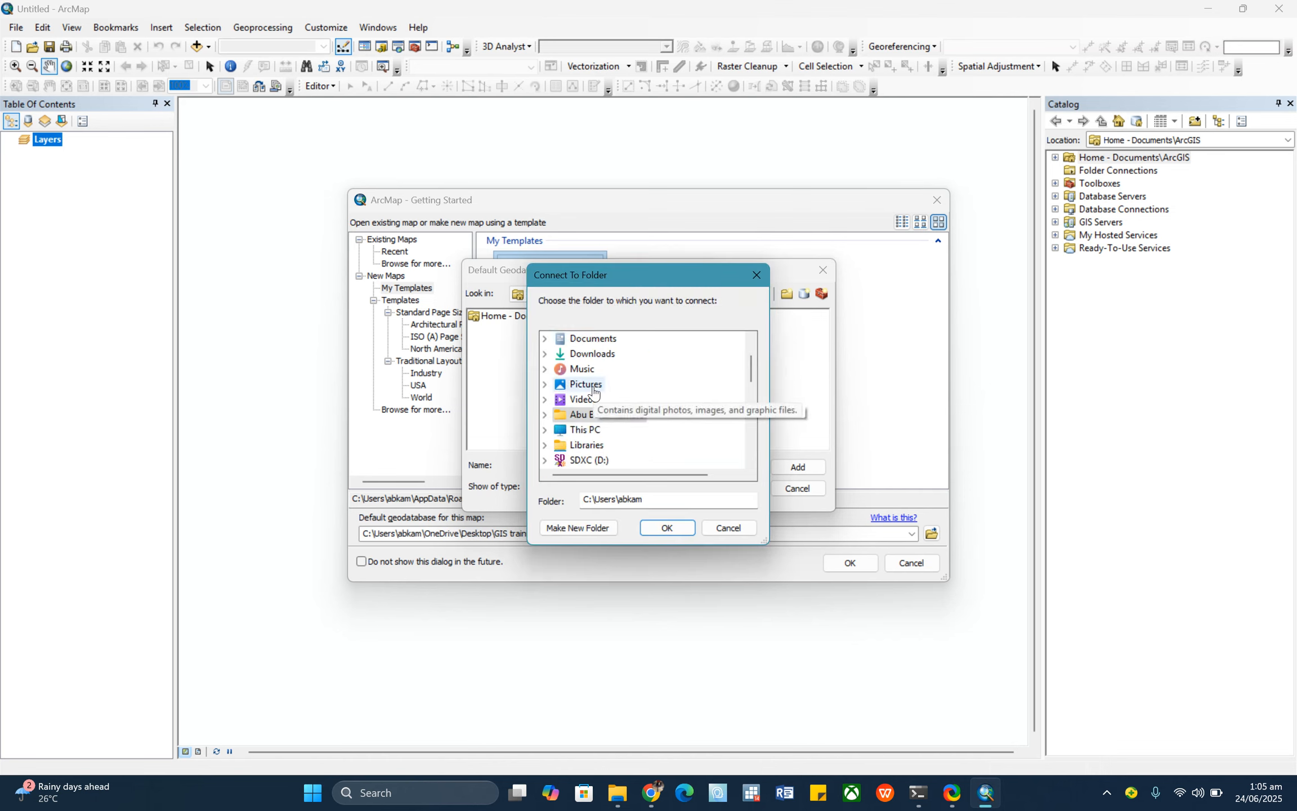
pyautogui.scroll(-1, 594, 392)
pyautogui.scroll(-1, 593, 393)
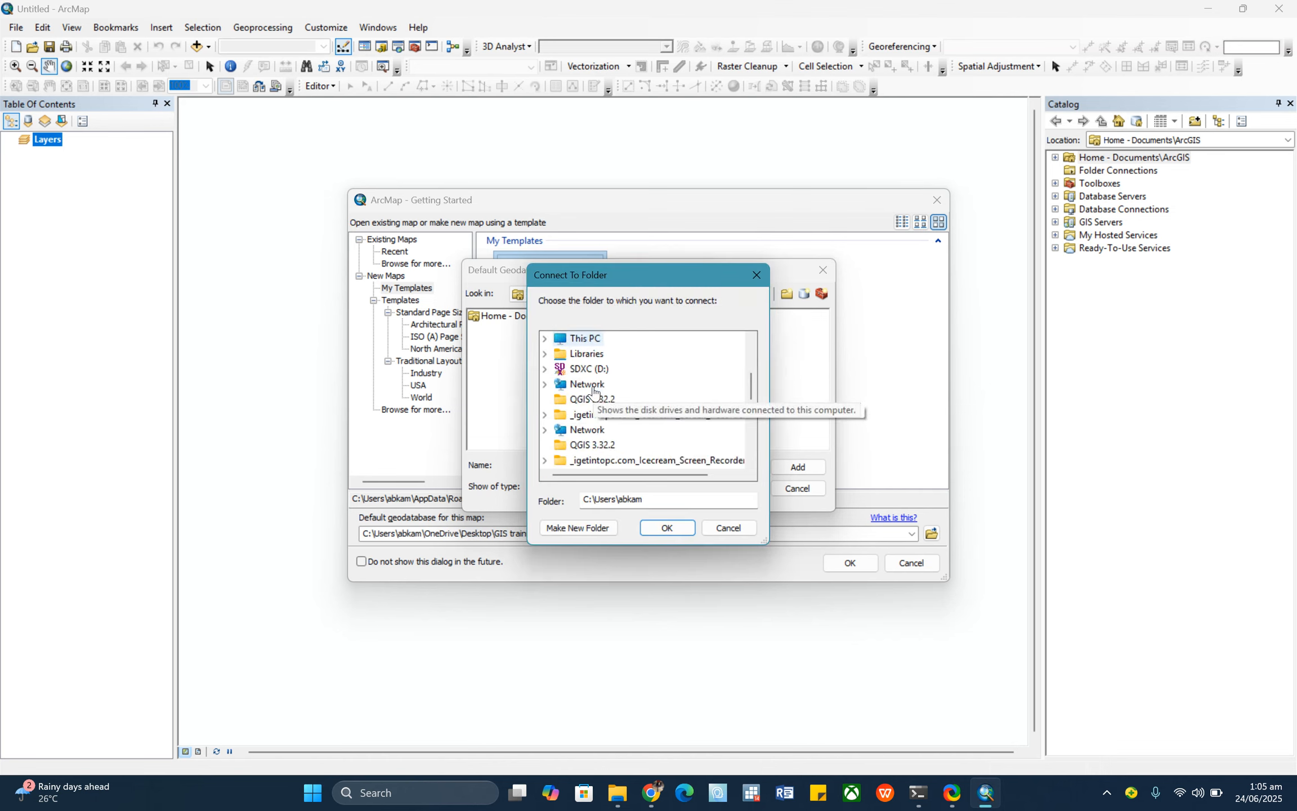
pyautogui.scroll(4, 594, 393)
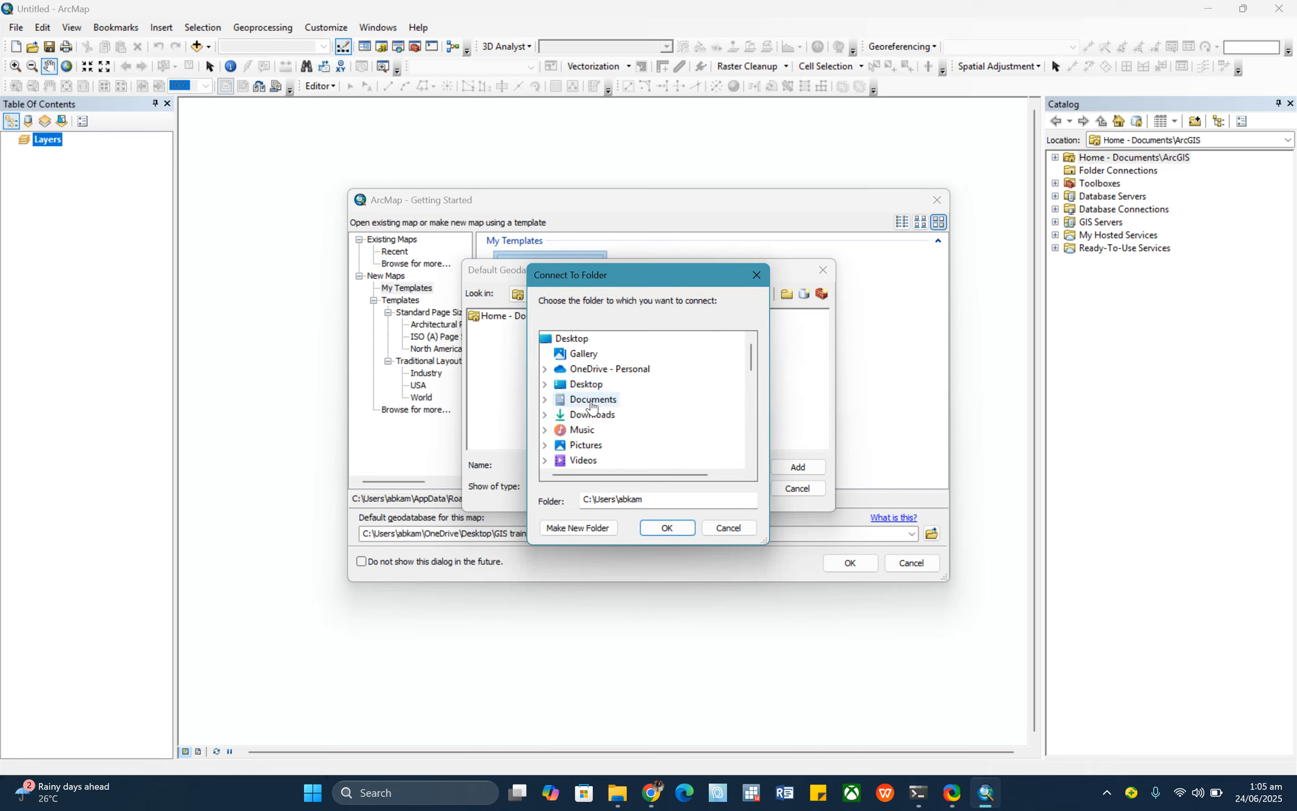
pyautogui.click(545, 384)
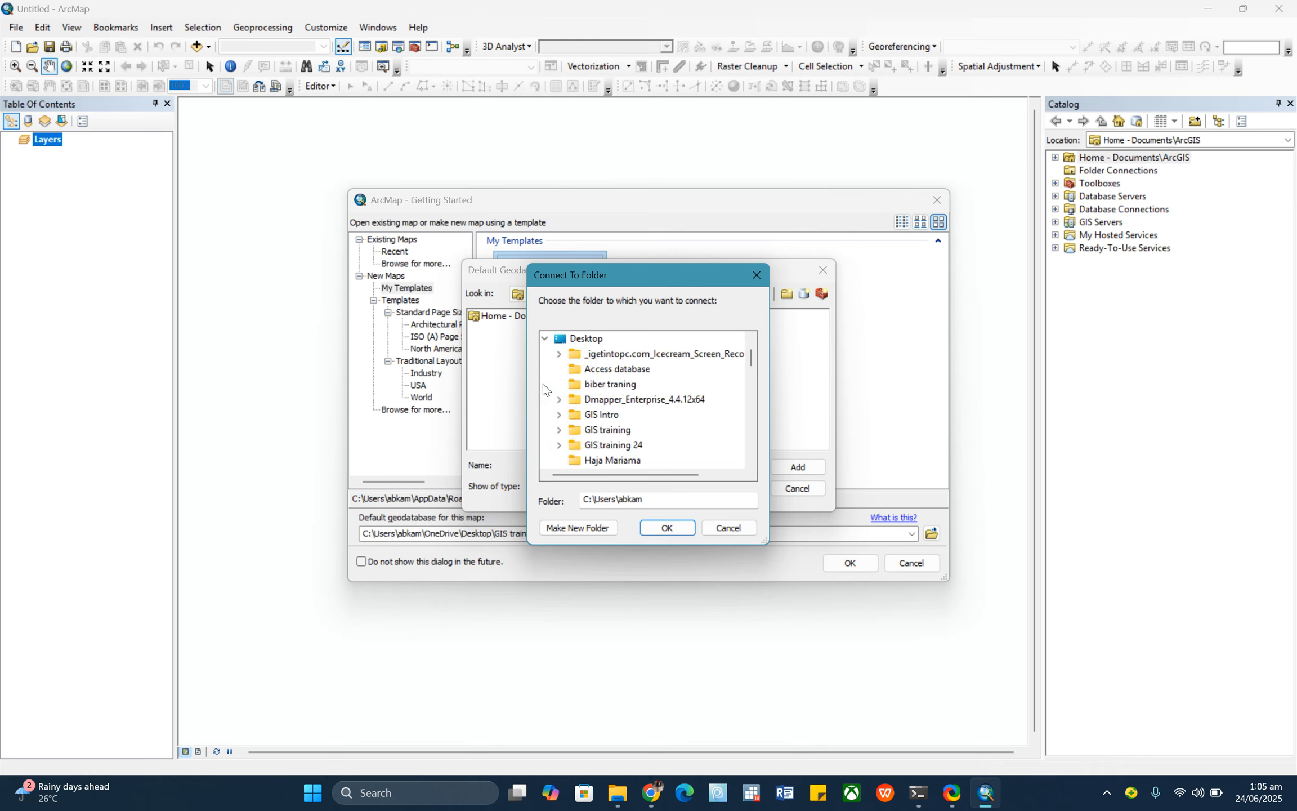
pyautogui.scroll(-1, 555, 401)
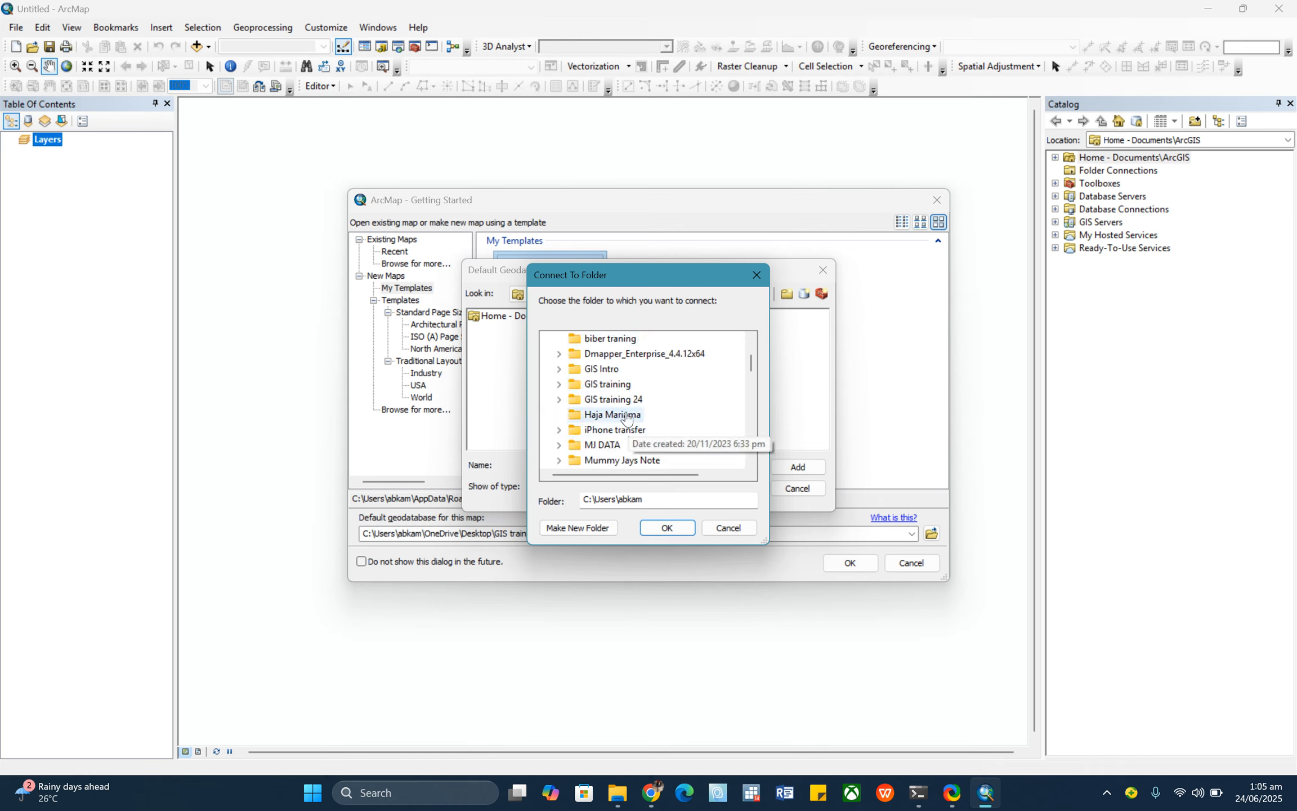
pyautogui.doubleClick(604, 385)
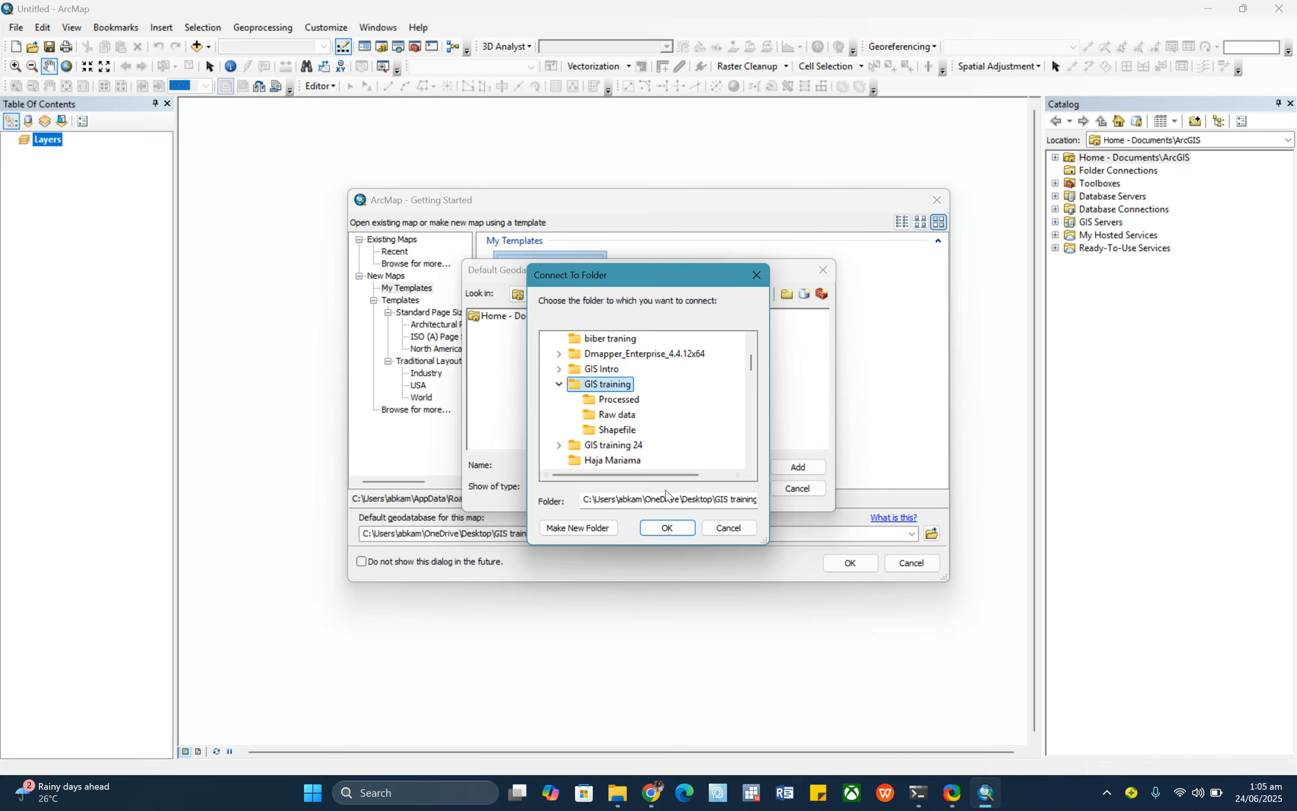
pyautogui.click(667, 528)
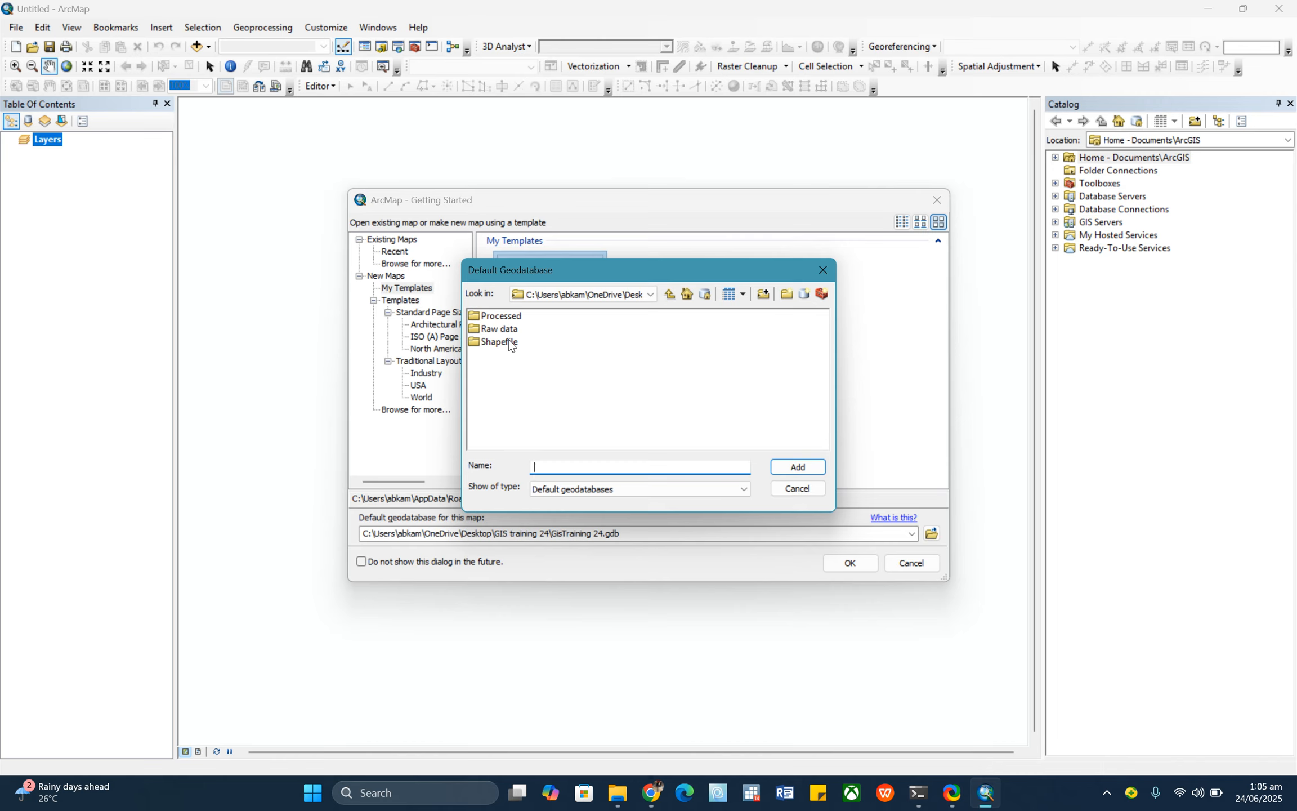
pyautogui.click(496, 317)
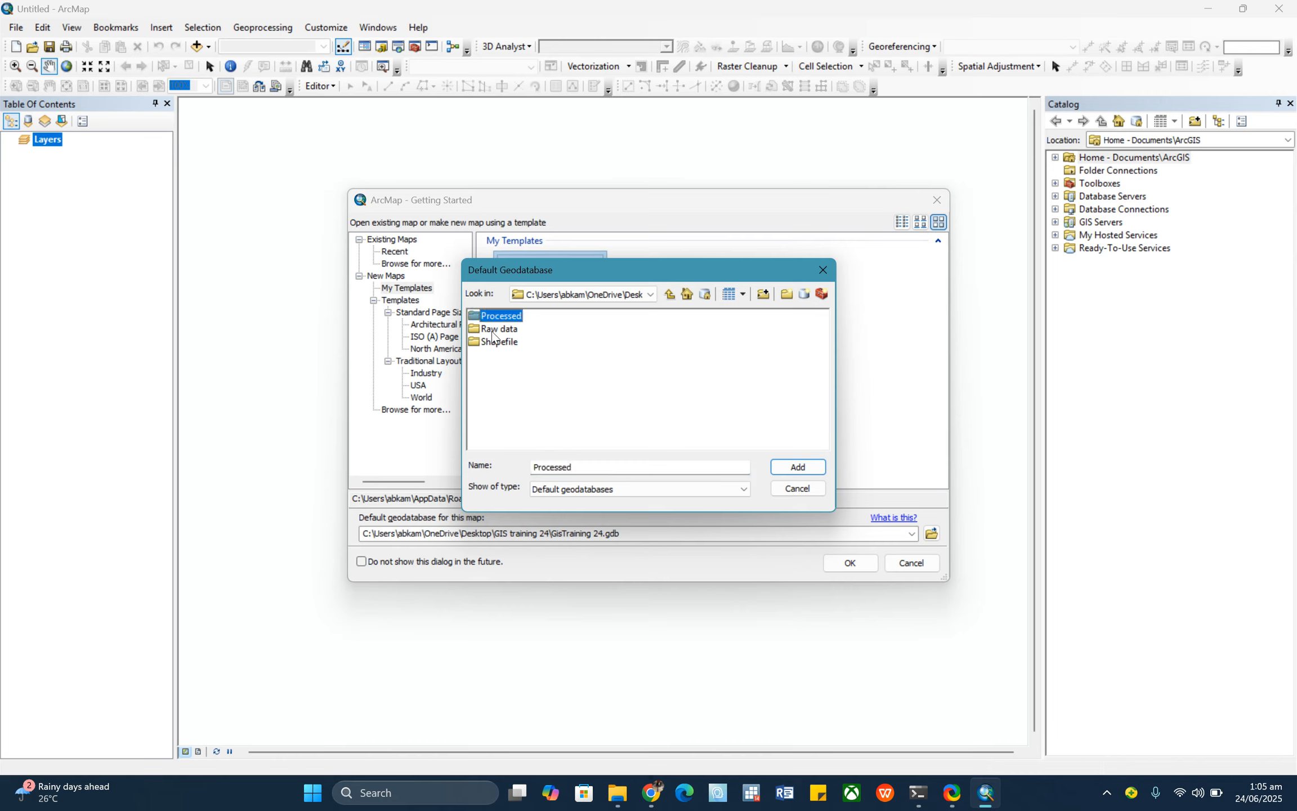
pyautogui.click(493, 331)
pyautogui.click(499, 343)
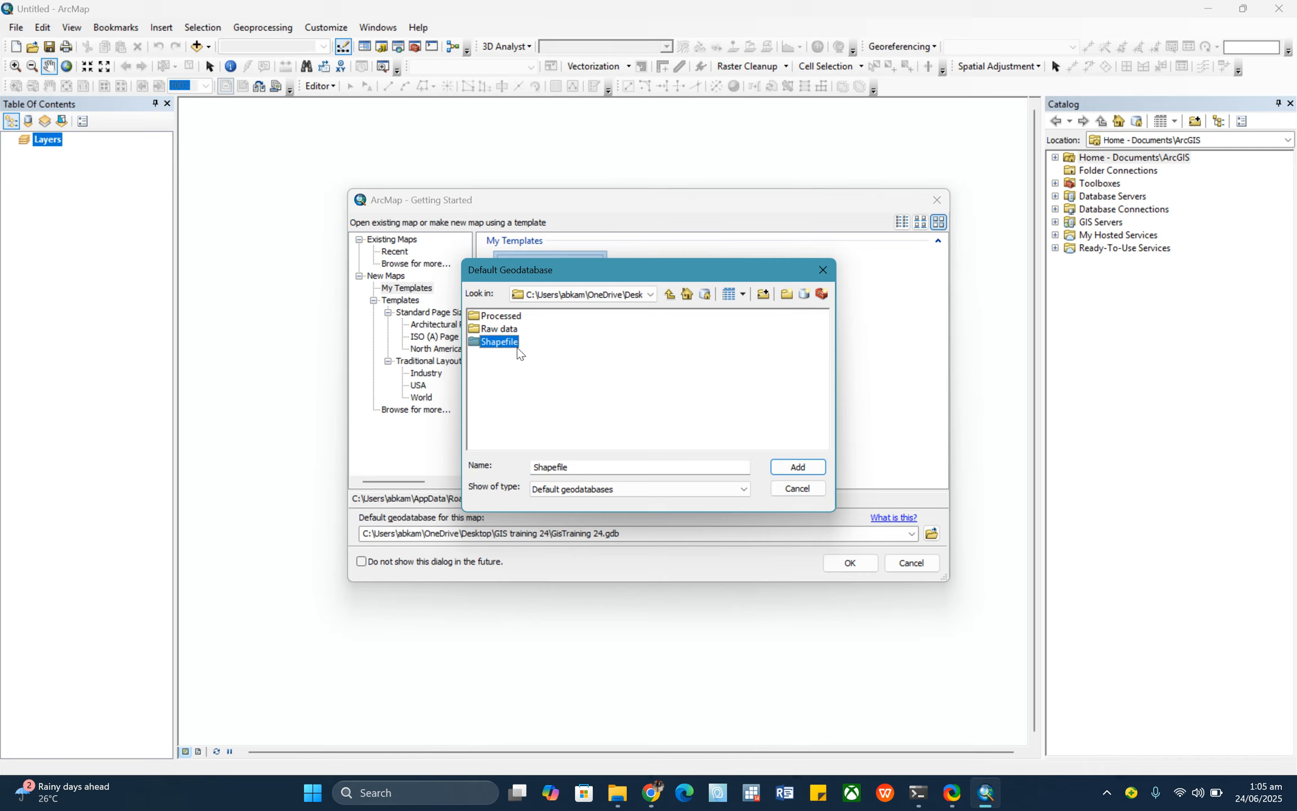
pyautogui.click(533, 342)
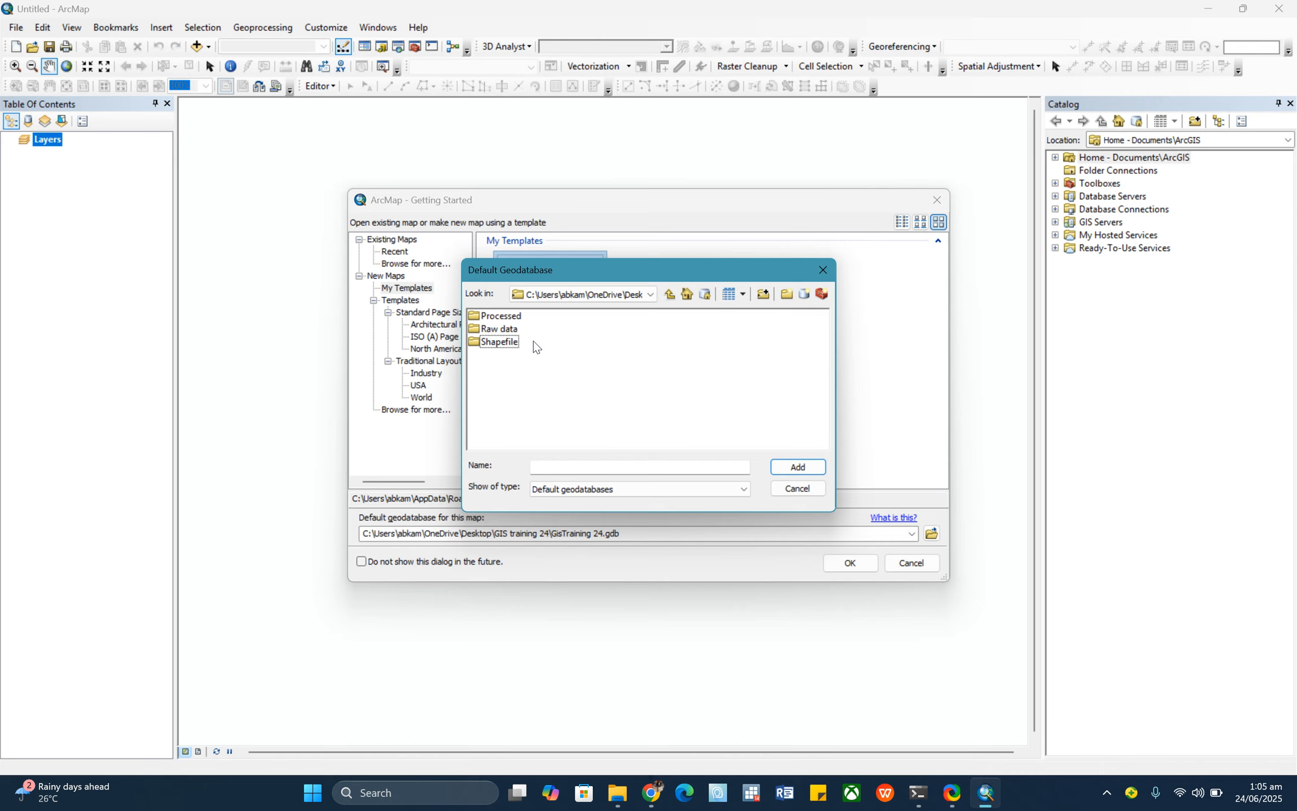
# Create a new file geodatabase named Gis_training.gdb in the GIS training folder.
pyautogui.click(805, 294)
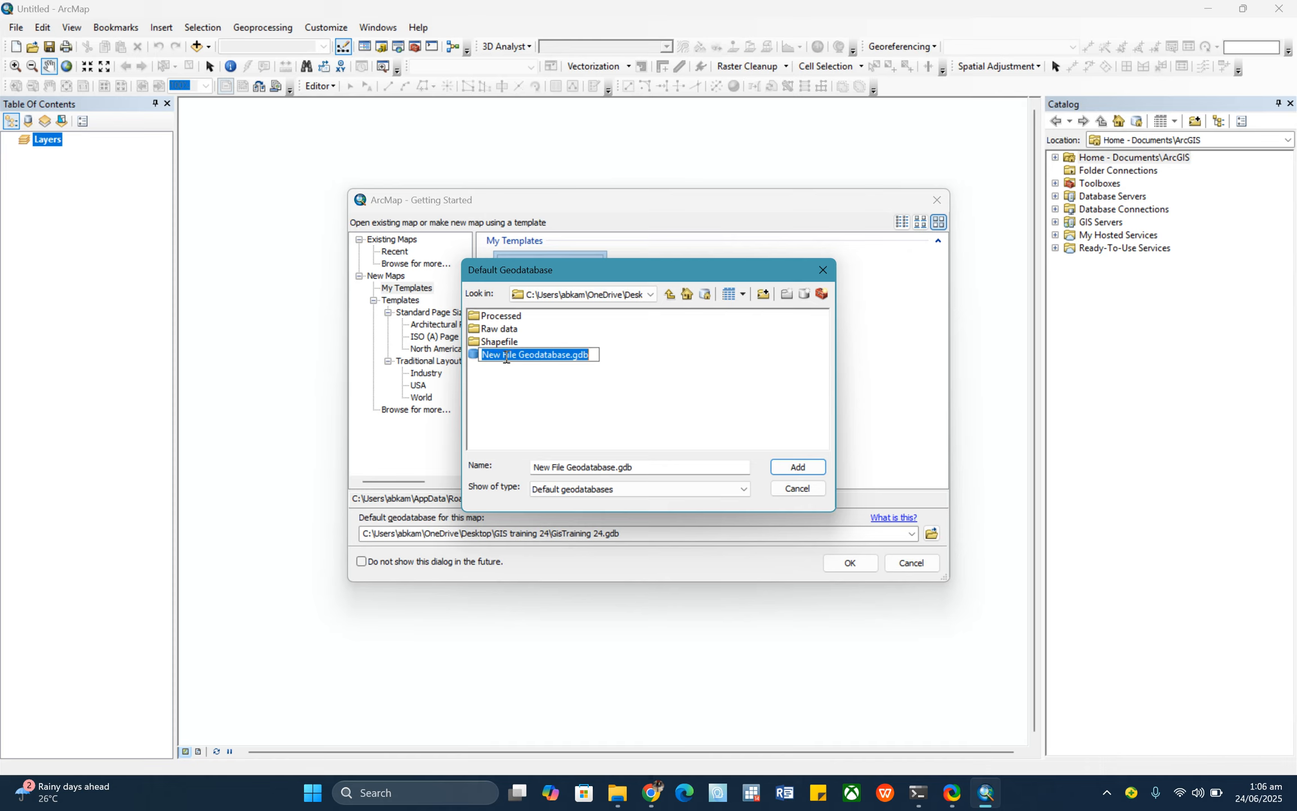
pyautogui.click(566, 357)
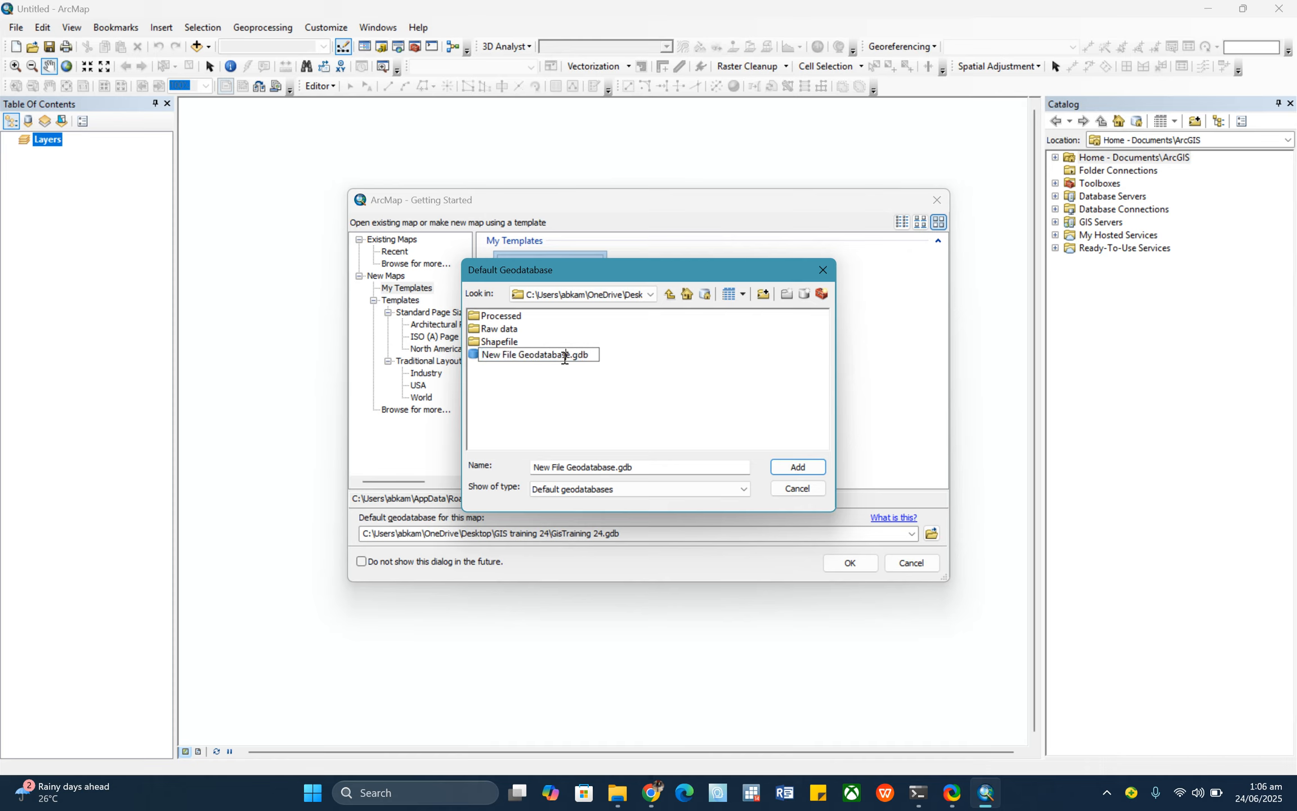
pyautogui.moveTo(566, 354); pyautogui.dragTo(480, 357)
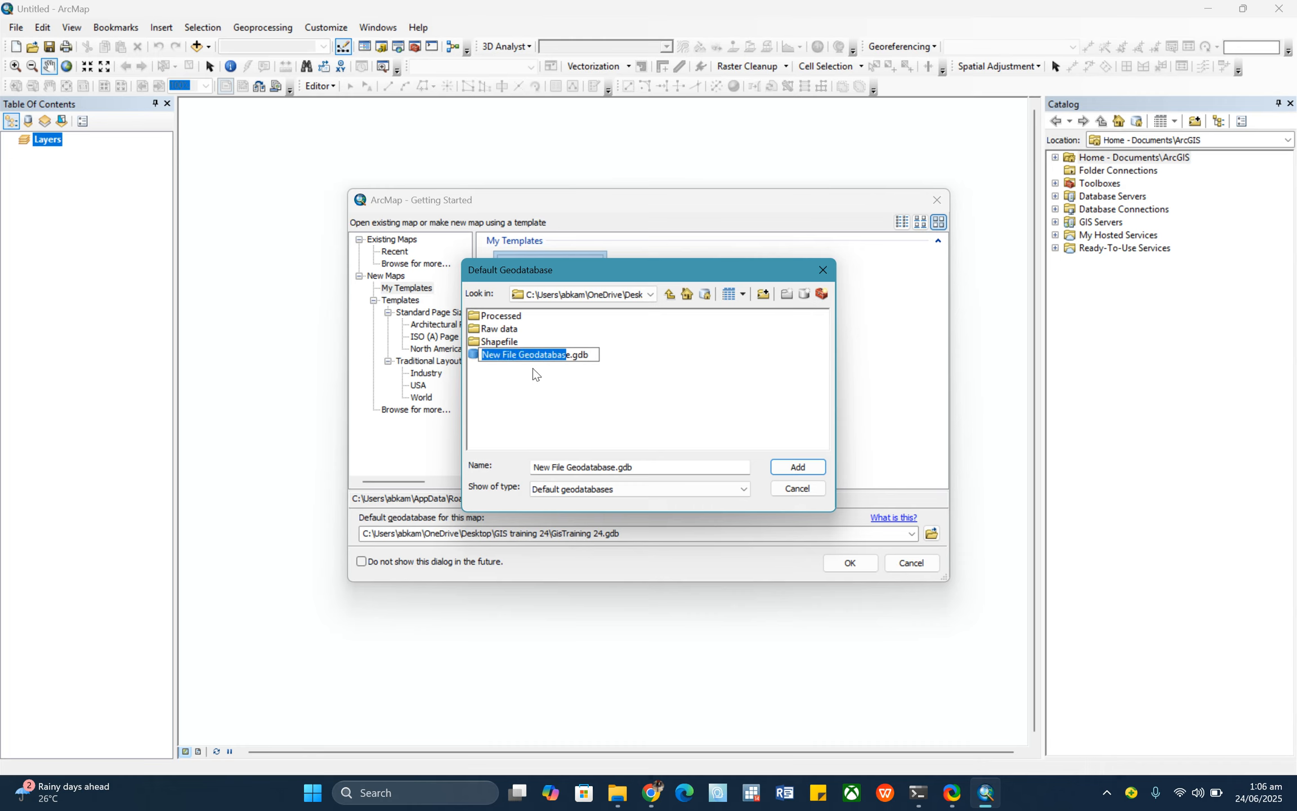
pyautogui.press('BackSpace')
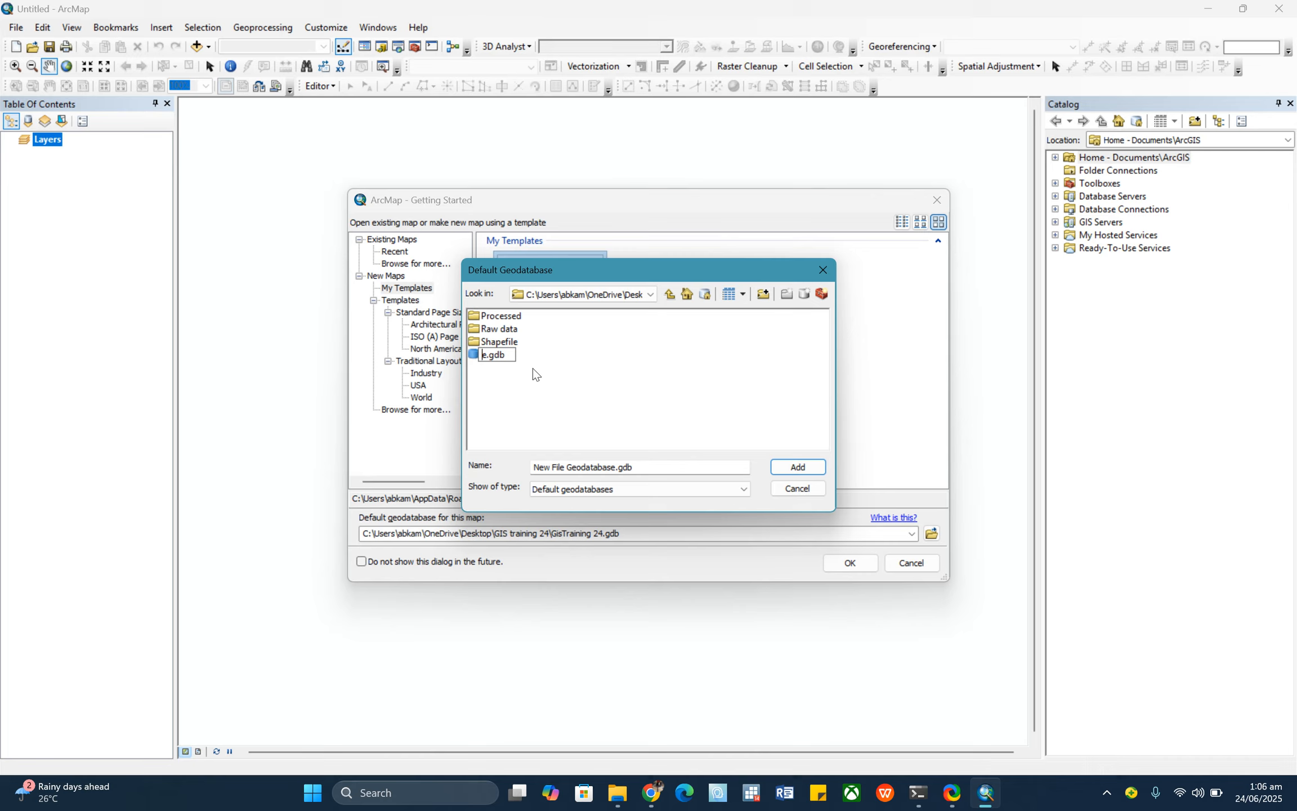
pyautogui.press('Delete')
pyautogui.write('Gis_training')
pyautogui.click(594, 355)
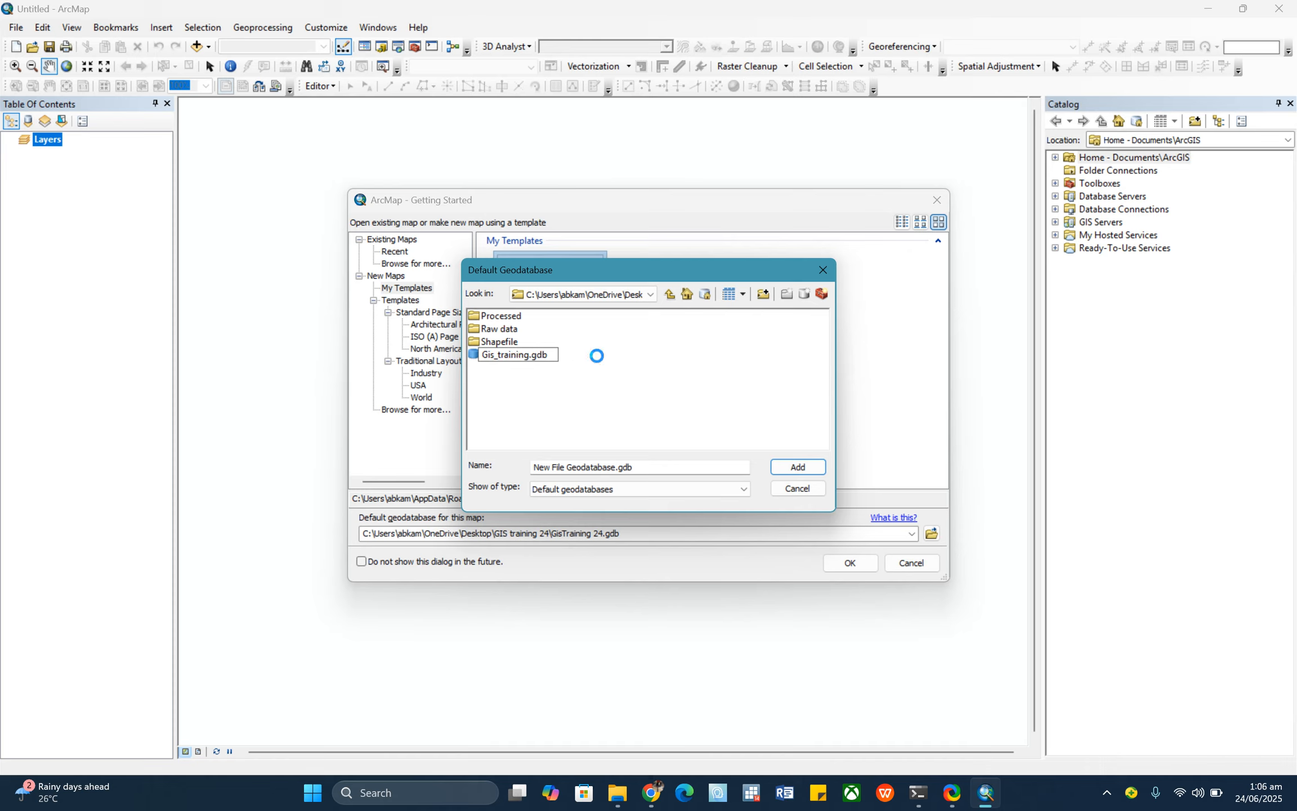
# Set Gis_training.gdb as the default geodatabase and create the blank map.
pyautogui.click(514, 356)
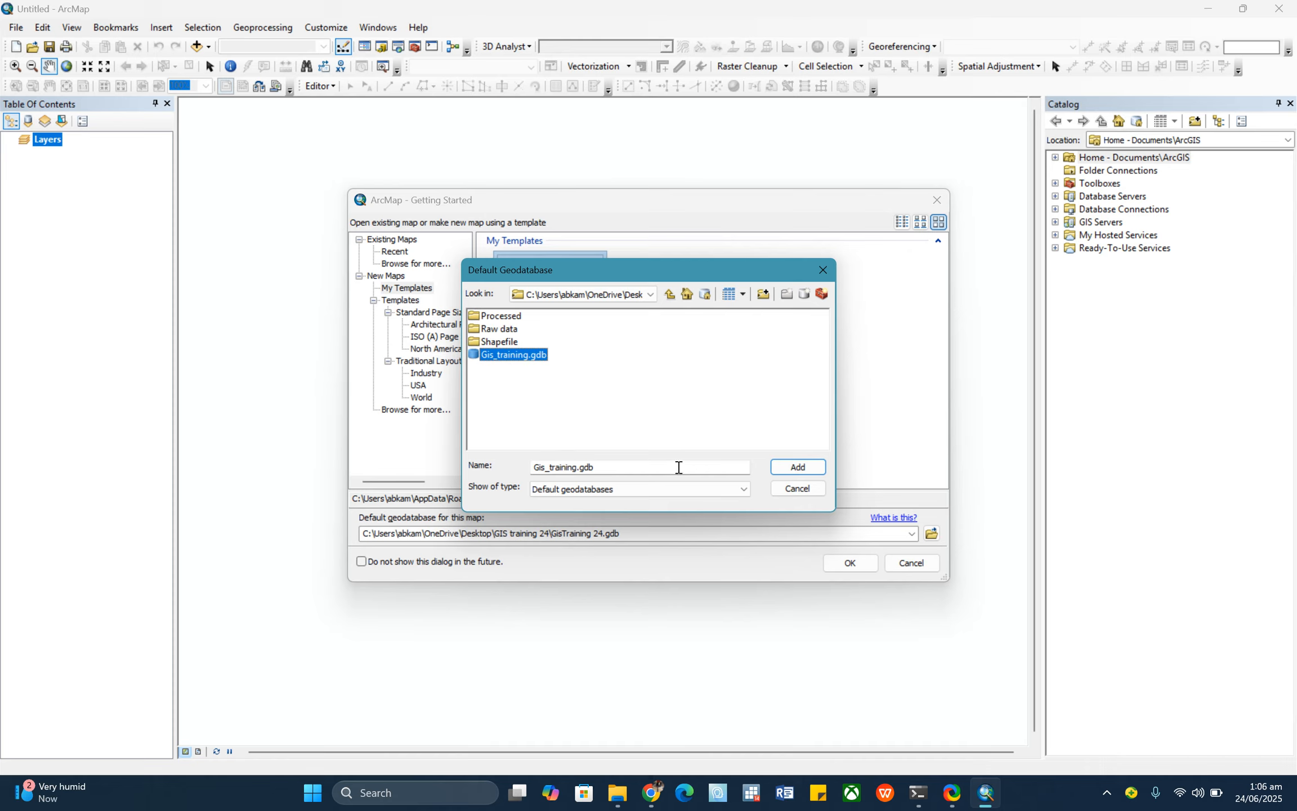
pyautogui.click(798, 467)
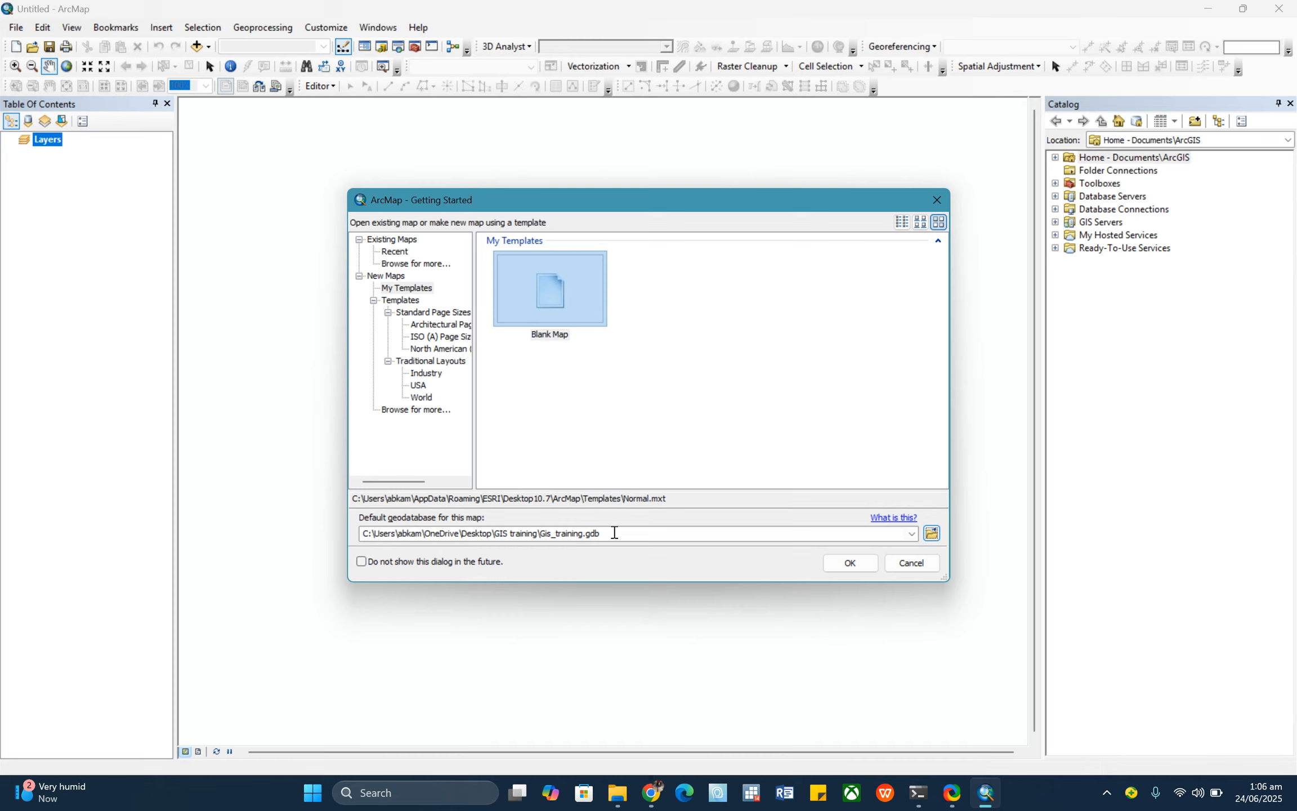
pyautogui.click(851, 562)
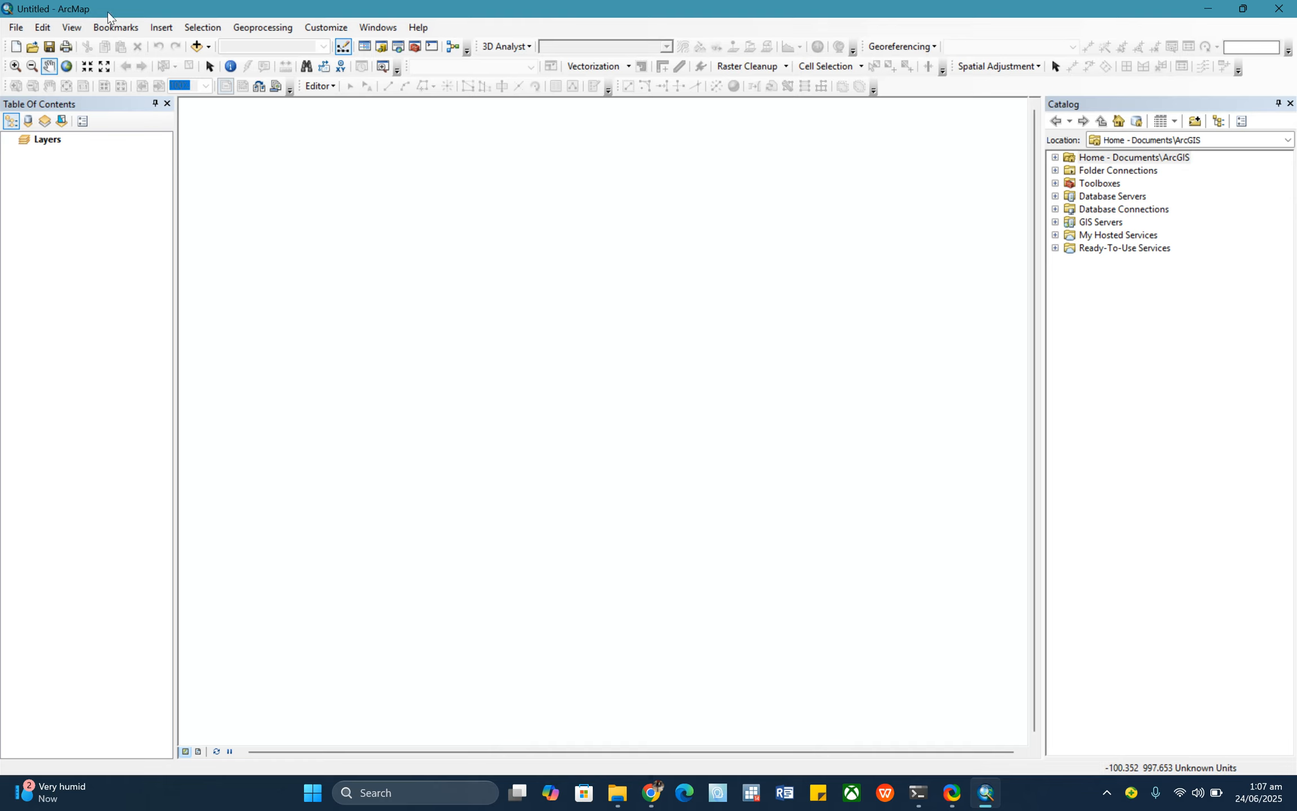
# Save the map document as Gis_training in the GIS training folder on the Desktop.
pyautogui.click(49, 45)
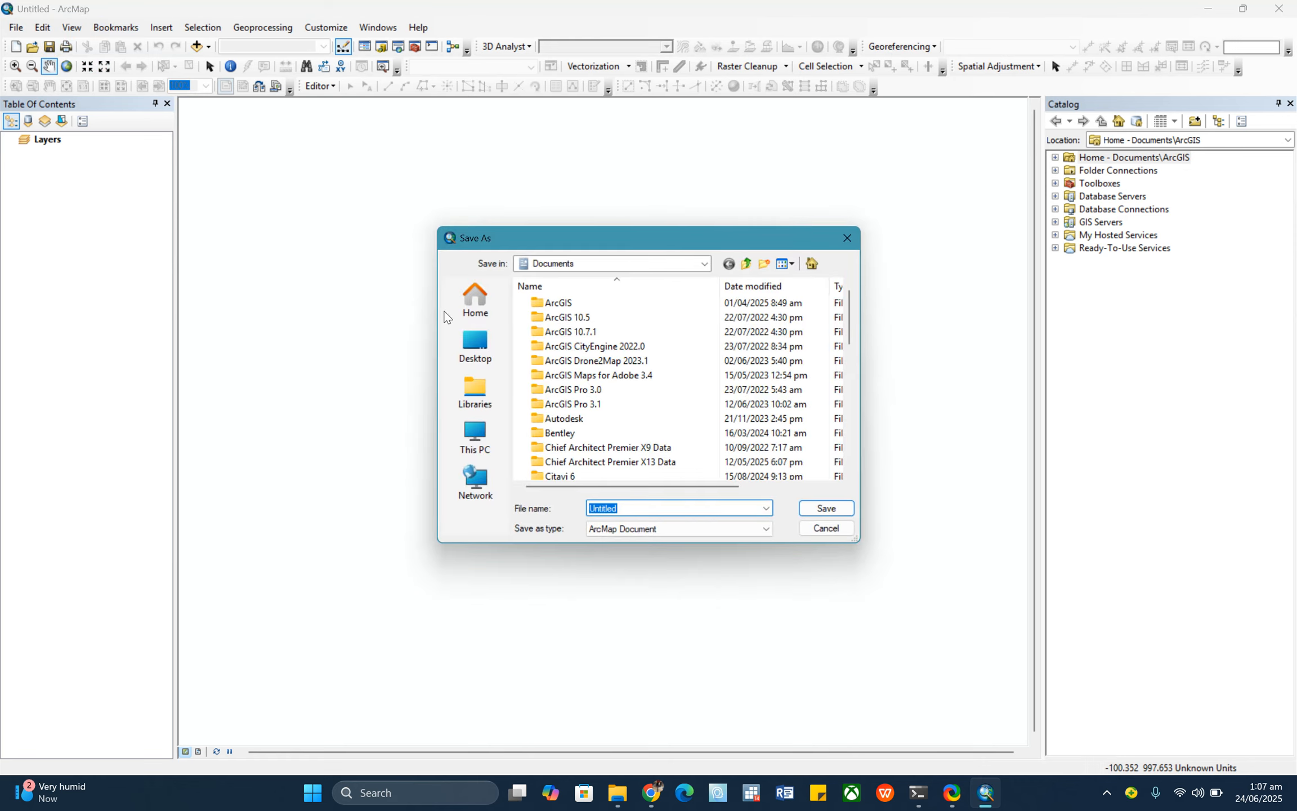
pyautogui.click(479, 346)
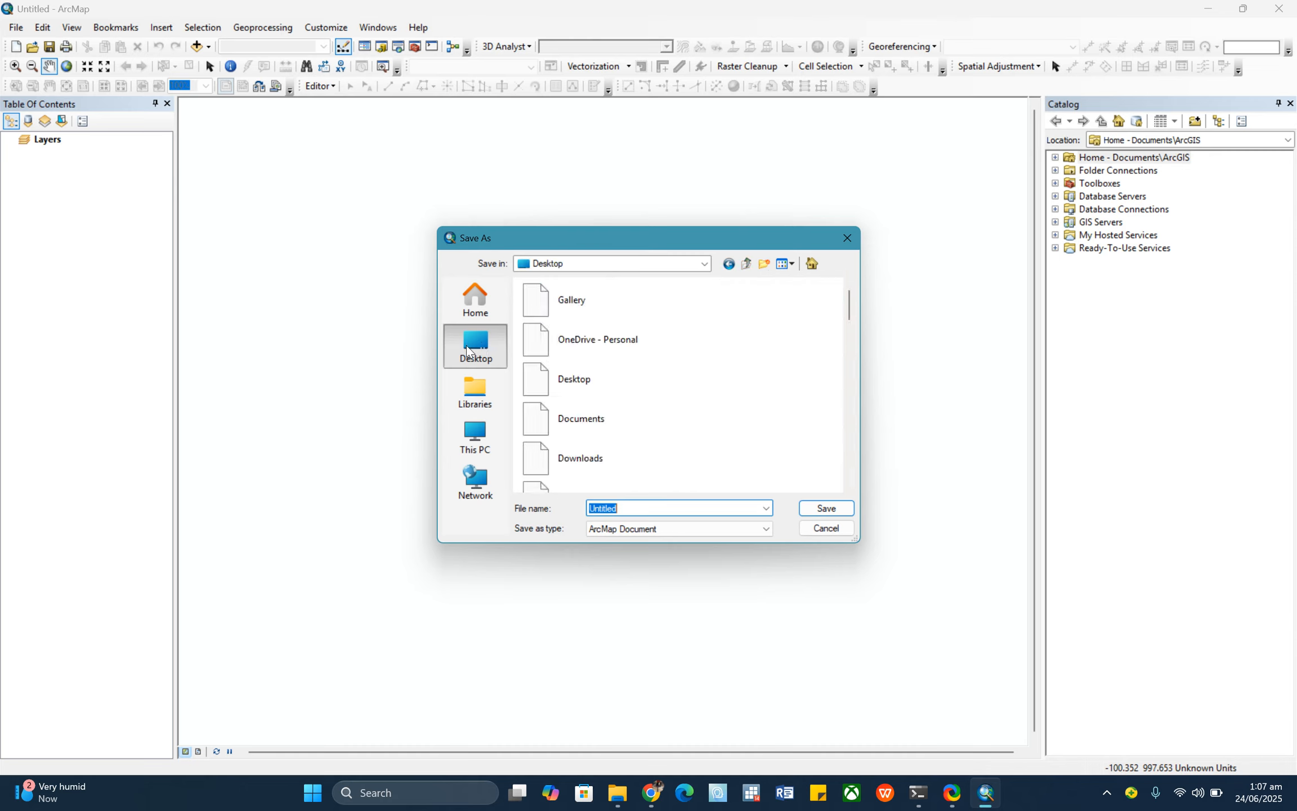
pyautogui.scroll(-5, 628, 368)
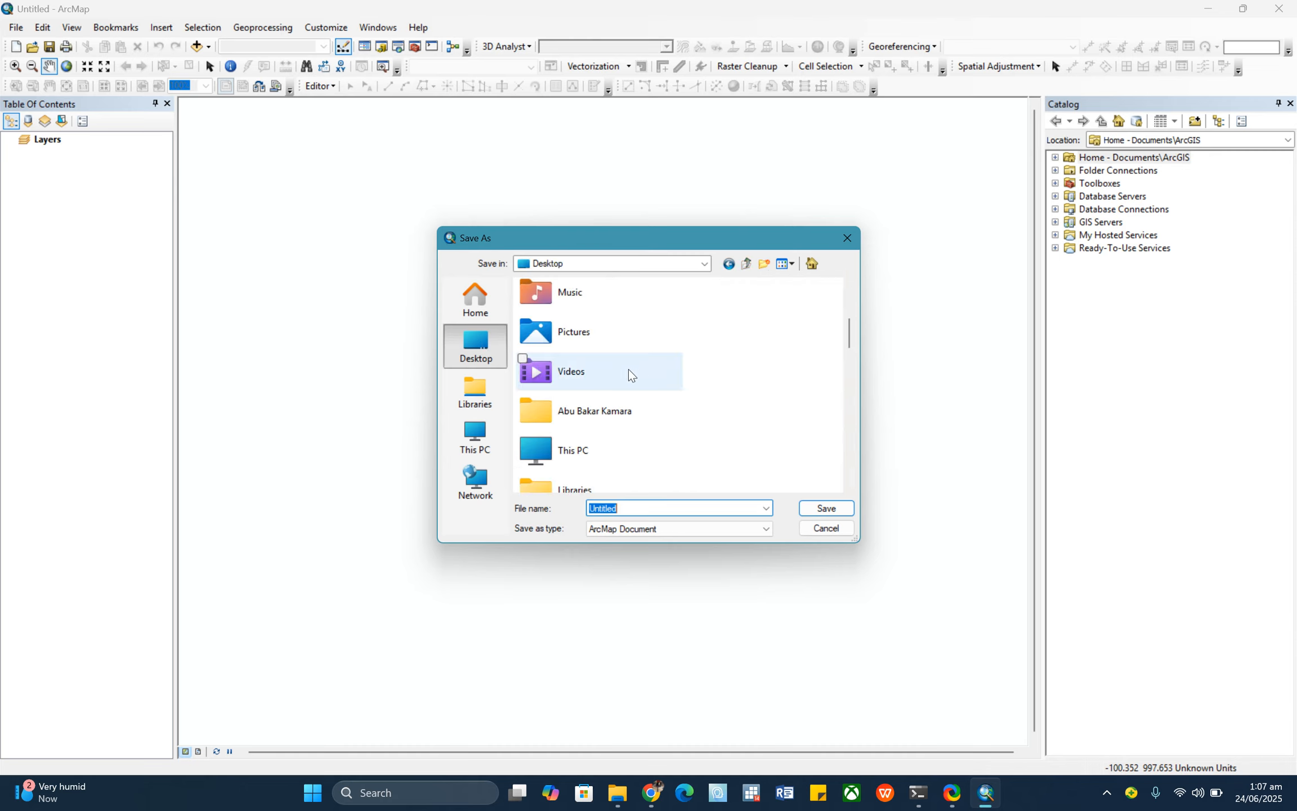
pyautogui.scroll(-3, 613, 368)
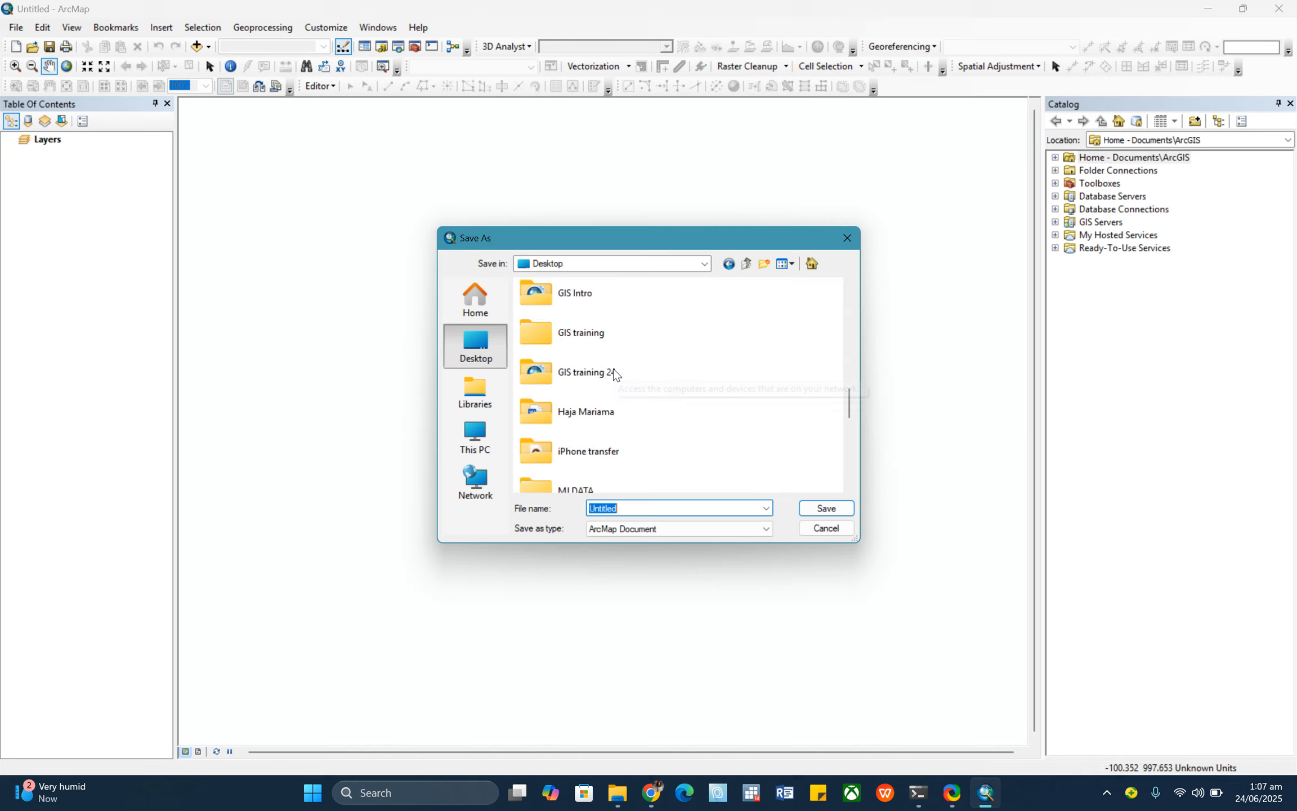
pyautogui.click(586, 334)
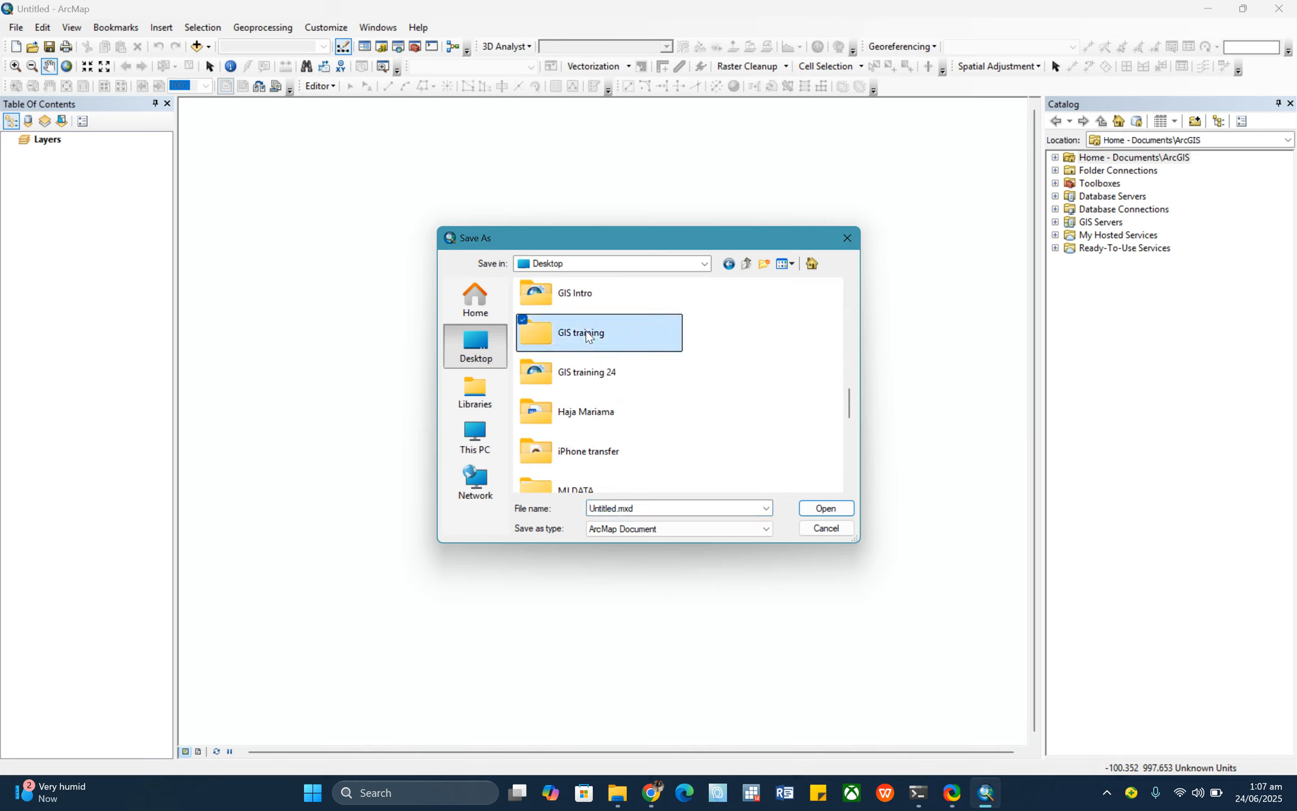
pyautogui.doubleClick(586, 334)
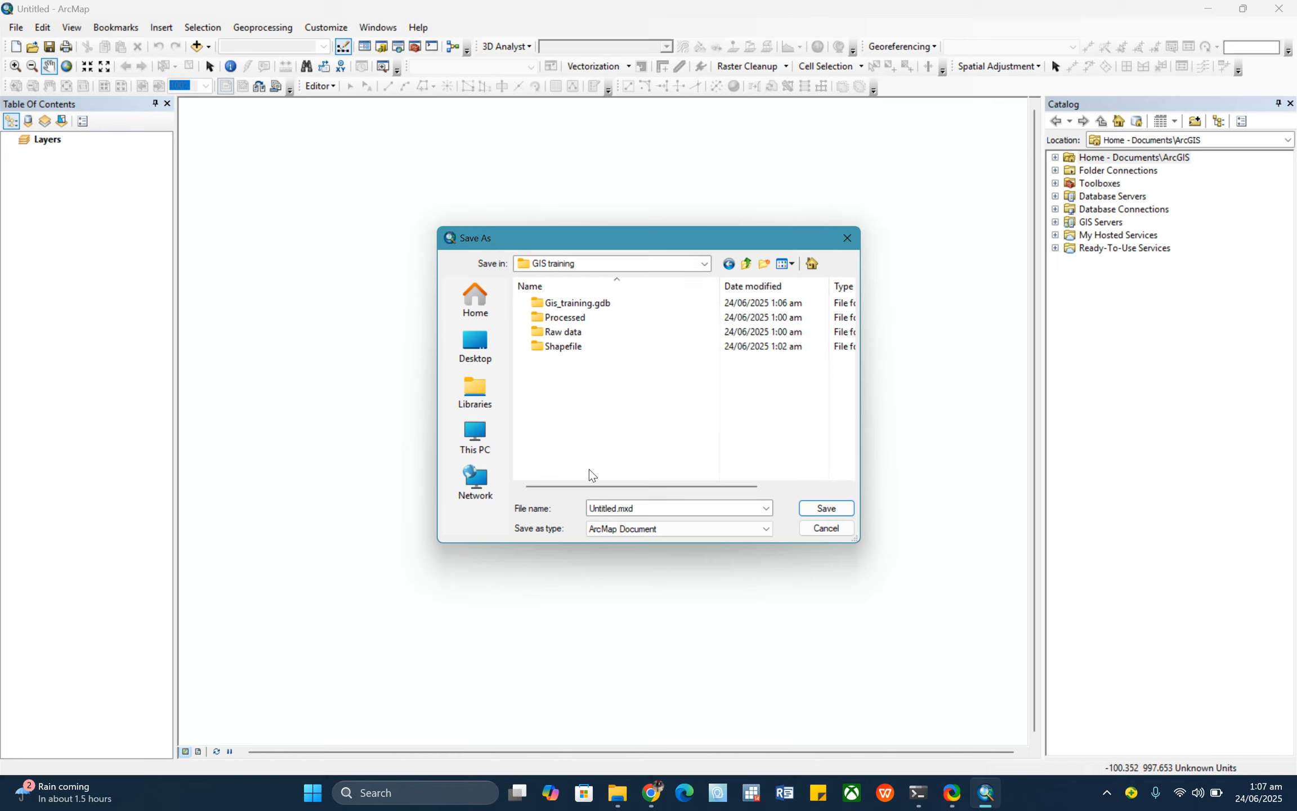
pyautogui.click(637, 509)
pyautogui.click(669, 508)
pyautogui.moveTo(643, 508); pyautogui.dragTo(597, 506)
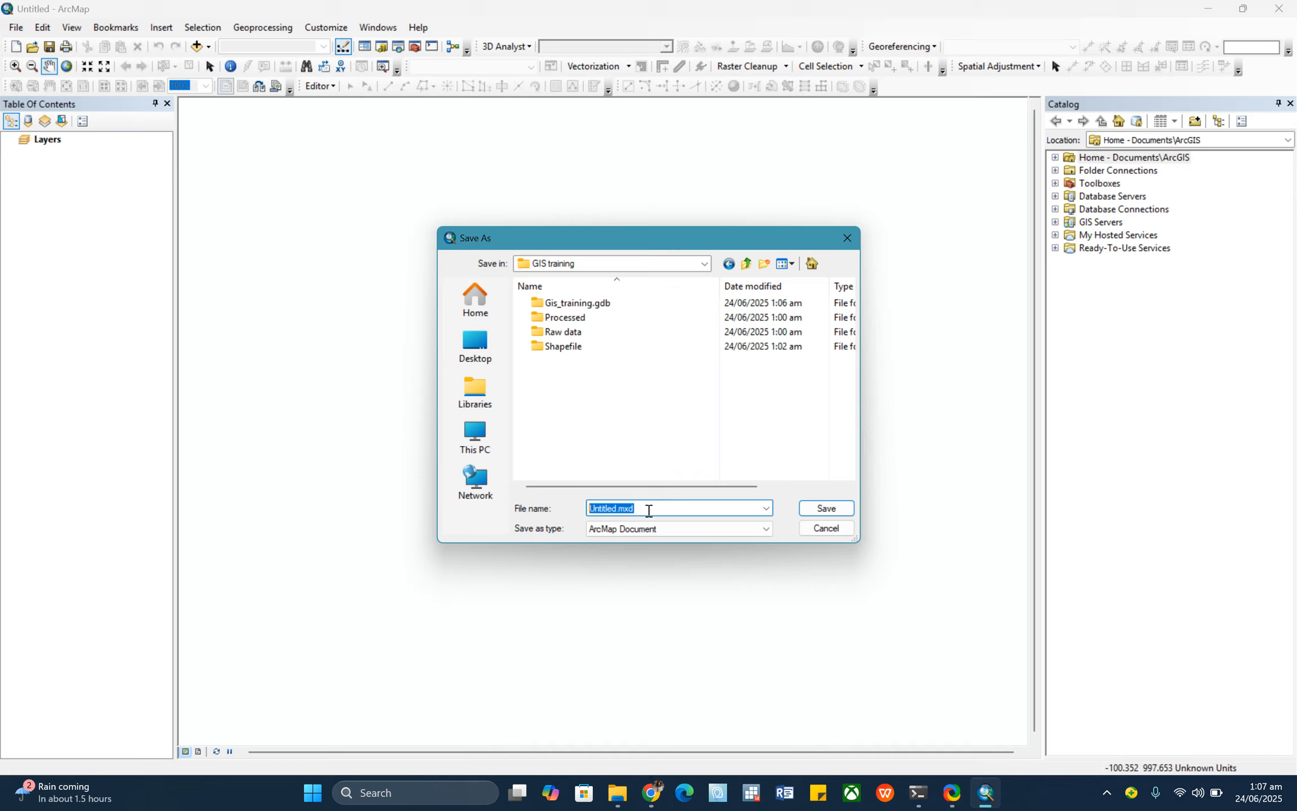
pyautogui.write('Gis')
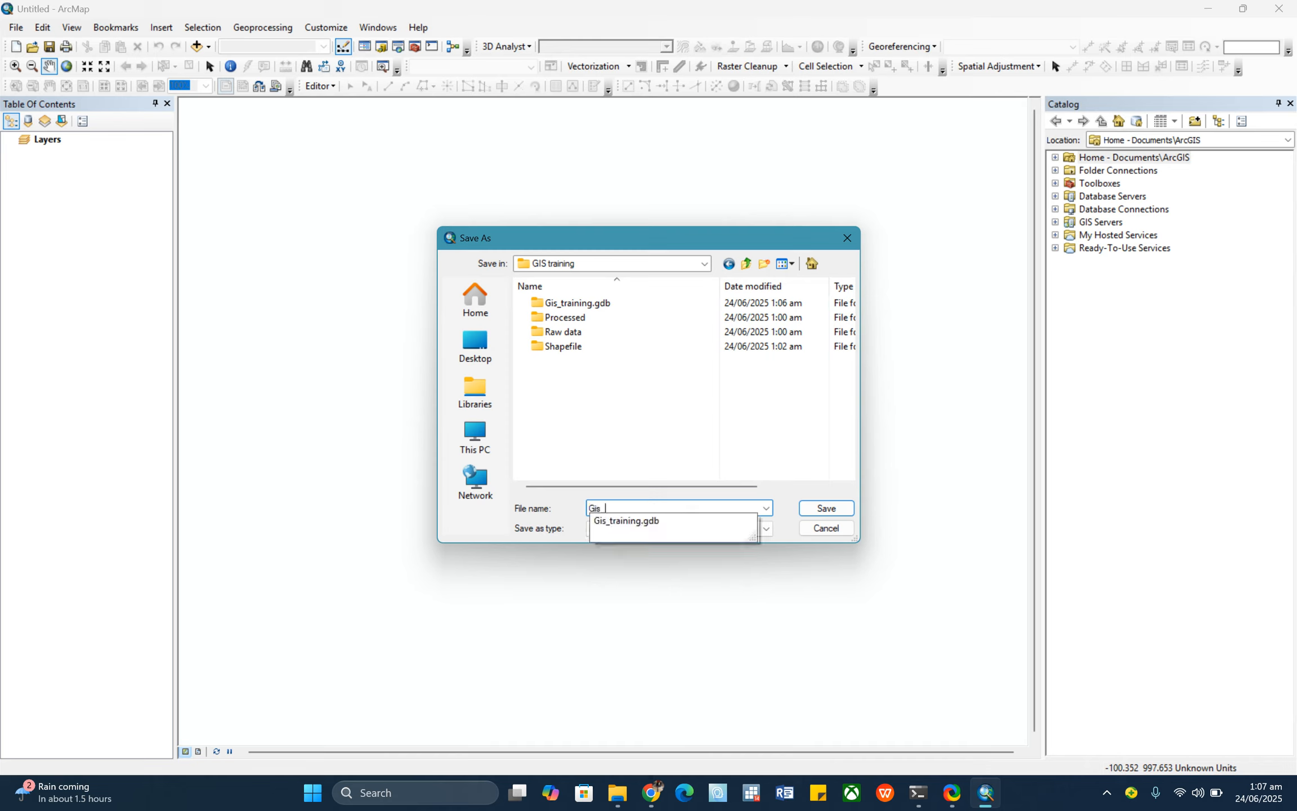
pyautogui.write('_training')
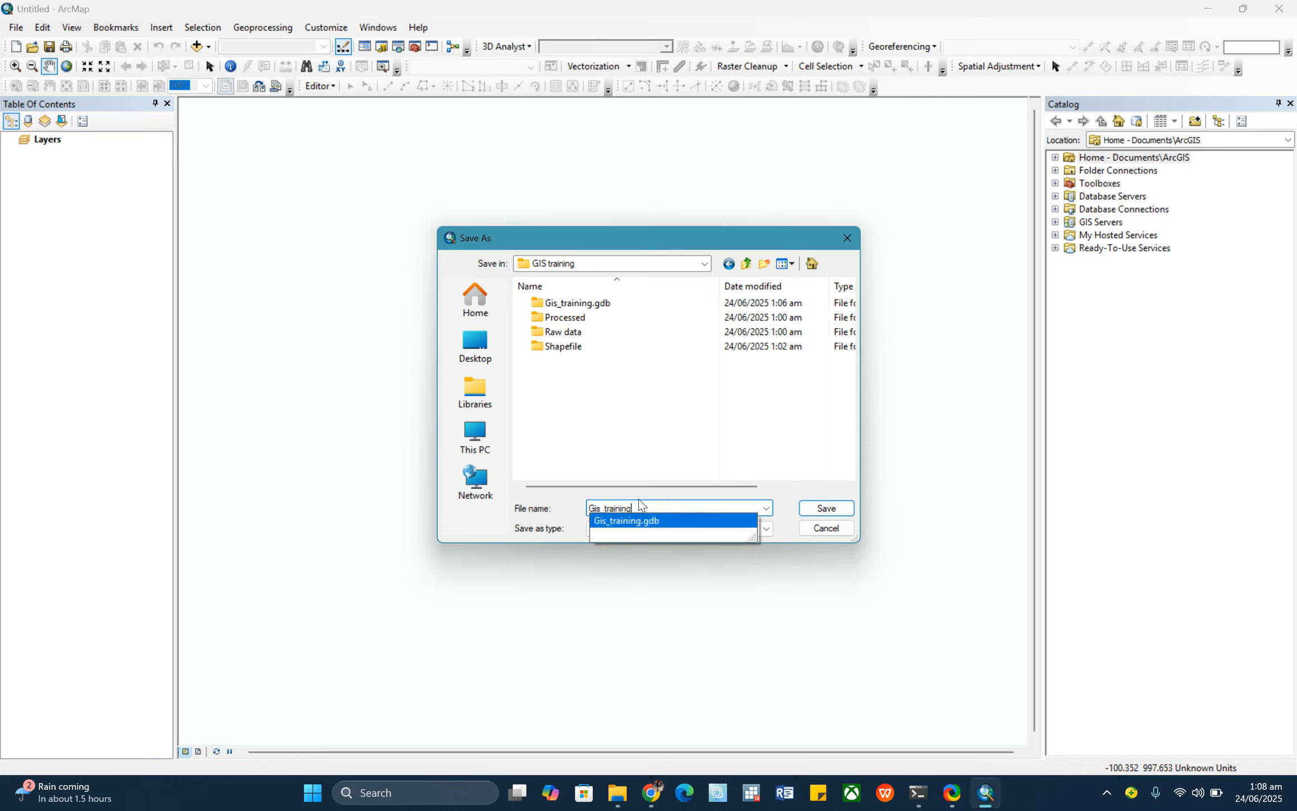
pyautogui.click(805, 507)
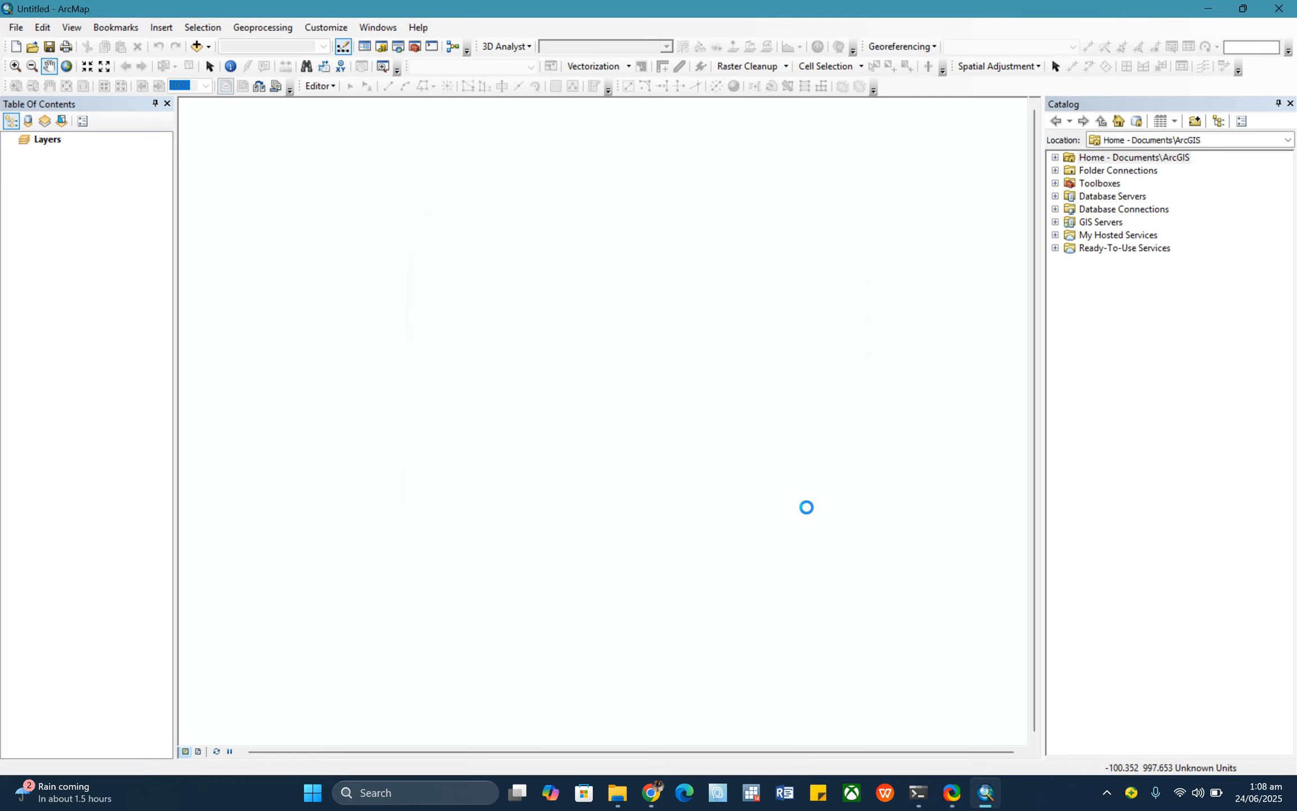
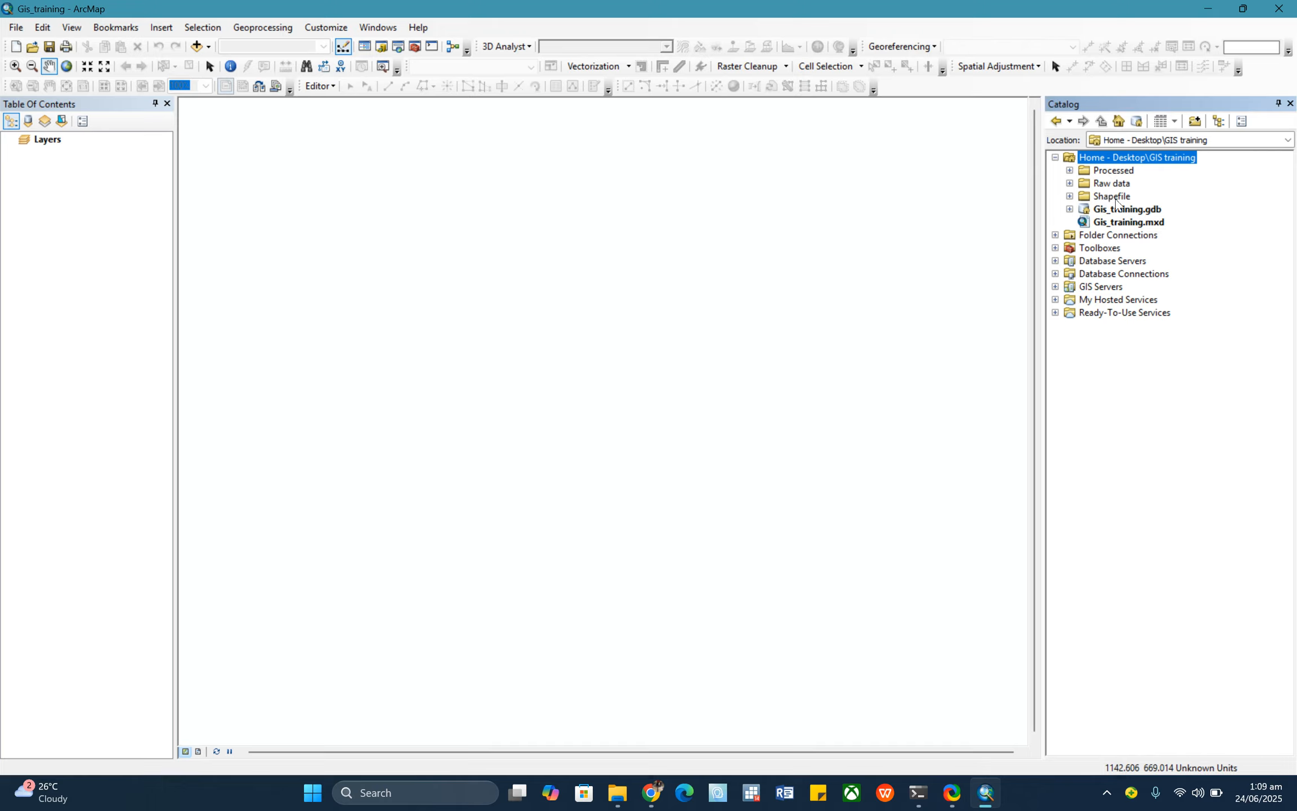
# Add the SL_Districts.shp shapefile from the project's Shapefile folder to the map.
pyautogui.click(1115, 198)
pyautogui.click(1105, 185)
pyautogui.click(1101, 172)
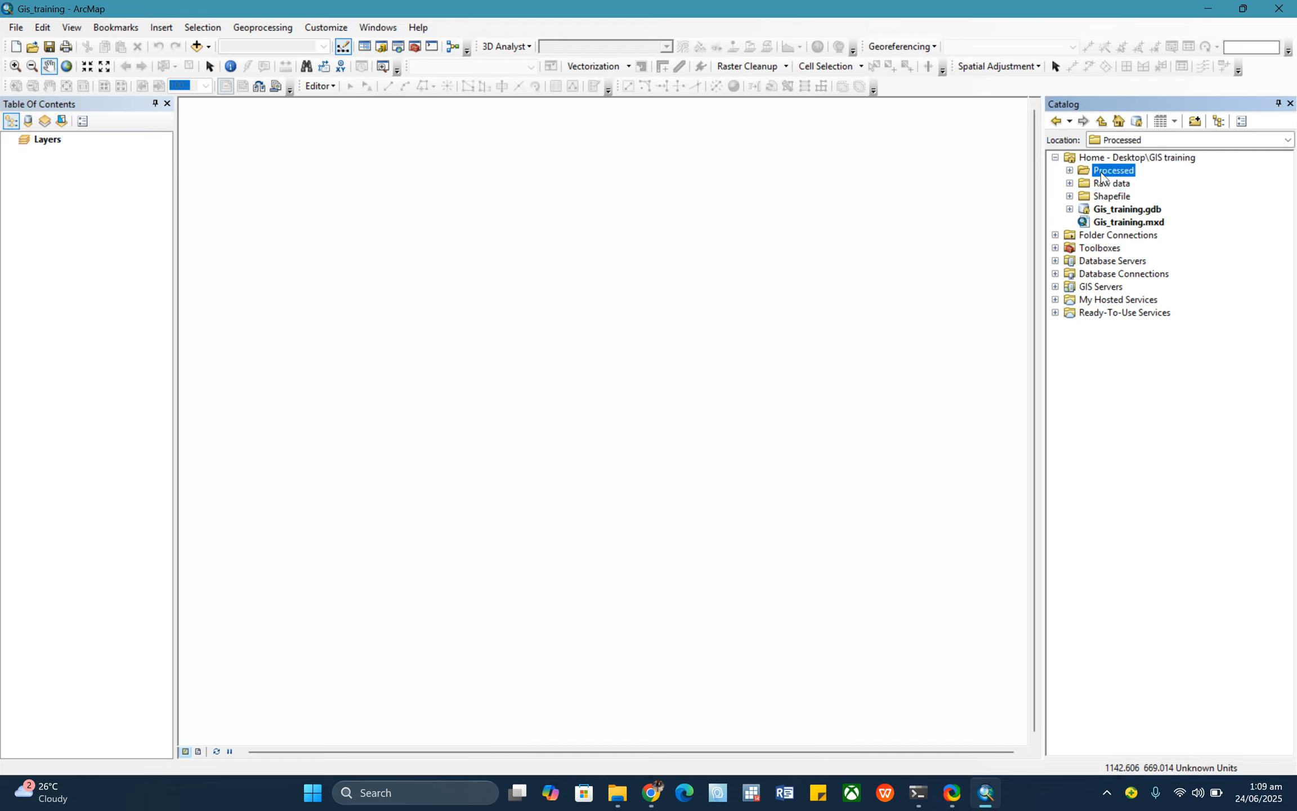
pyautogui.click(1106, 197)
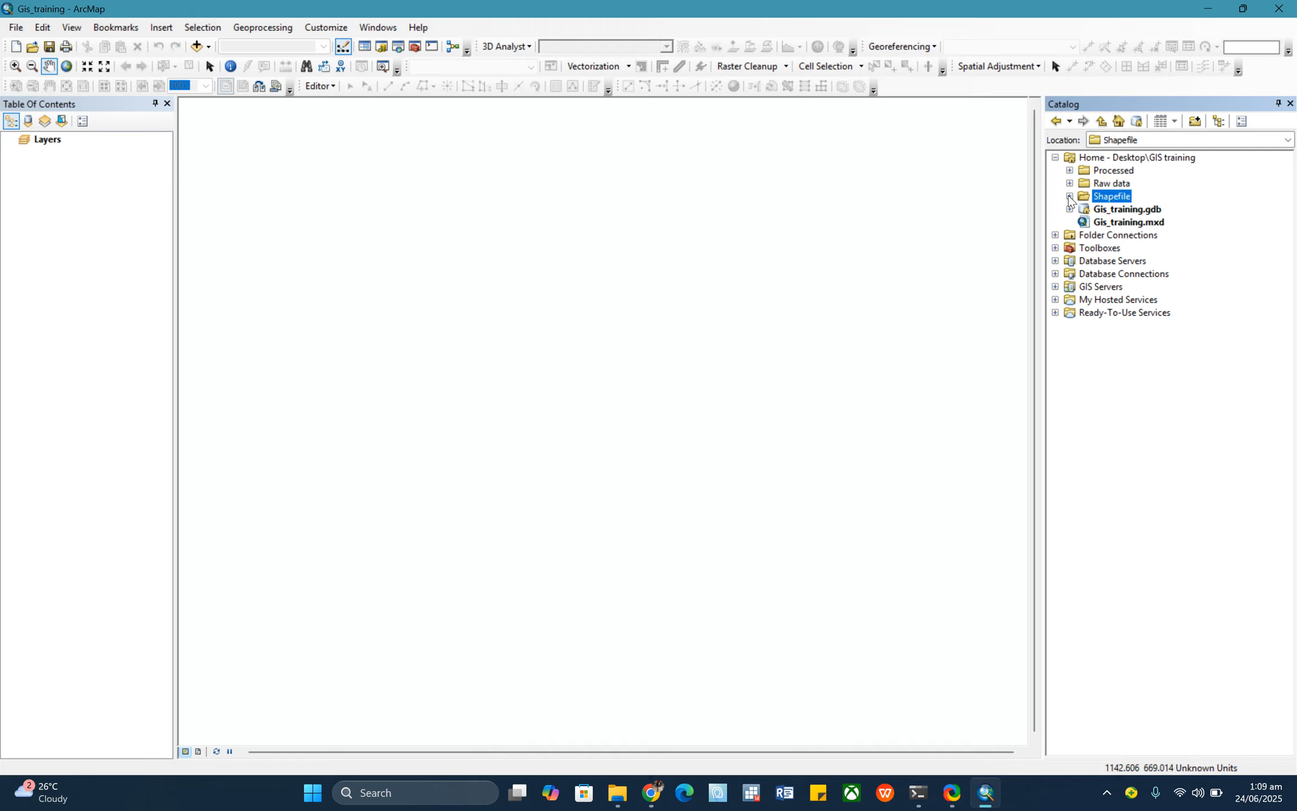
pyautogui.click(1069, 197)
pyautogui.click(1068, 196)
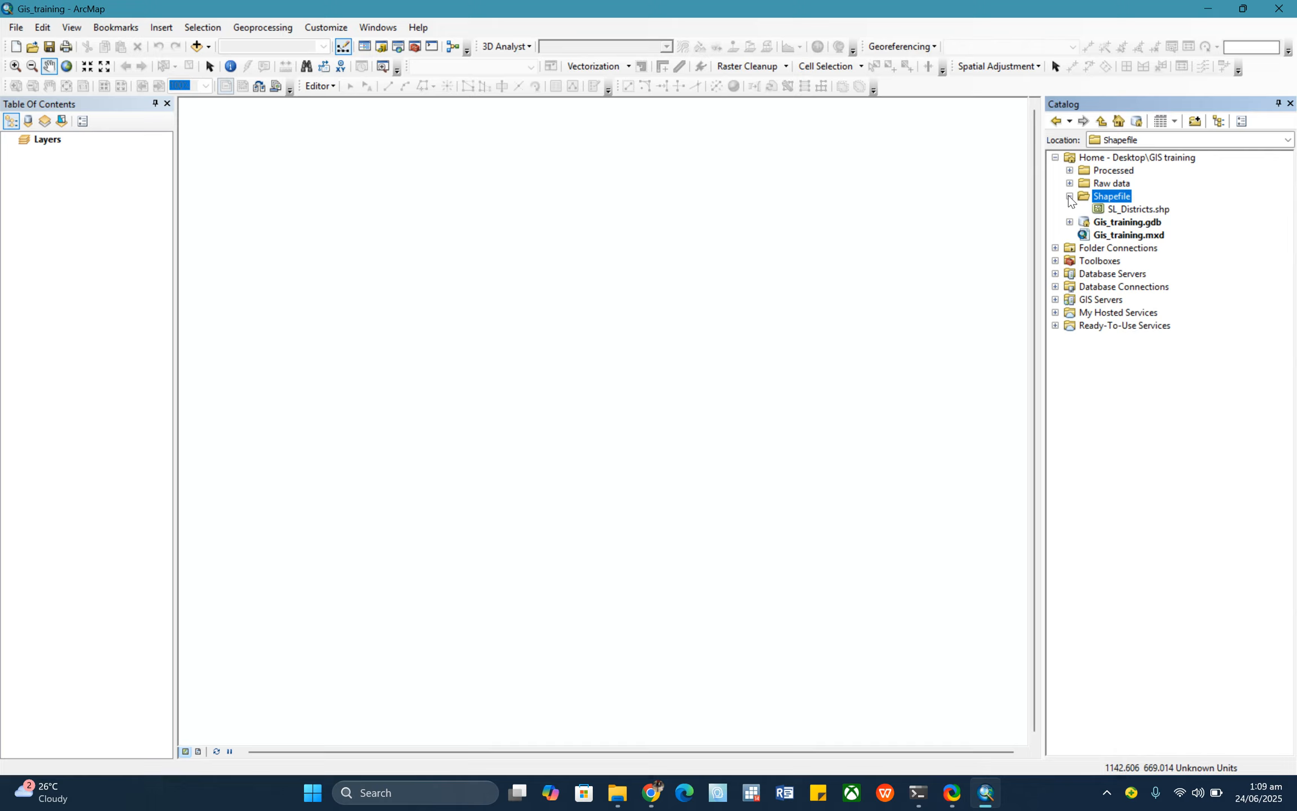
pyautogui.click(1135, 211)
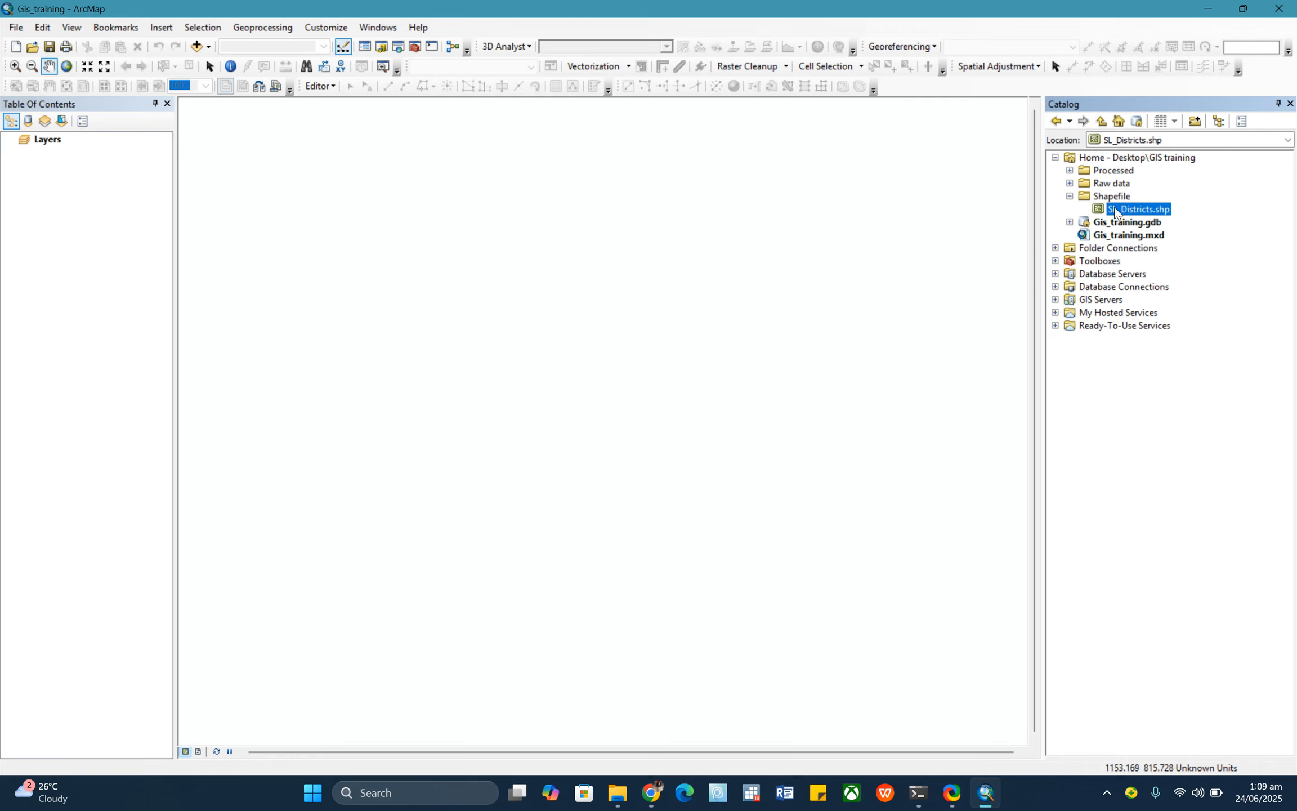
pyautogui.moveTo(1115, 211); pyautogui.dragTo(720, 262)
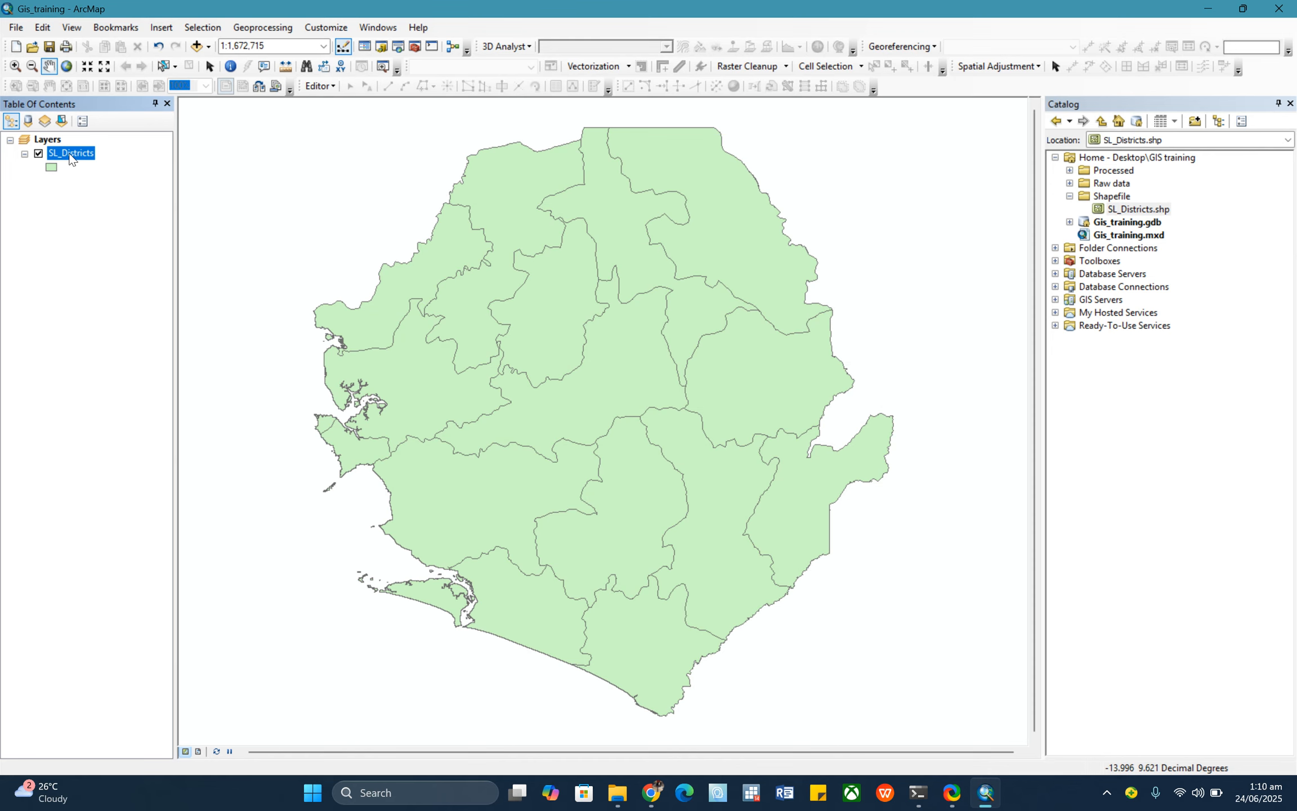
# Examine the District, Province and Area fields in the SL_Districts attribute table, and close the table.
pyautogui.rightClick(69, 159)
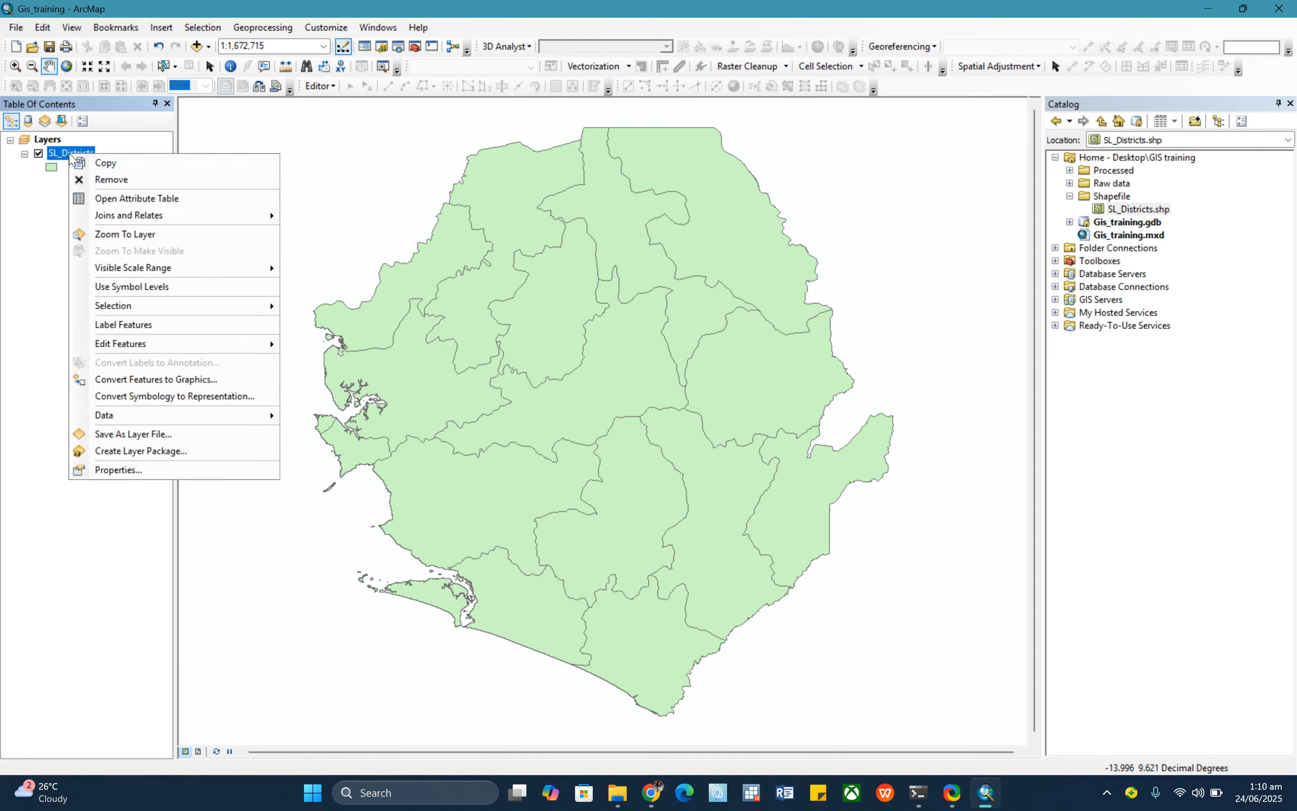
pyautogui.click(140, 199)
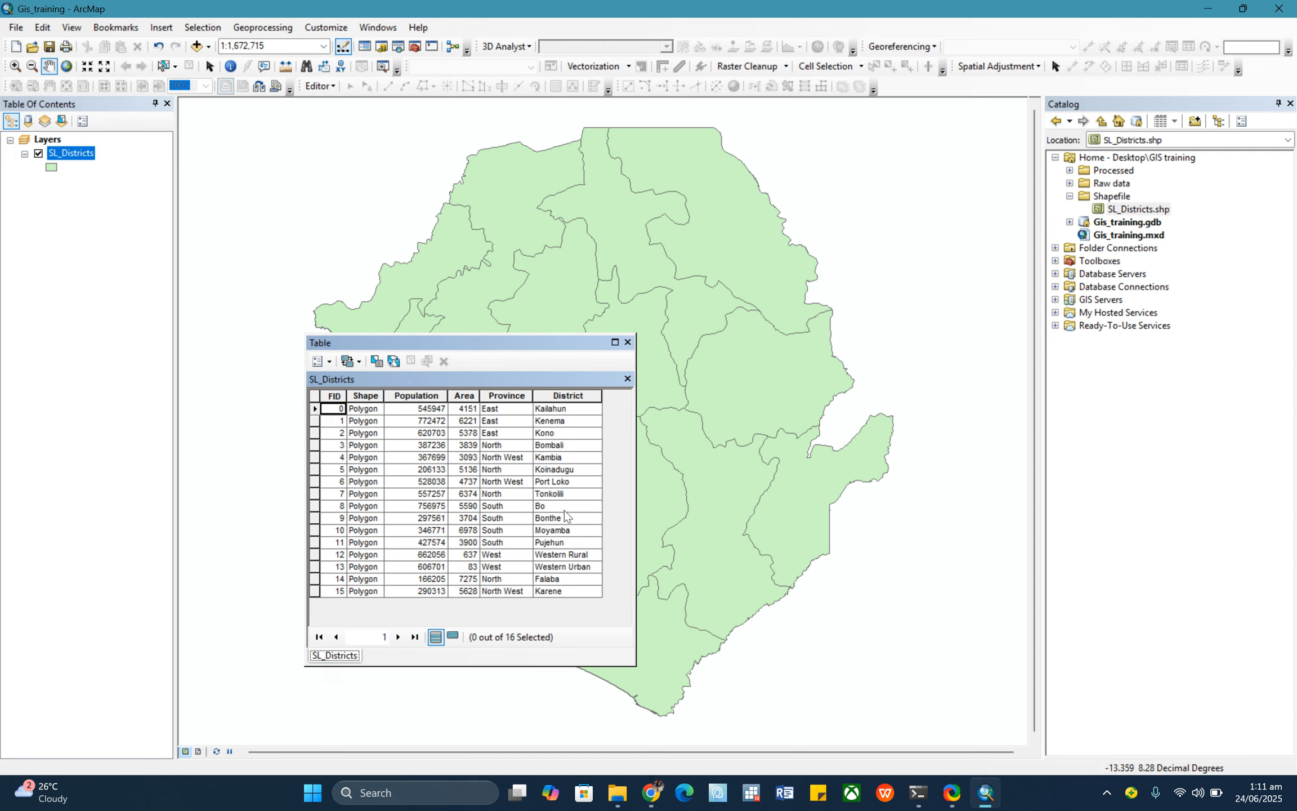
pyautogui.click(569, 396)
pyautogui.click(509, 396)
pyautogui.click(463, 395)
pyautogui.click(559, 396)
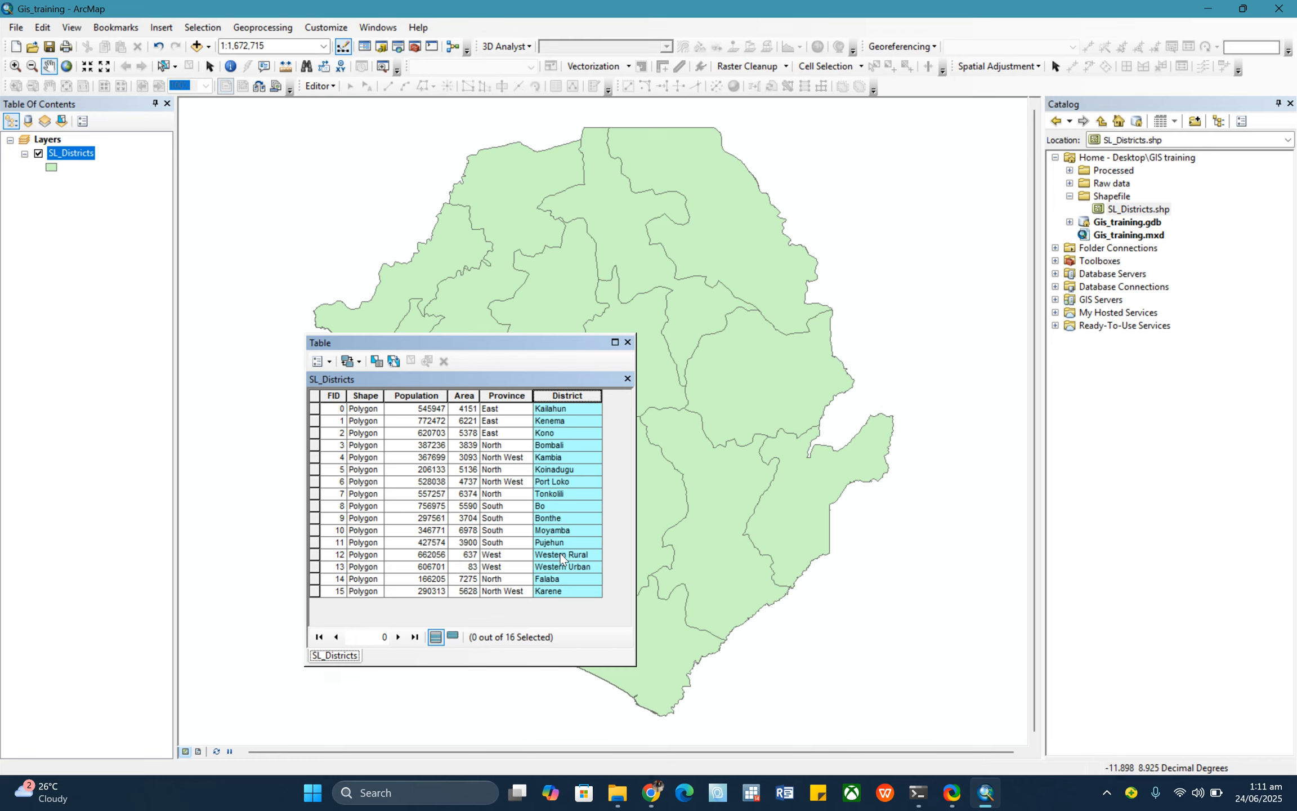
pyautogui.click(628, 342)
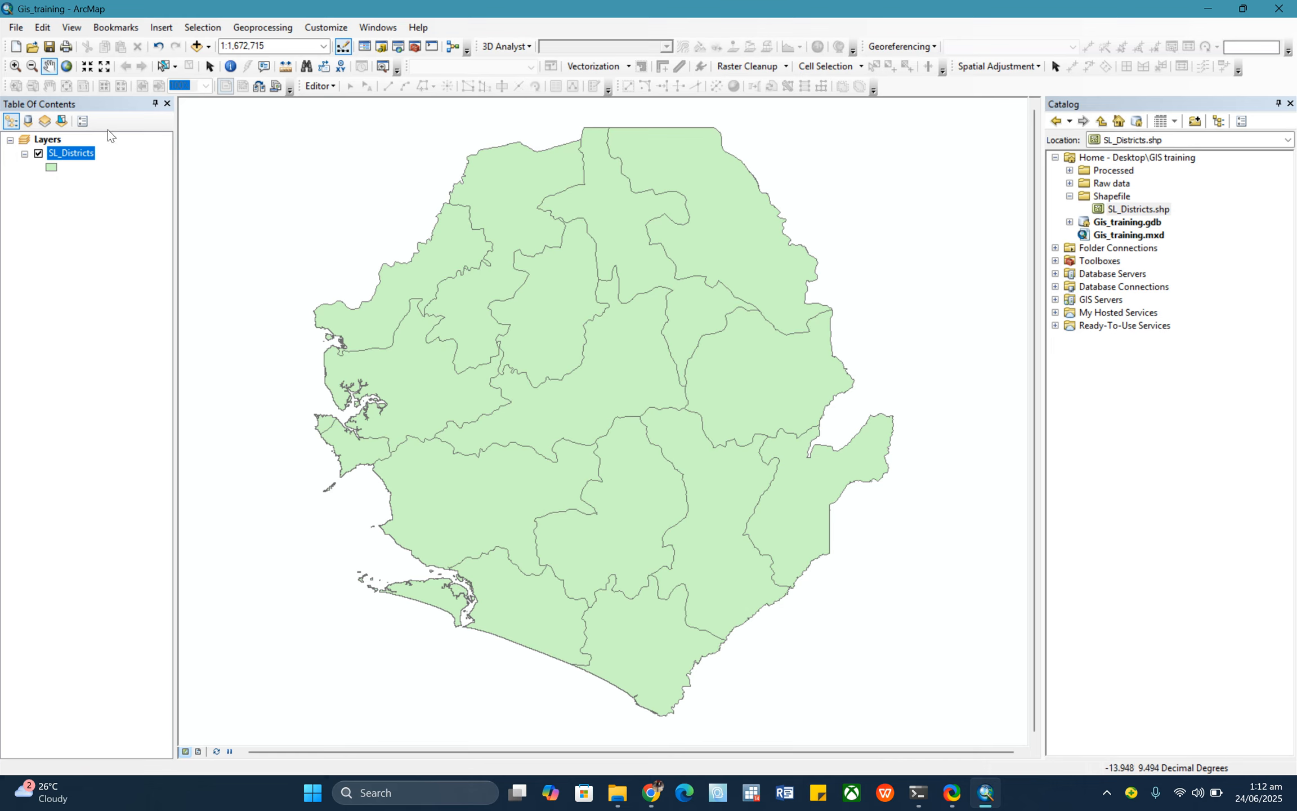
# Set the SL_Districts layer's label field to District with a label text size of 11.
pyautogui.rightClick(79, 156)
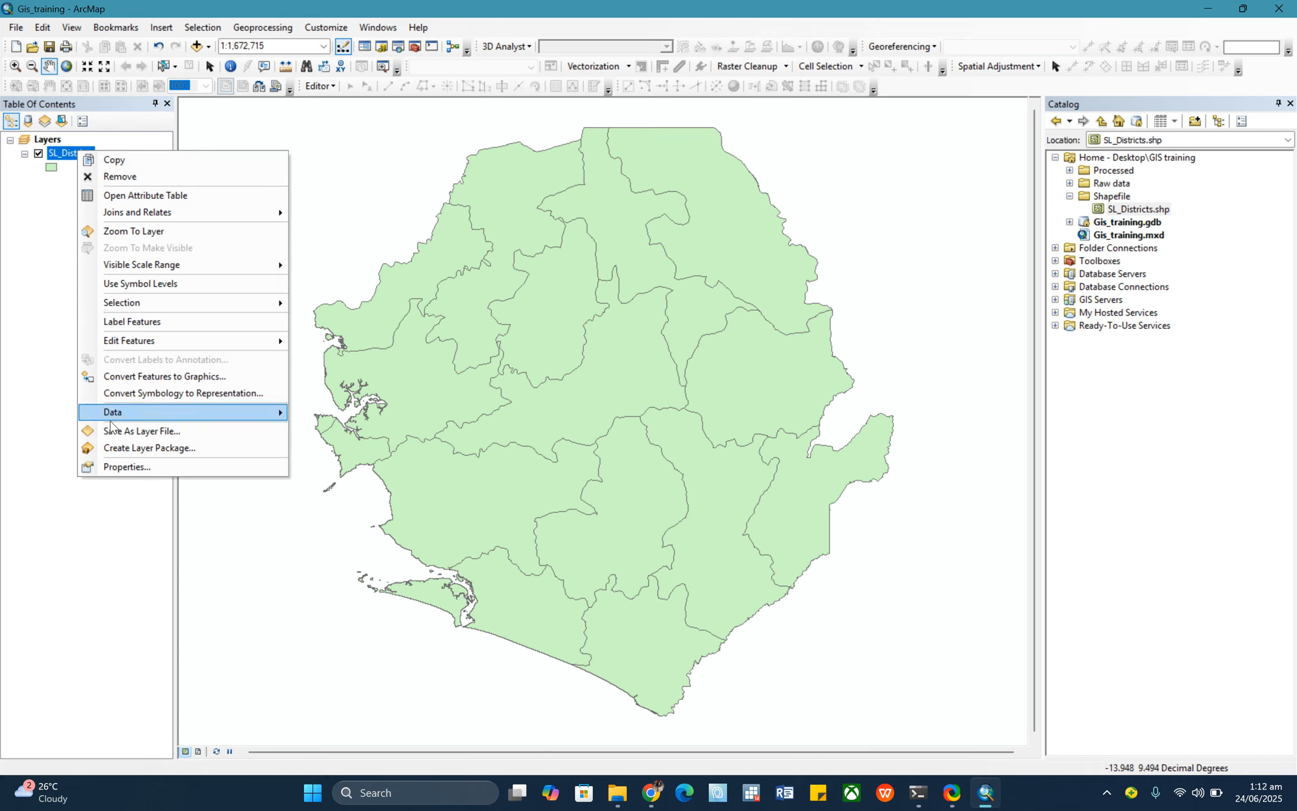
pyautogui.click(124, 466)
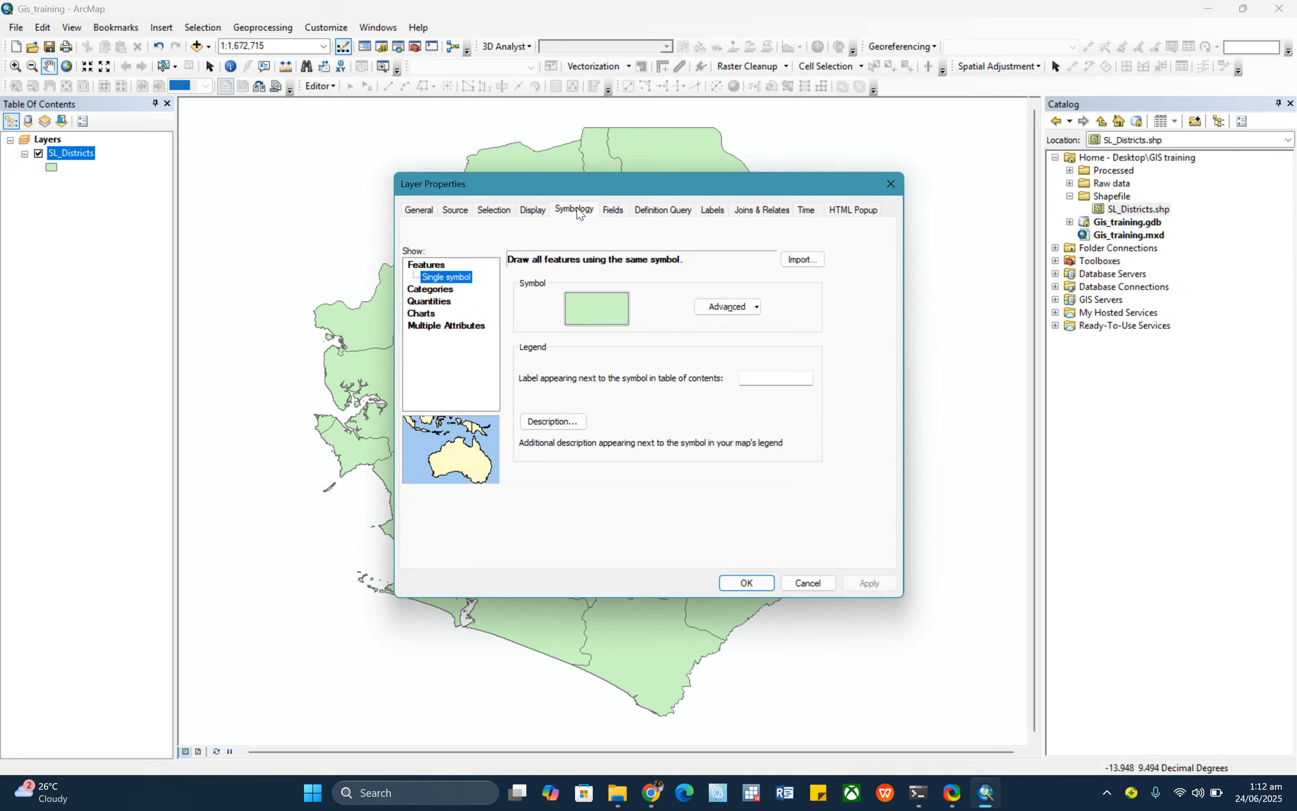
pyautogui.click(714, 210)
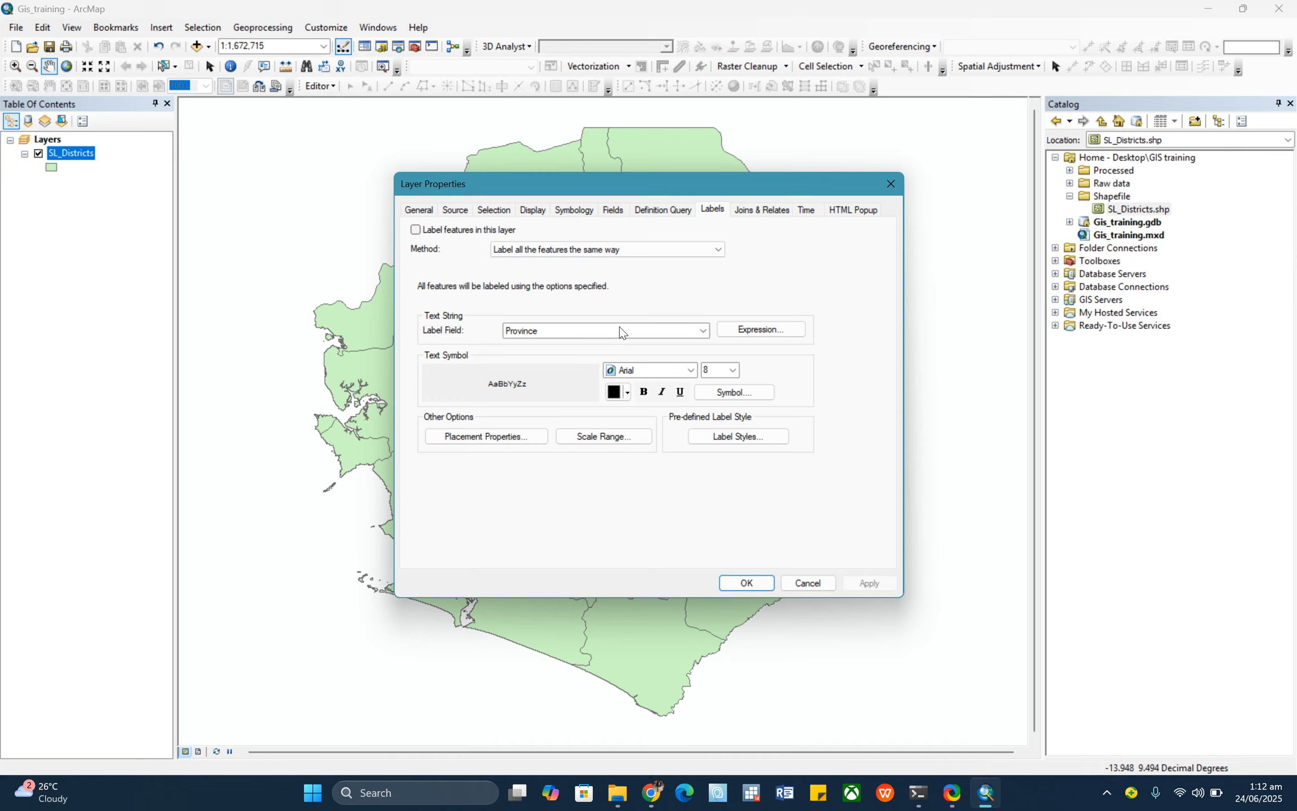
pyautogui.click(703, 332)
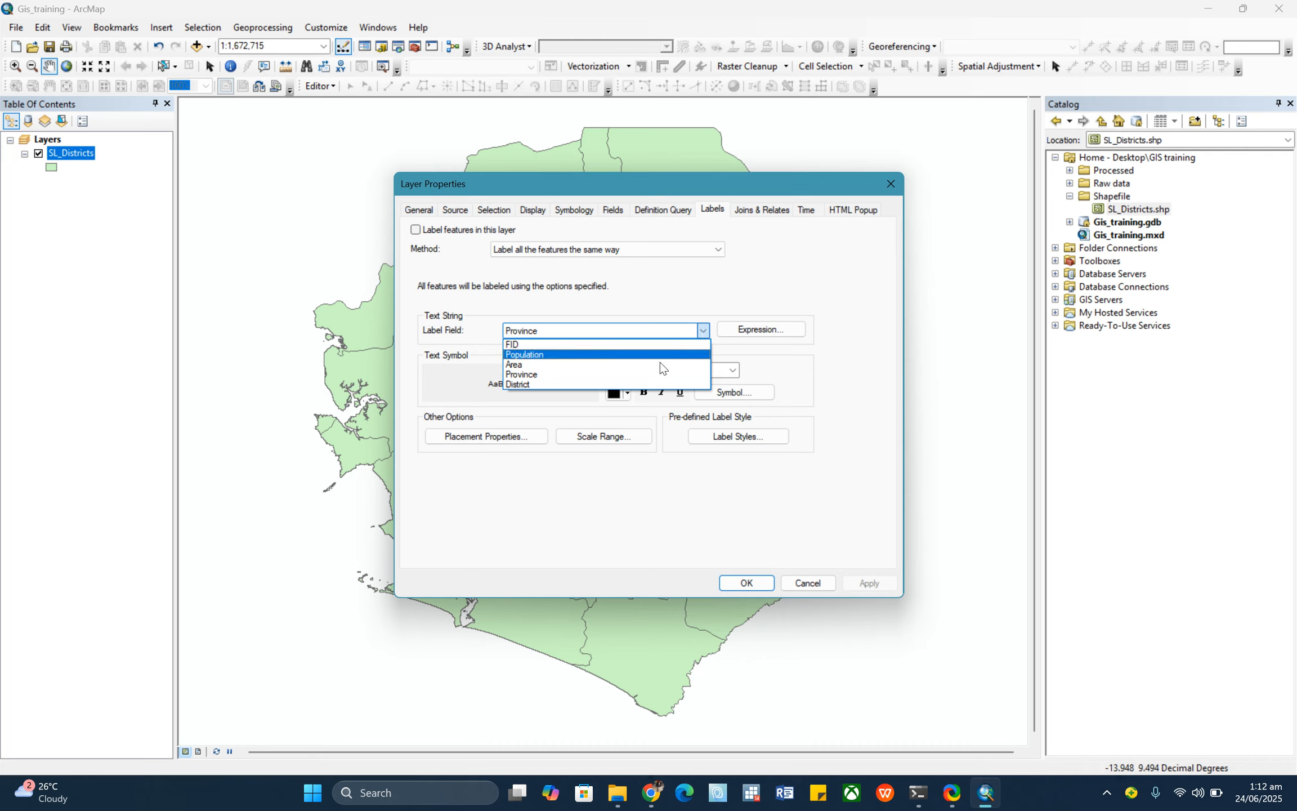
pyautogui.click(547, 386)
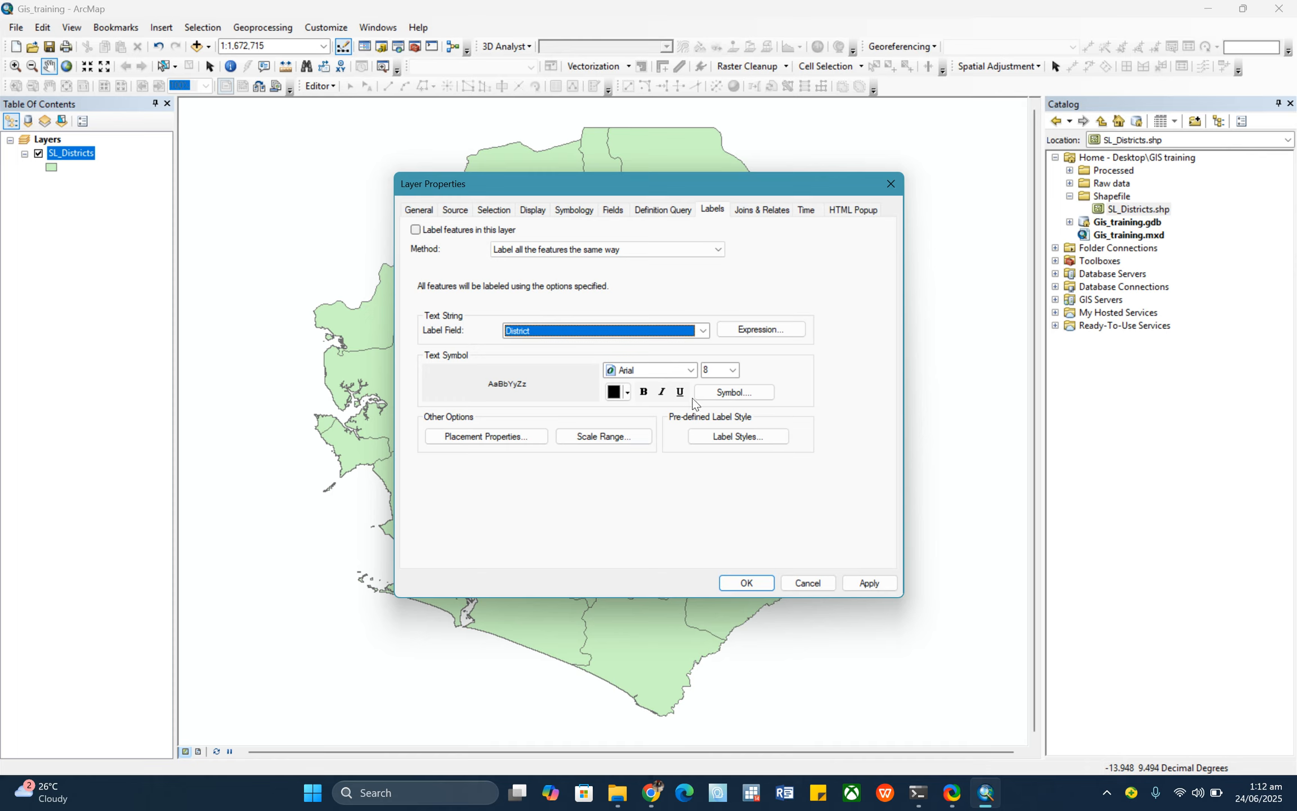
pyautogui.click(732, 370)
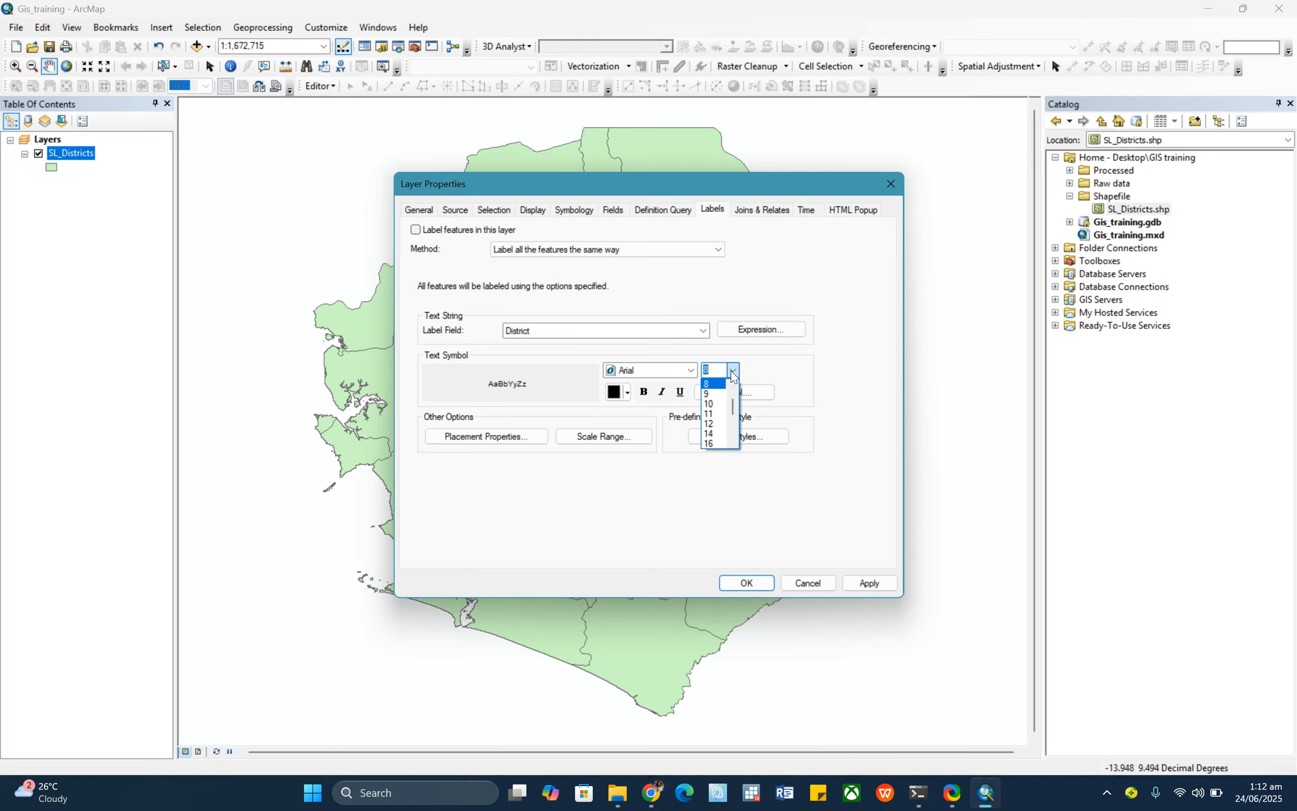
pyautogui.click(713, 414)
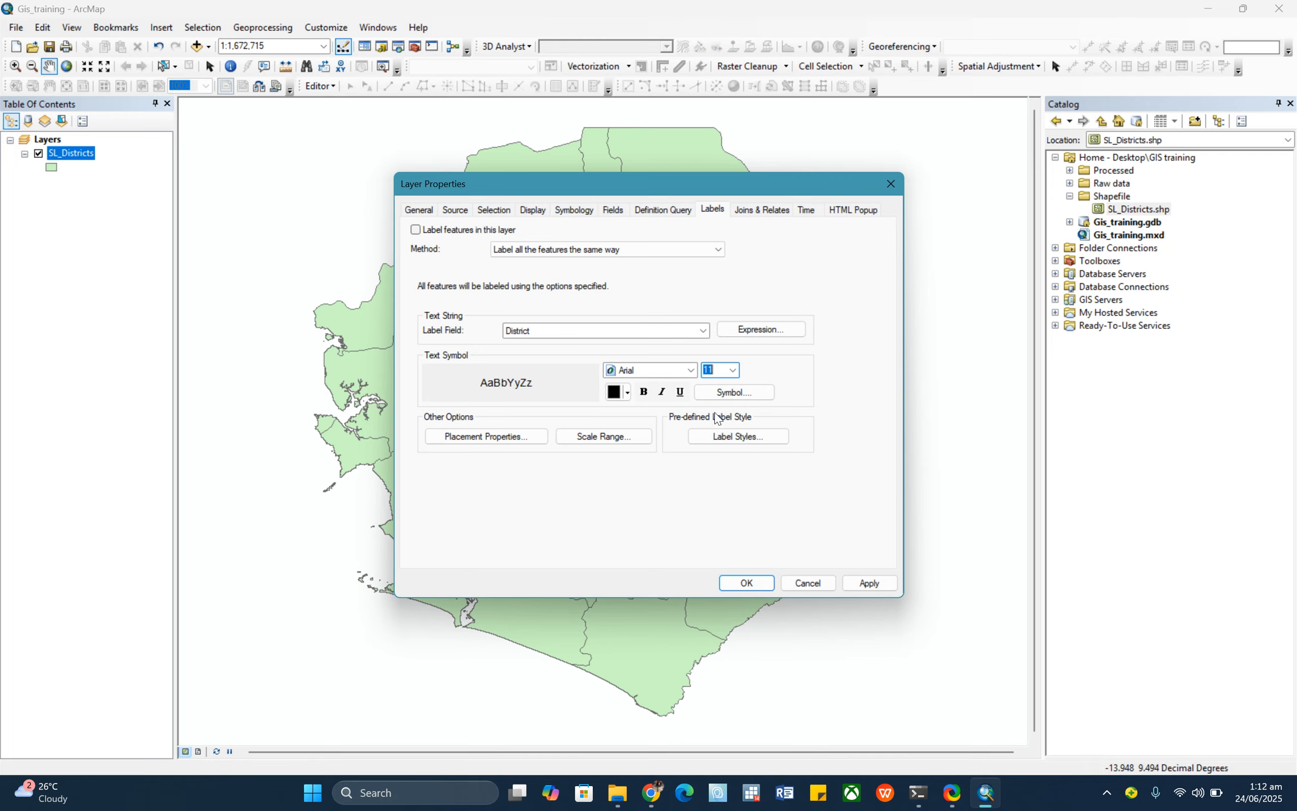
pyautogui.click(747, 583)
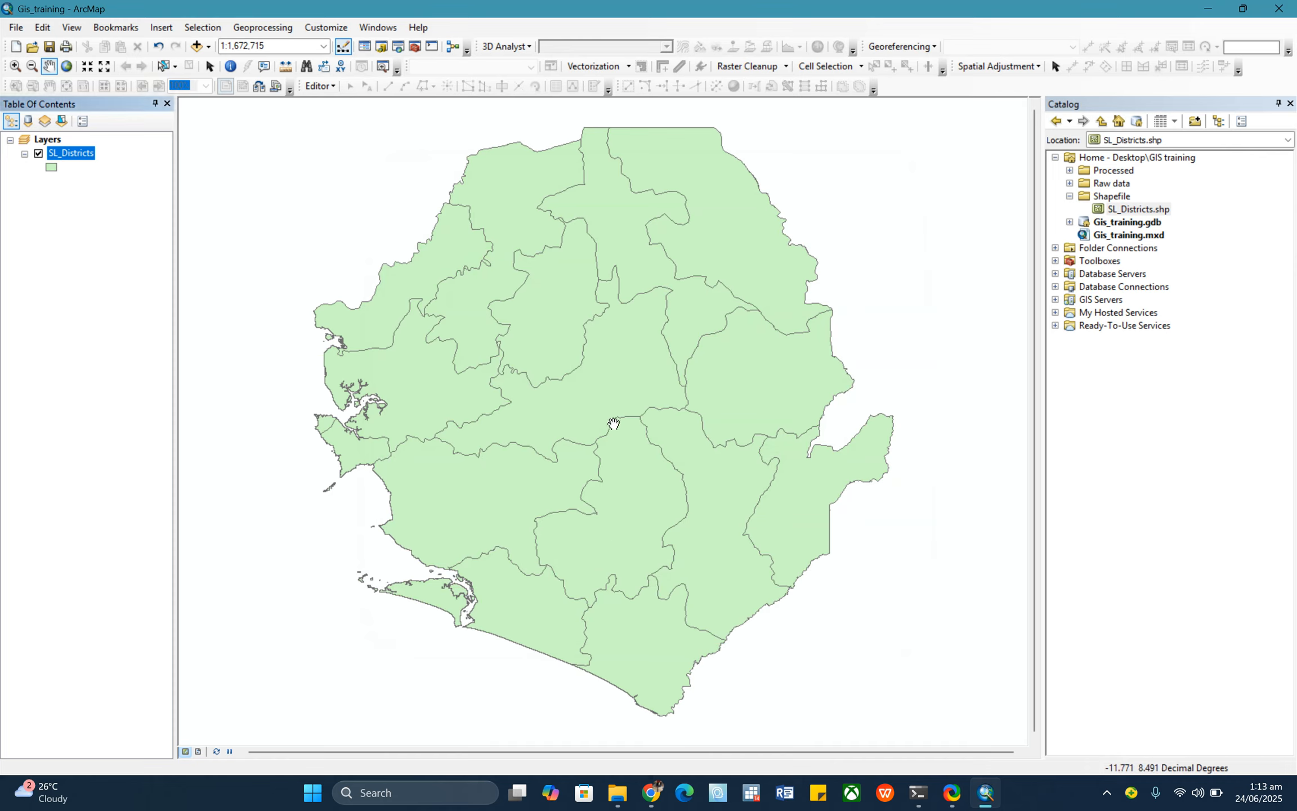
# Enable feature labels for the SL_Districts layer in its layer properties.
pyautogui.rightClick(79, 159)
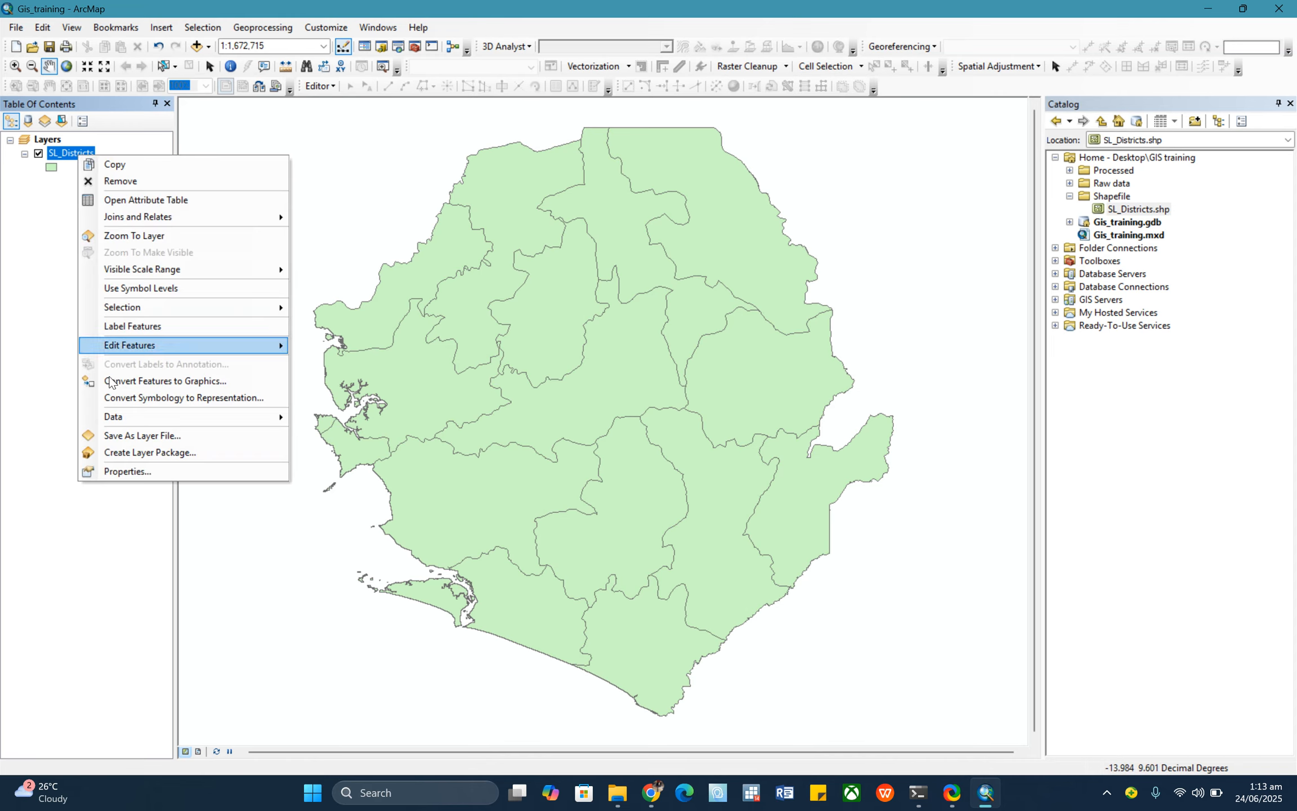
pyautogui.click(138, 475)
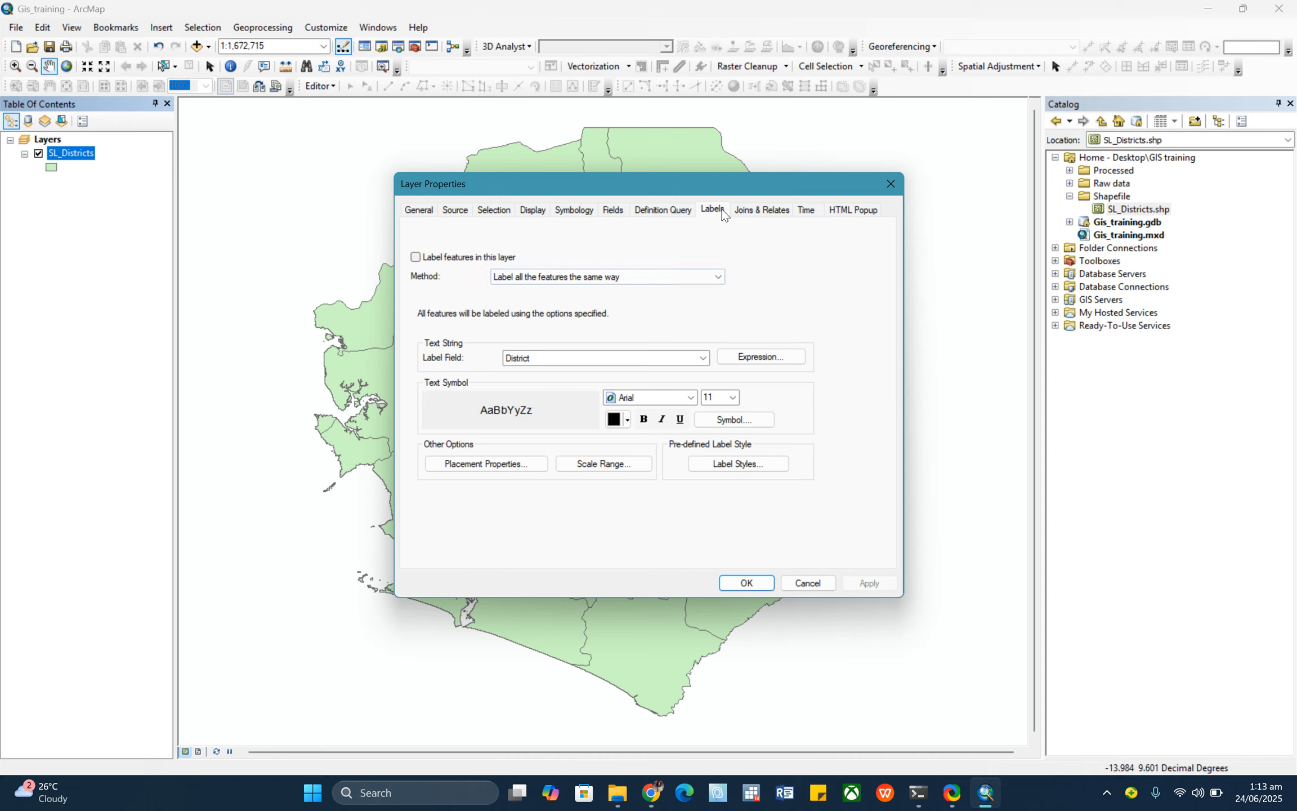
pyautogui.click(416, 258)
pyautogui.click(742, 583)
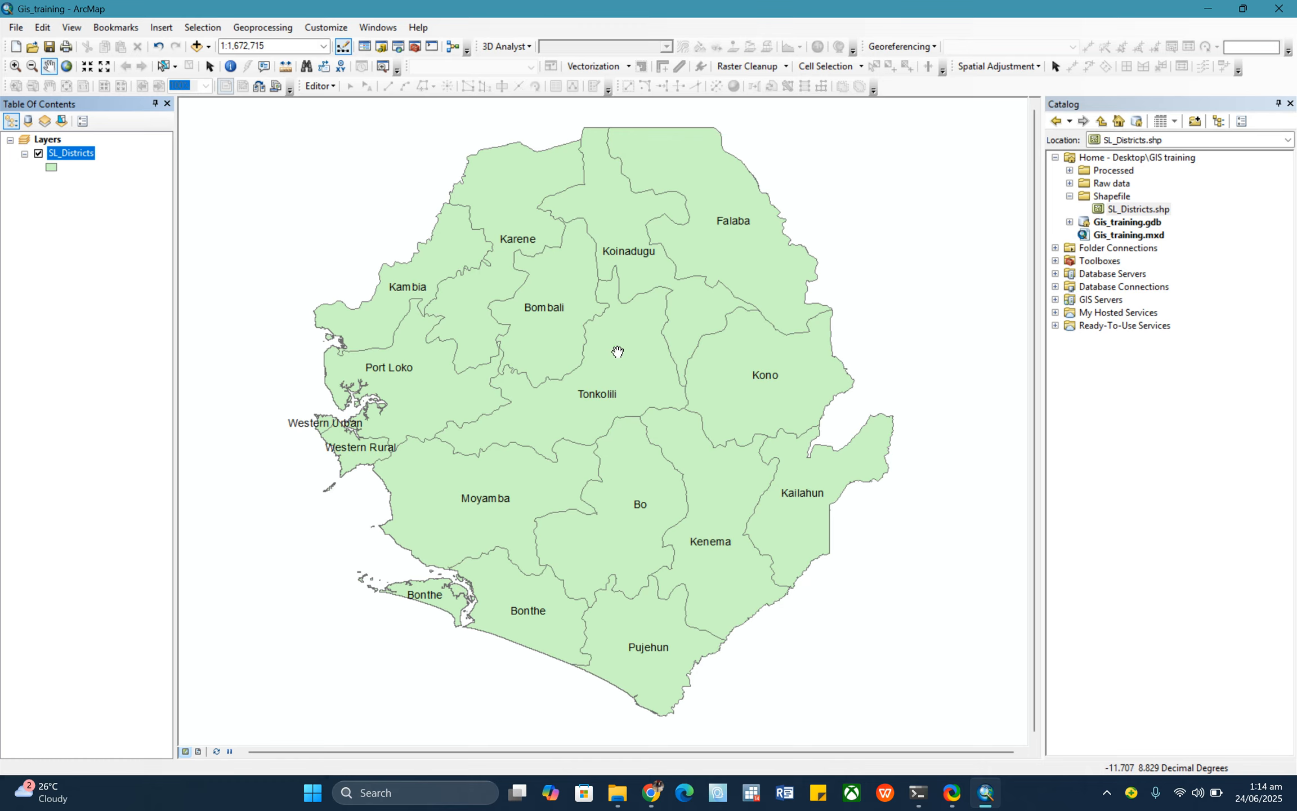
# Review the population, area, province and district records in the SL_Districts attribute table, and close the table.
pyautogui.rightClick(78, 162)
pyautogui.click(100, 205)
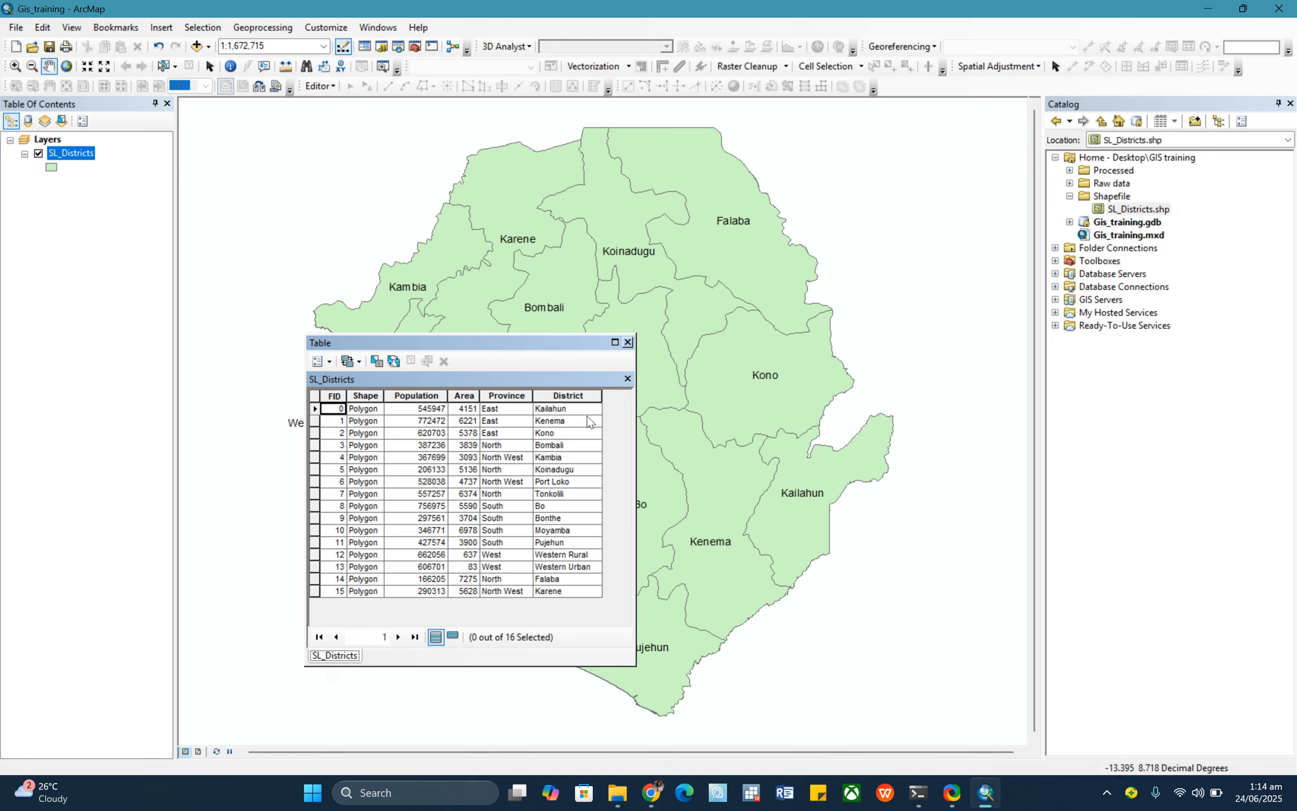
pyautogui.click(628, 341)
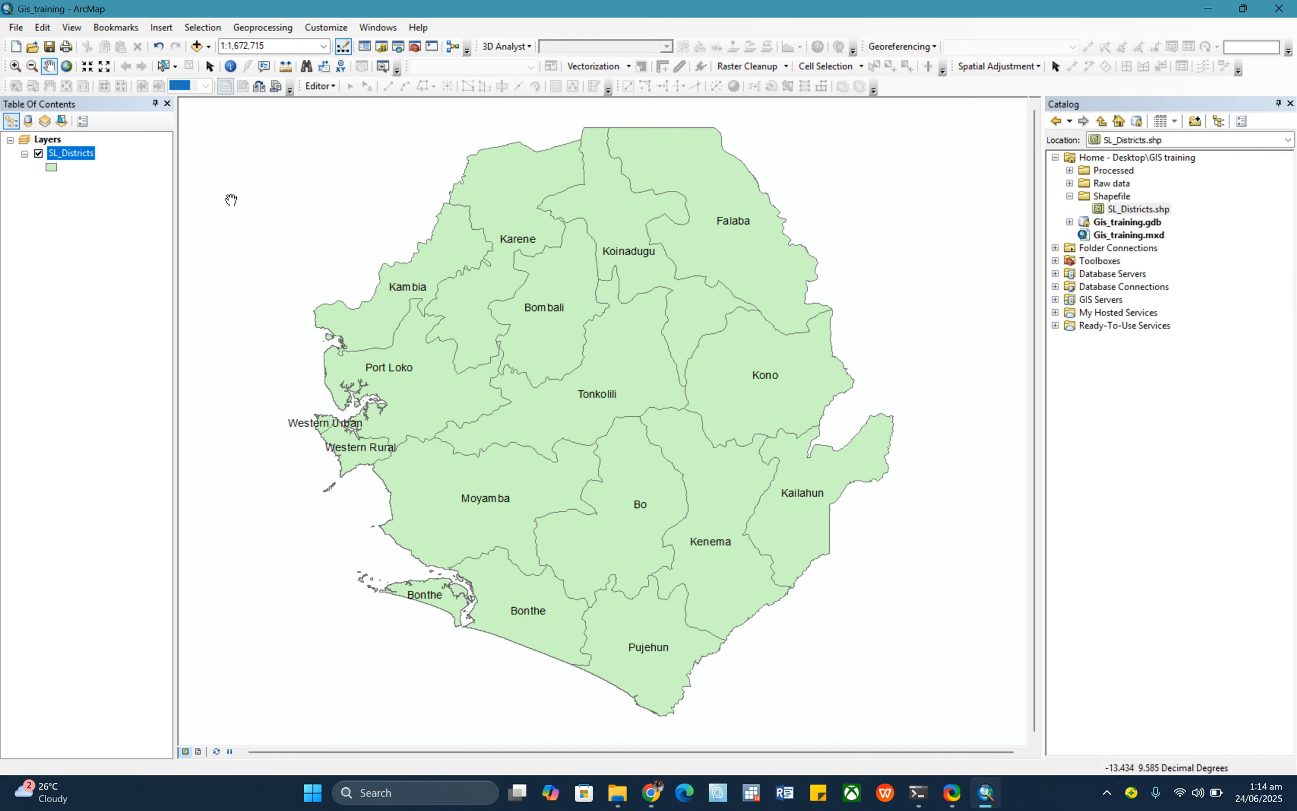
# Symbolize the SL_Districts layer by unique values of the Province field, adding all values and excluding the all-other-values class.
pyautogui.rightClick(77, 154)
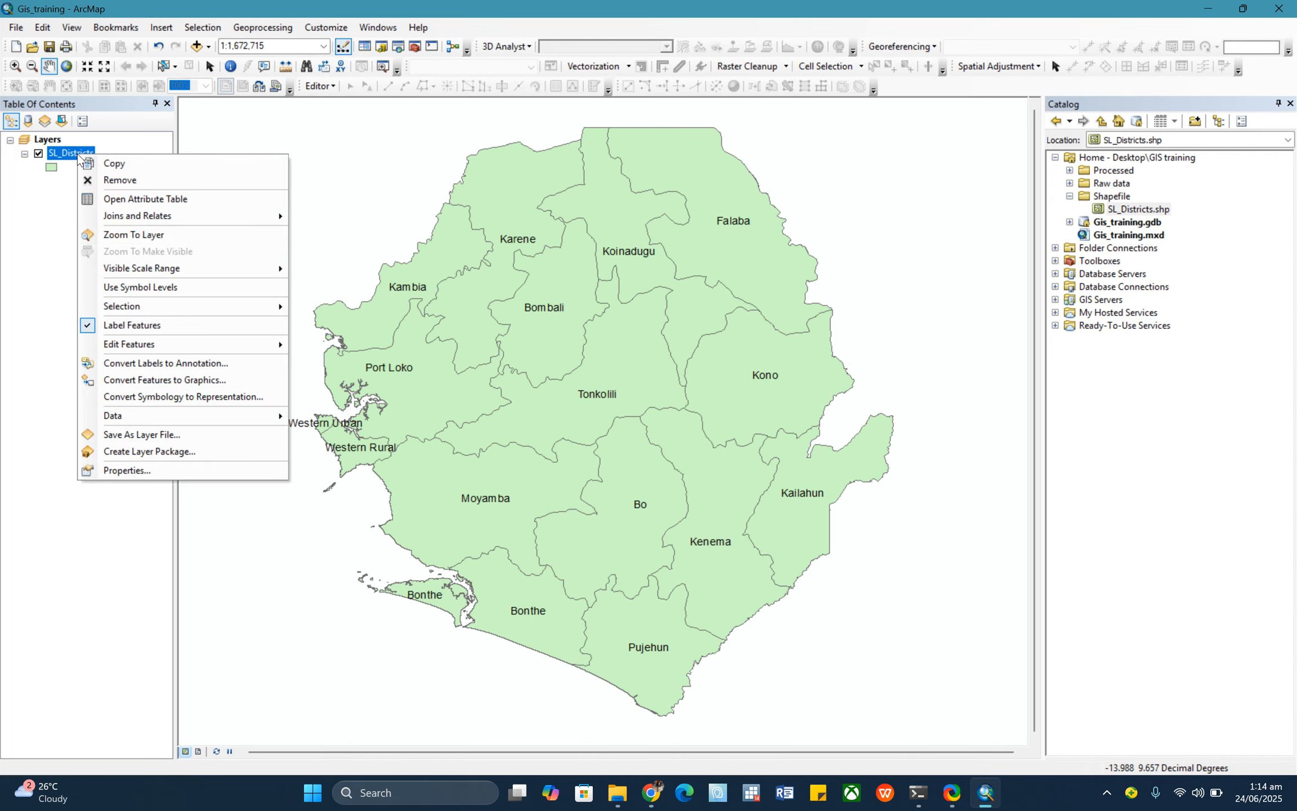
pyautogui.click(122, 471)
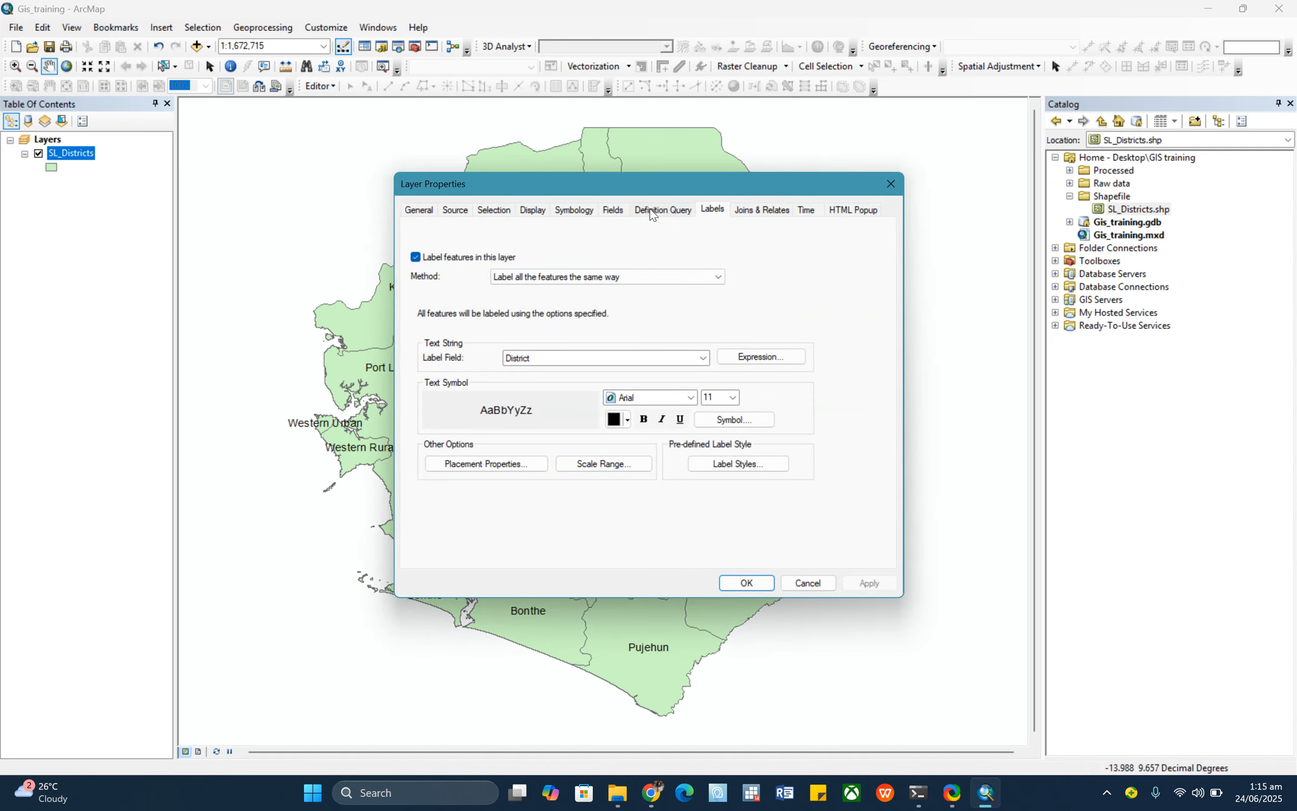
pyautogui.click(572, 213)
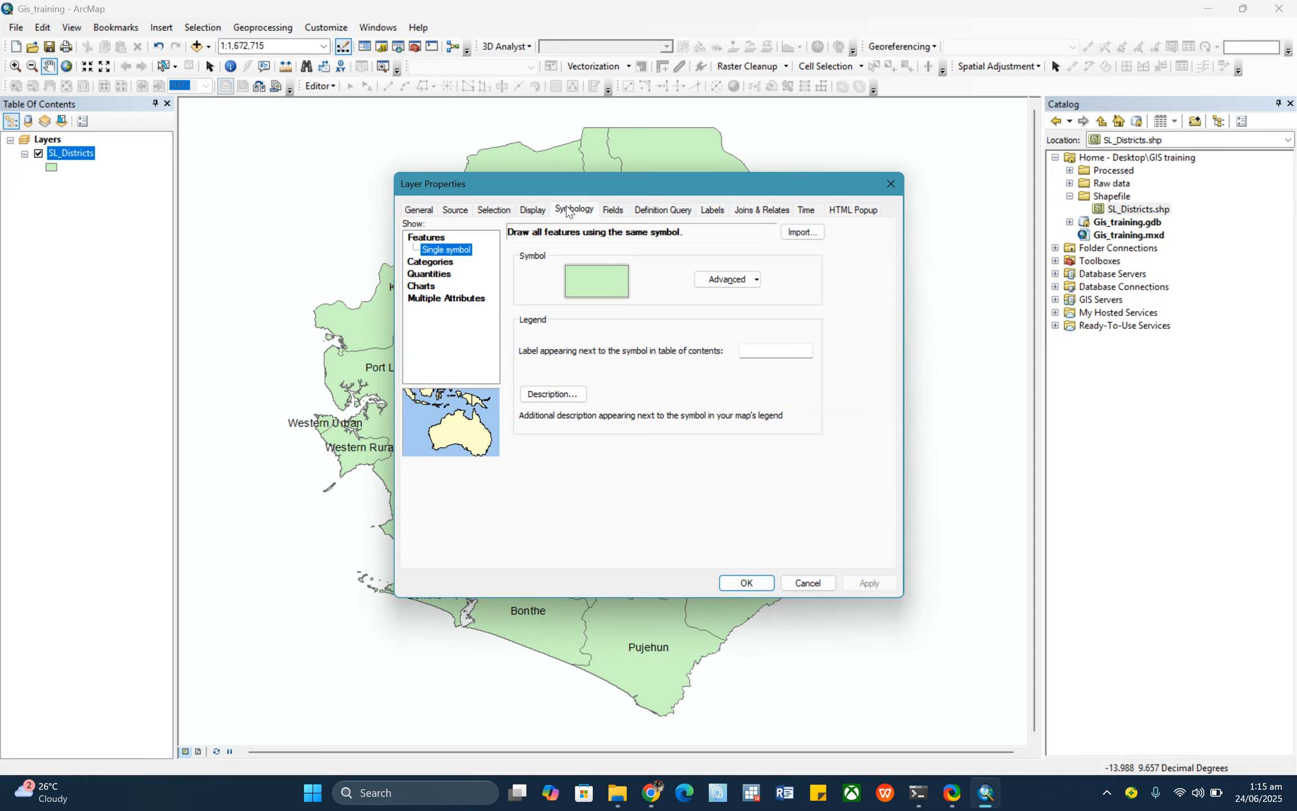
pyautogui.moveTo(549, 185); pyautogui.dragTo(589, 250)
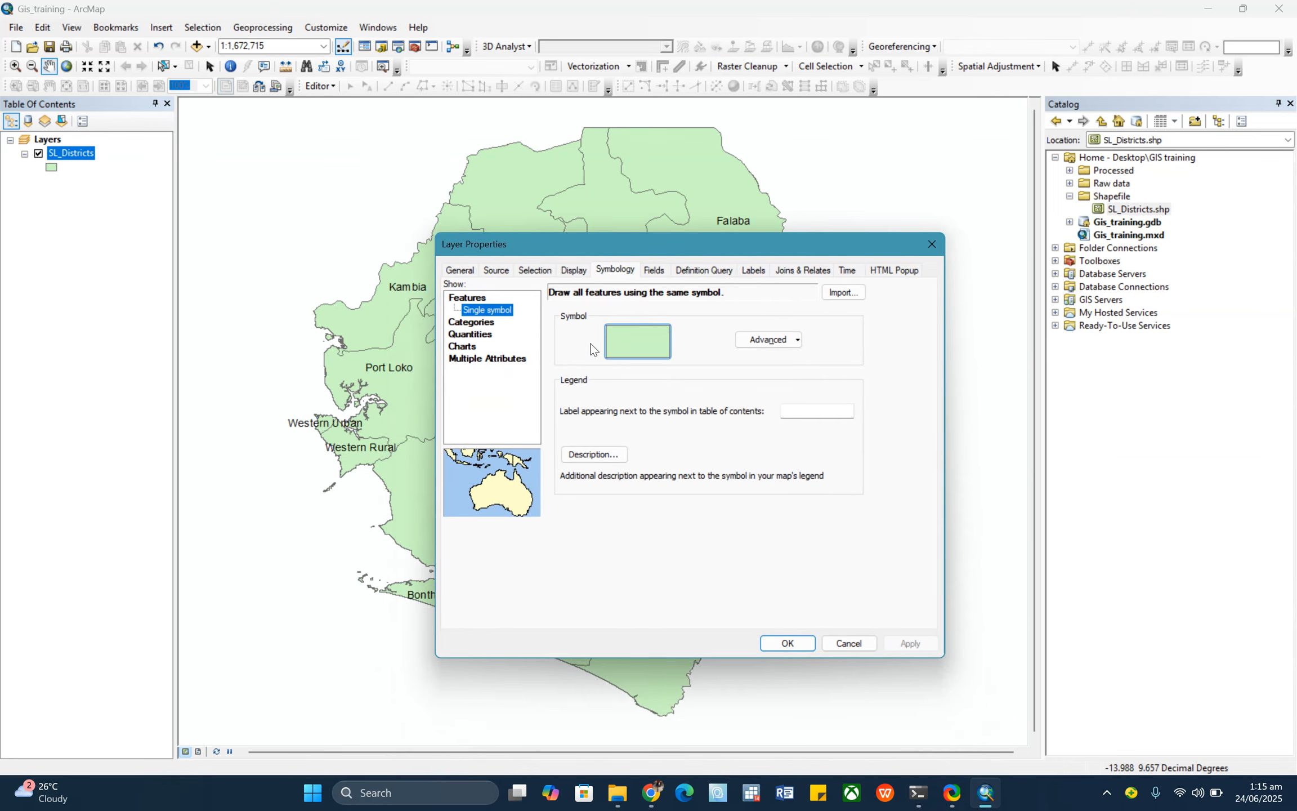
pyautogui.click(468, 323)
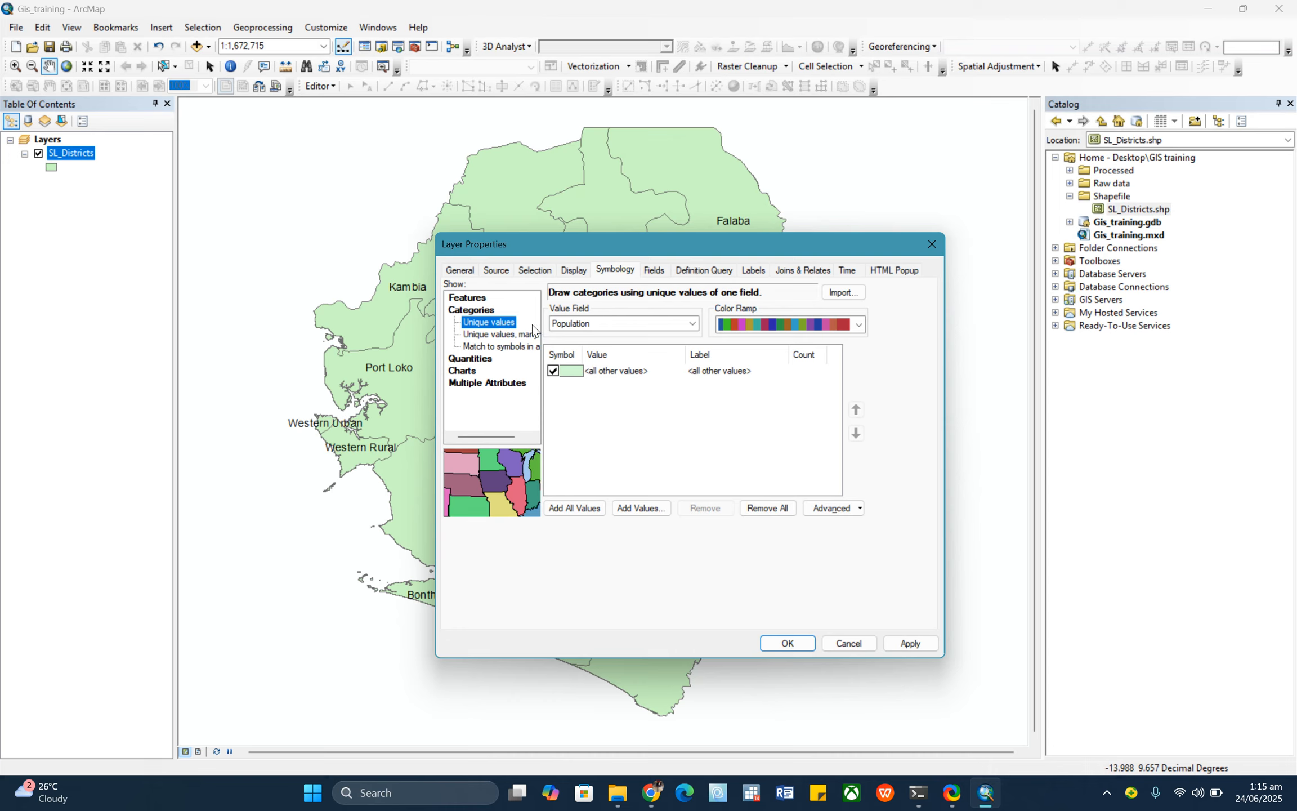
pyautogui.click(691, 324)
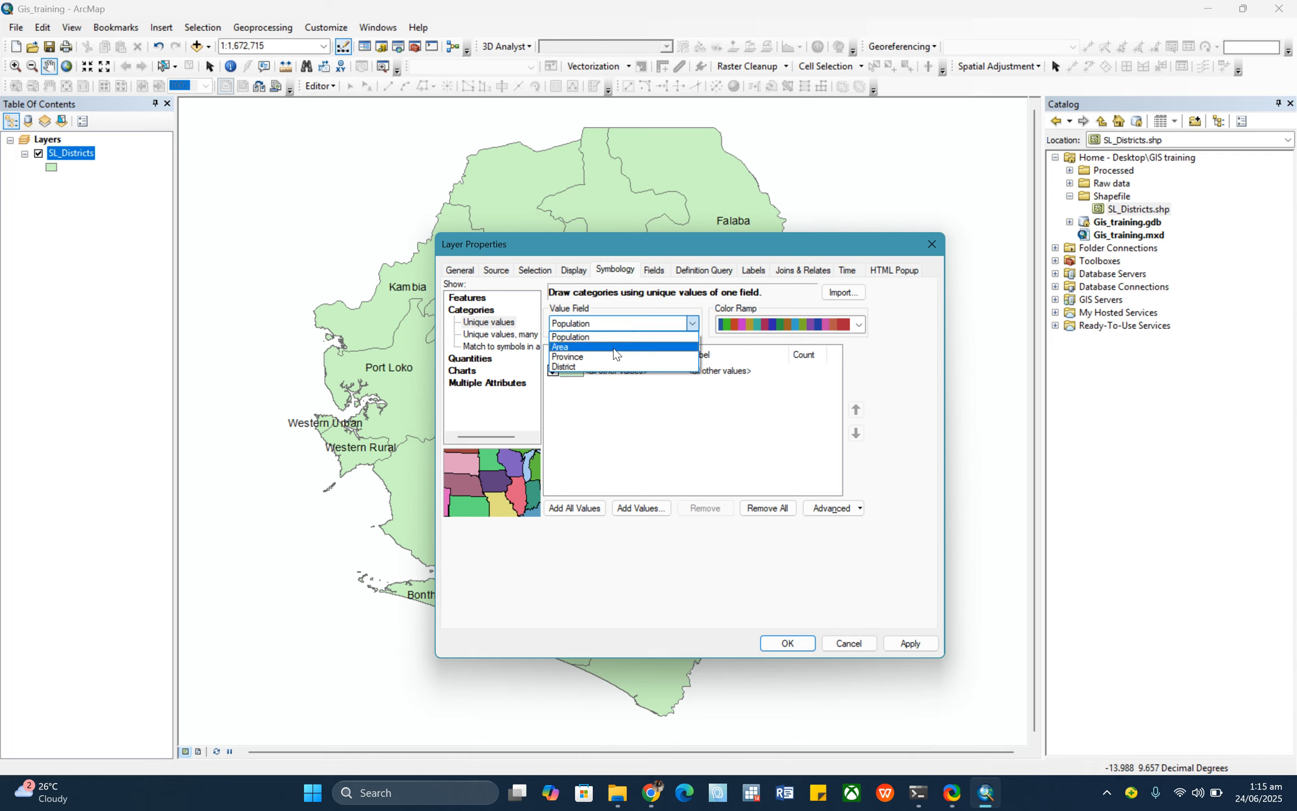
pyautogui.click(598, 357)
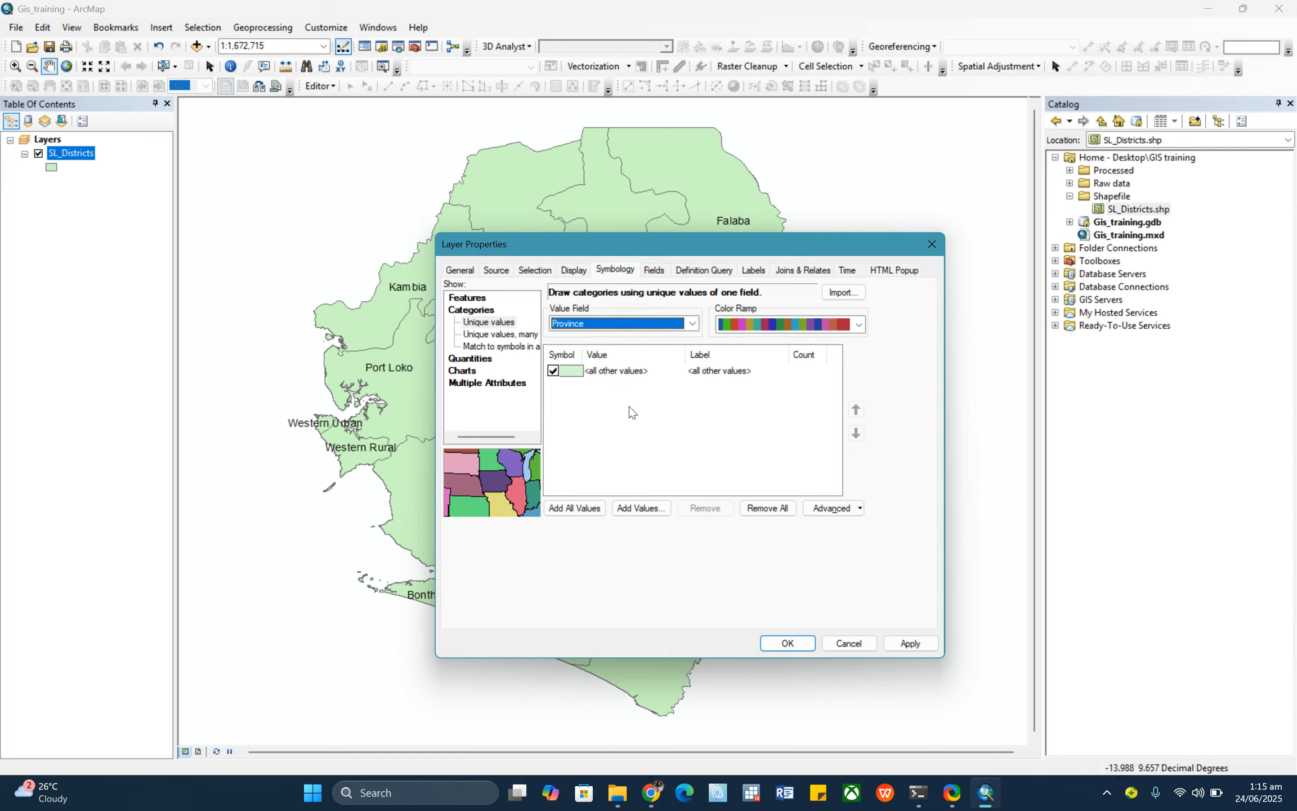
pyautogui.click(572, 510)
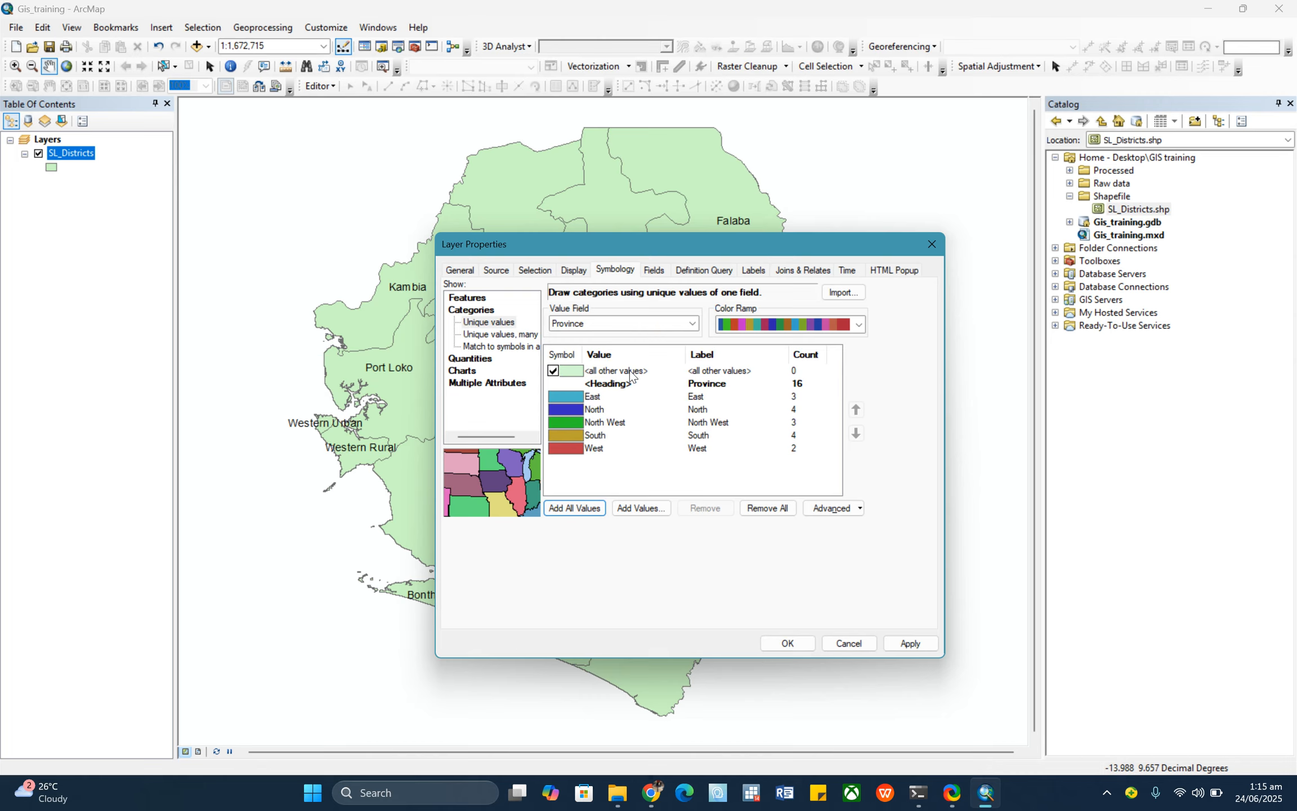
pyautogui.click(553, 371)
# Try a dark multicolour ramp and a green color ramp on the province categories.
pyautogui.scroll(-2, 859, 326)
pyautogui.click(859, 324)
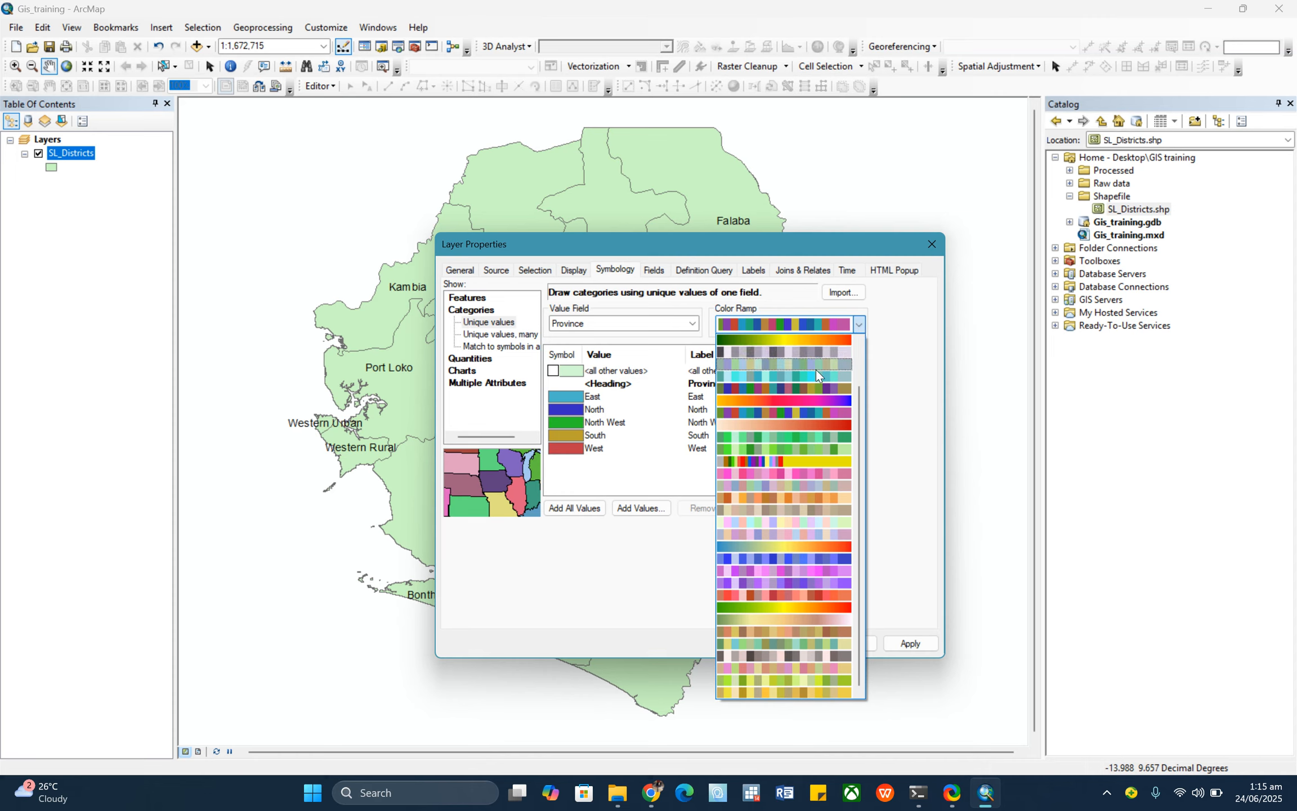
pyautogui.click(802, 382)
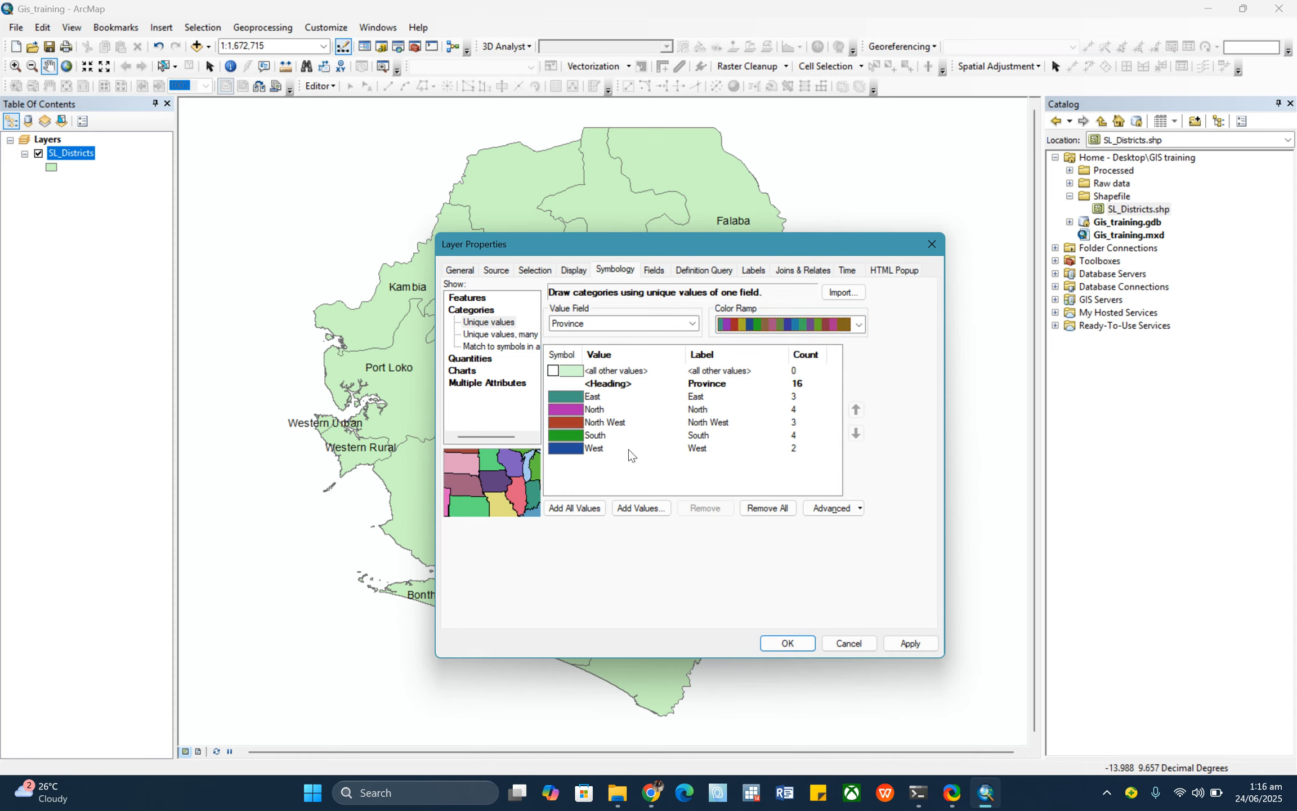
pyautogui.scroll(-1, 832, 320)
pyautogui.click(858, 325)
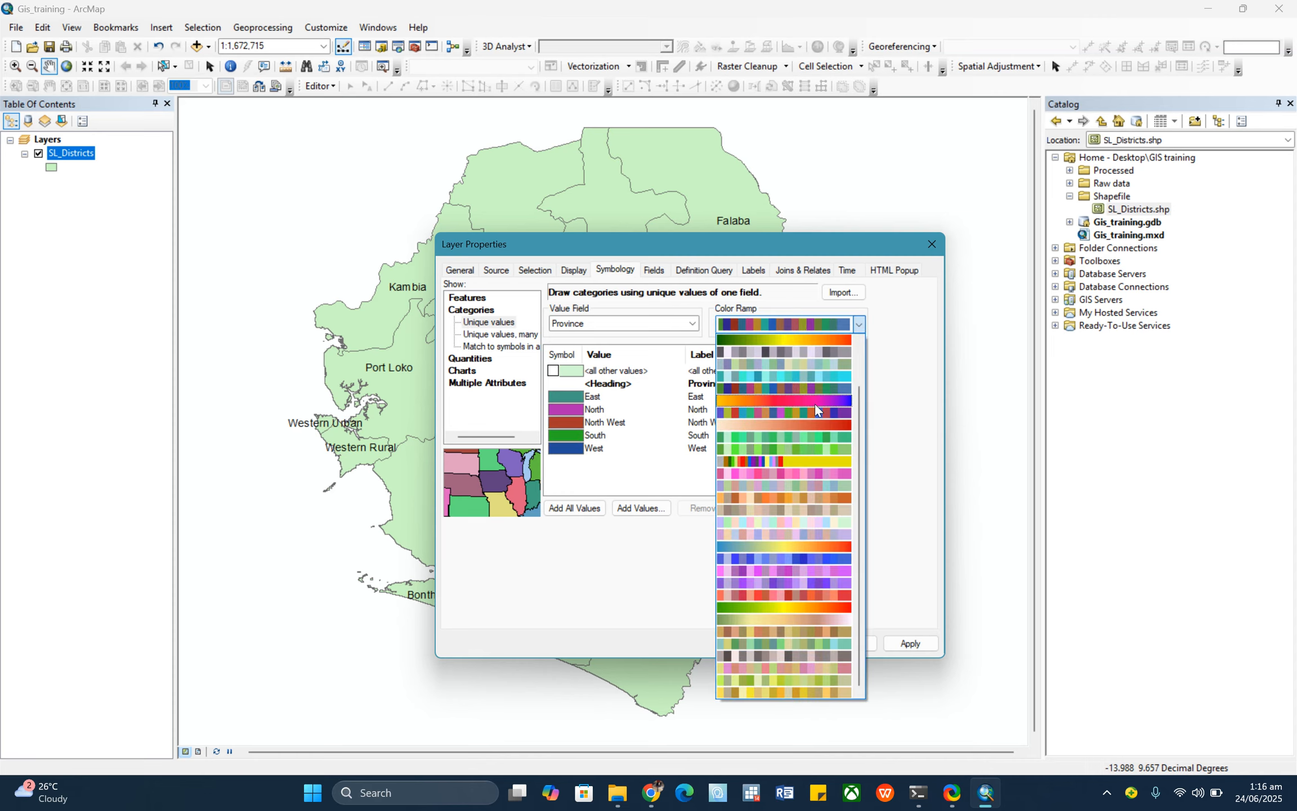
pyautogui.click(792, 449)
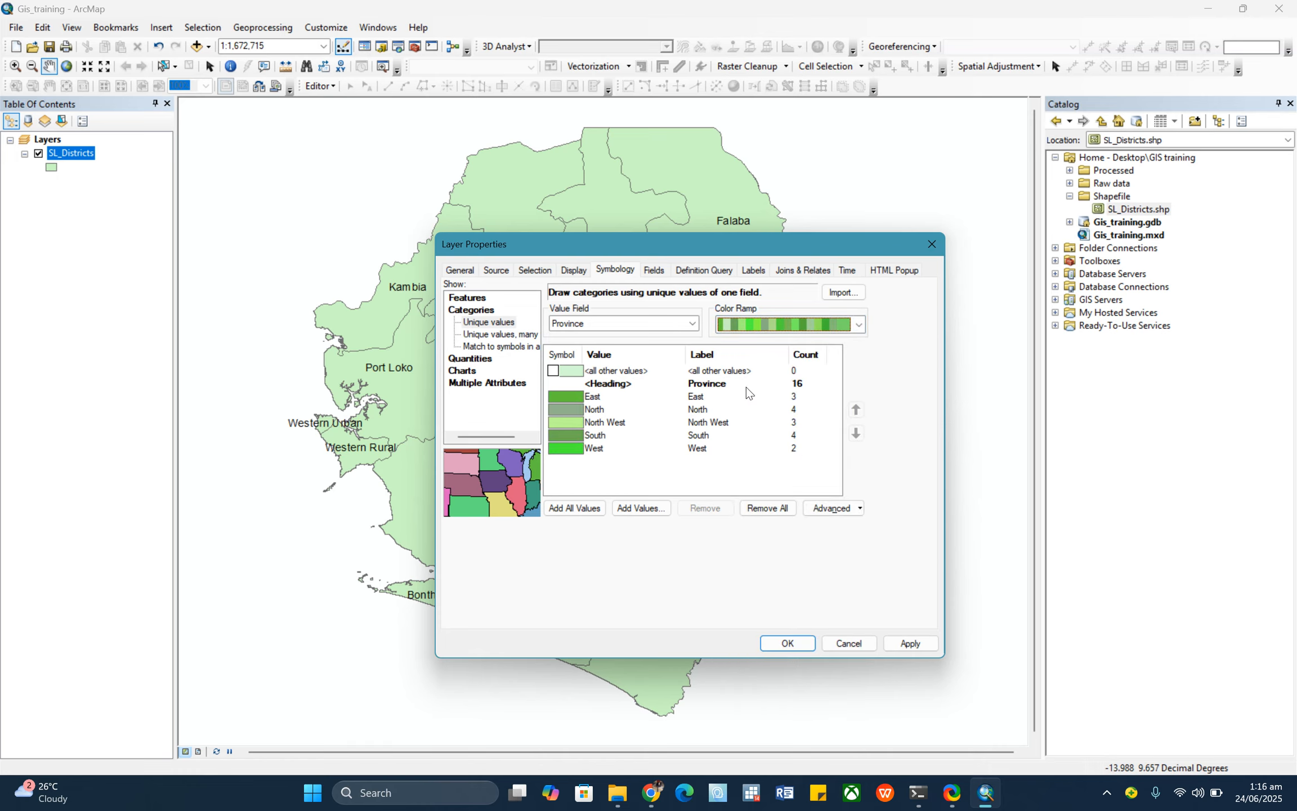
# Choose the dark multicolour color ramp for the province categories and apply the symbology to the map.
pyautogui.click(858, 325)
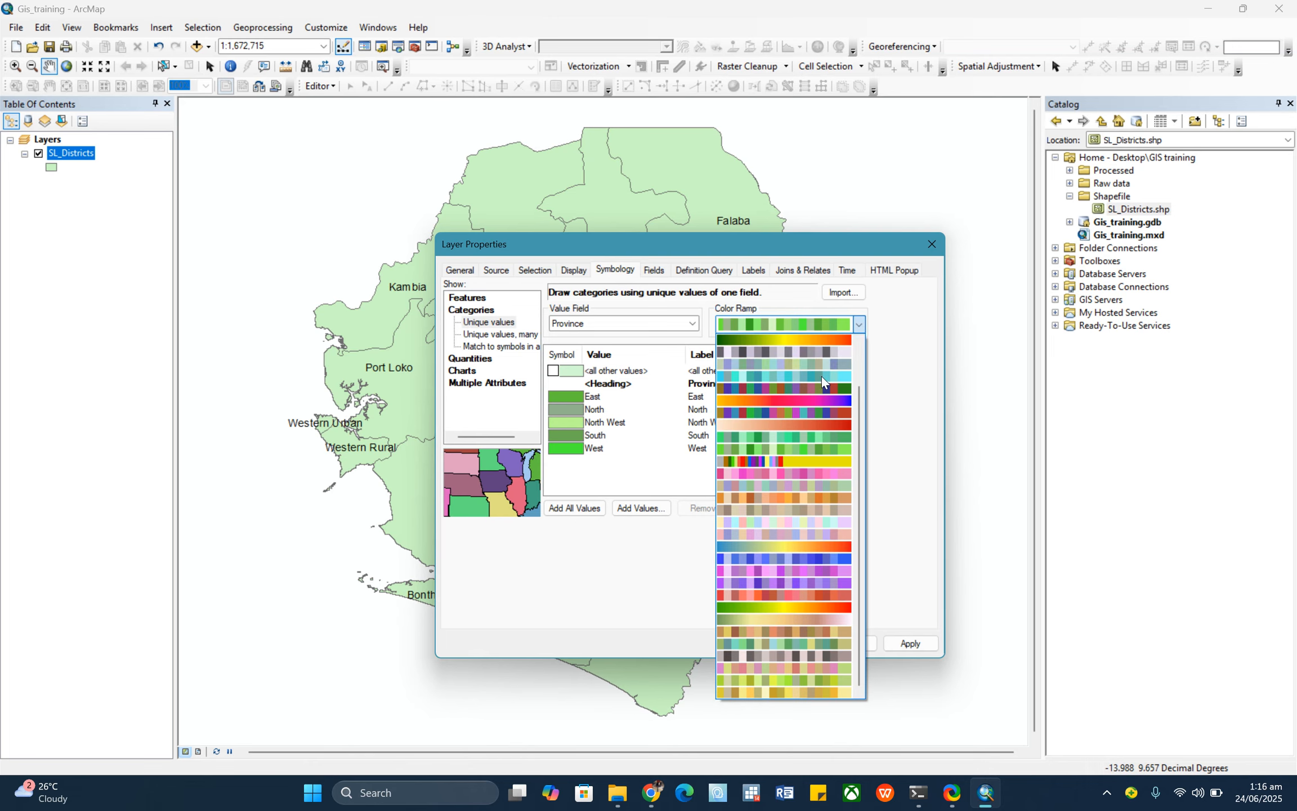
pyautogui.click(818, 383)
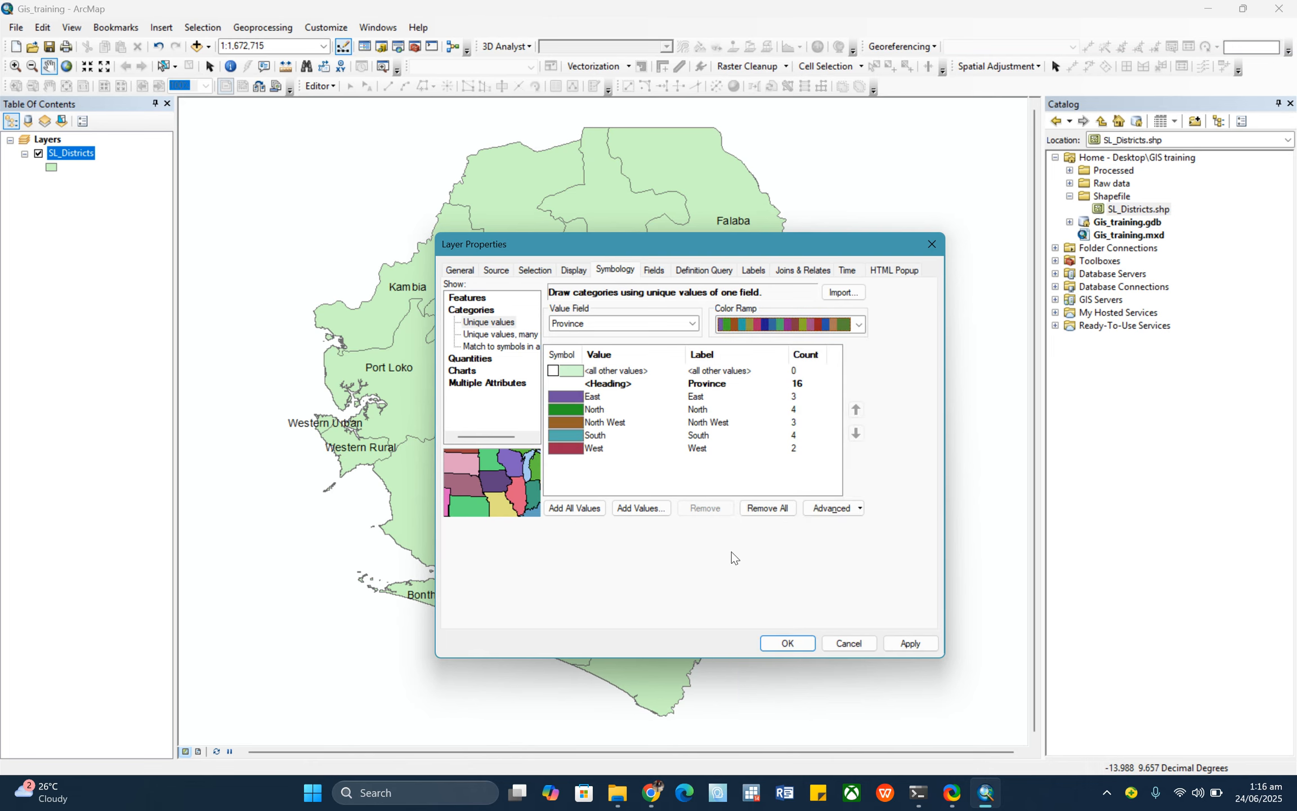
pyautogui.click(776, 643)
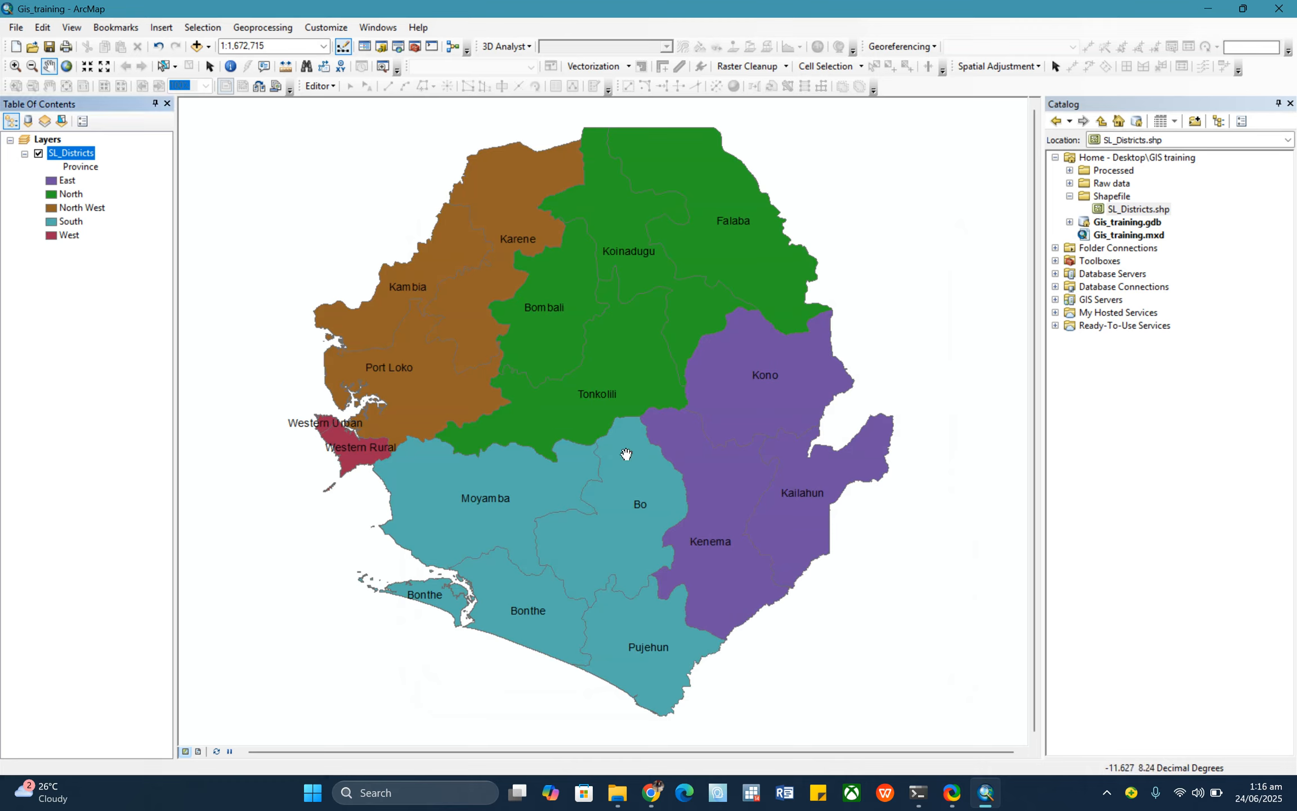
# Compare the South, North West and North legend entries with their areas on the map.
pyautogui.click(55, 223)
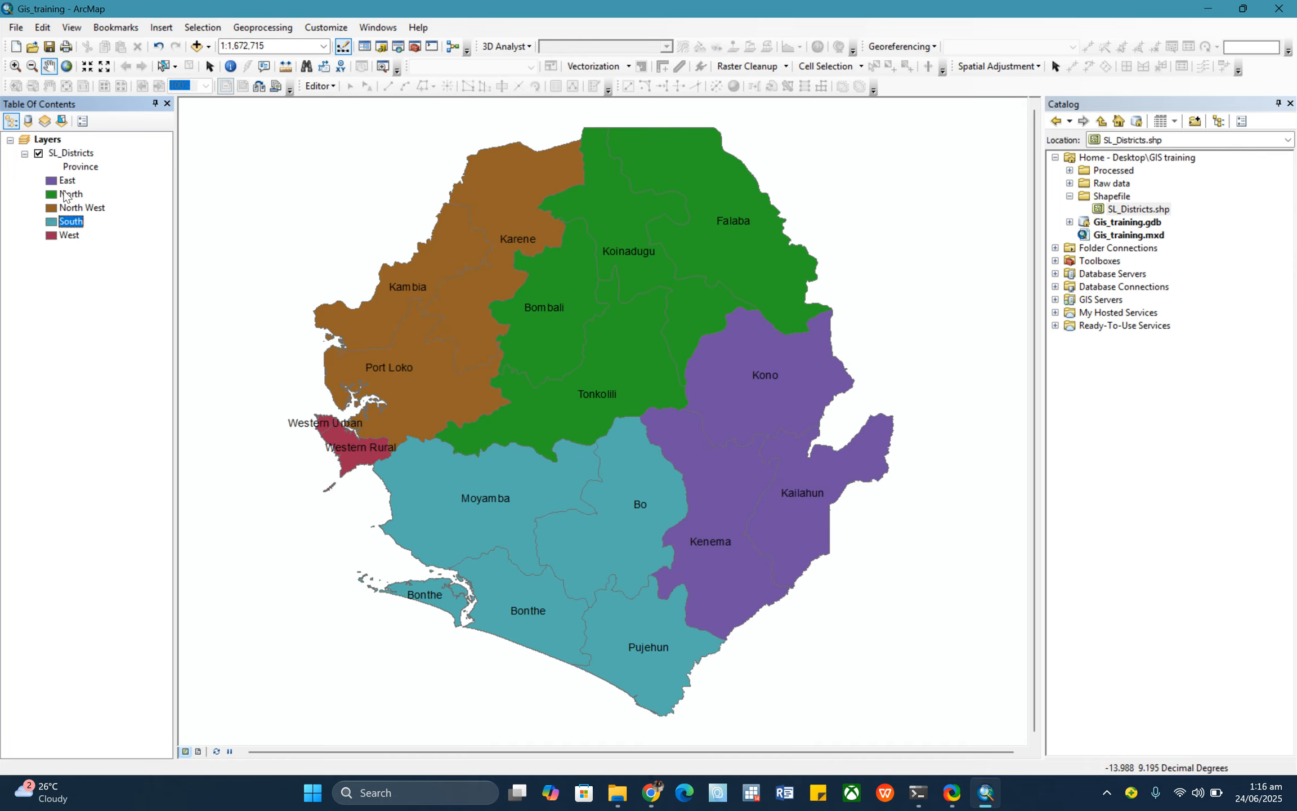
pyautogui.click(67, 209)
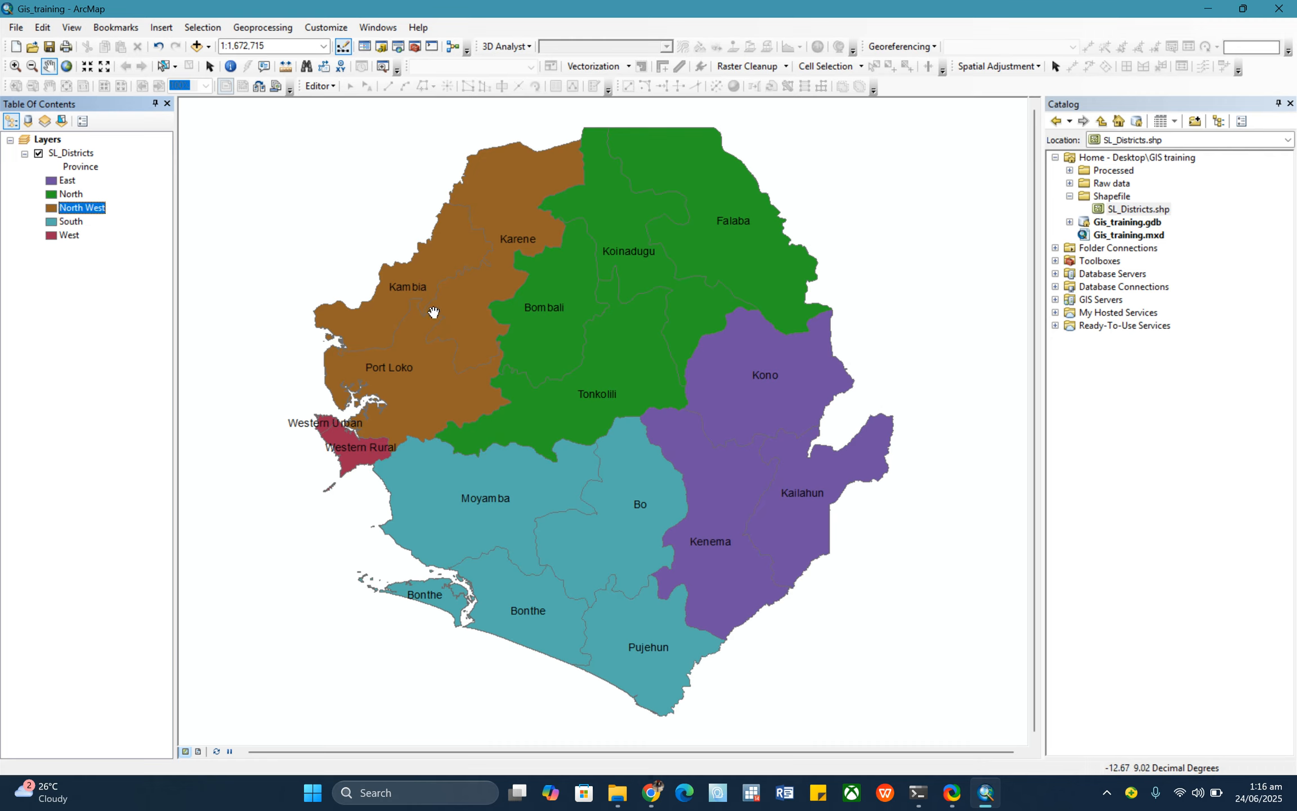
pyautogui.click(63, 194)
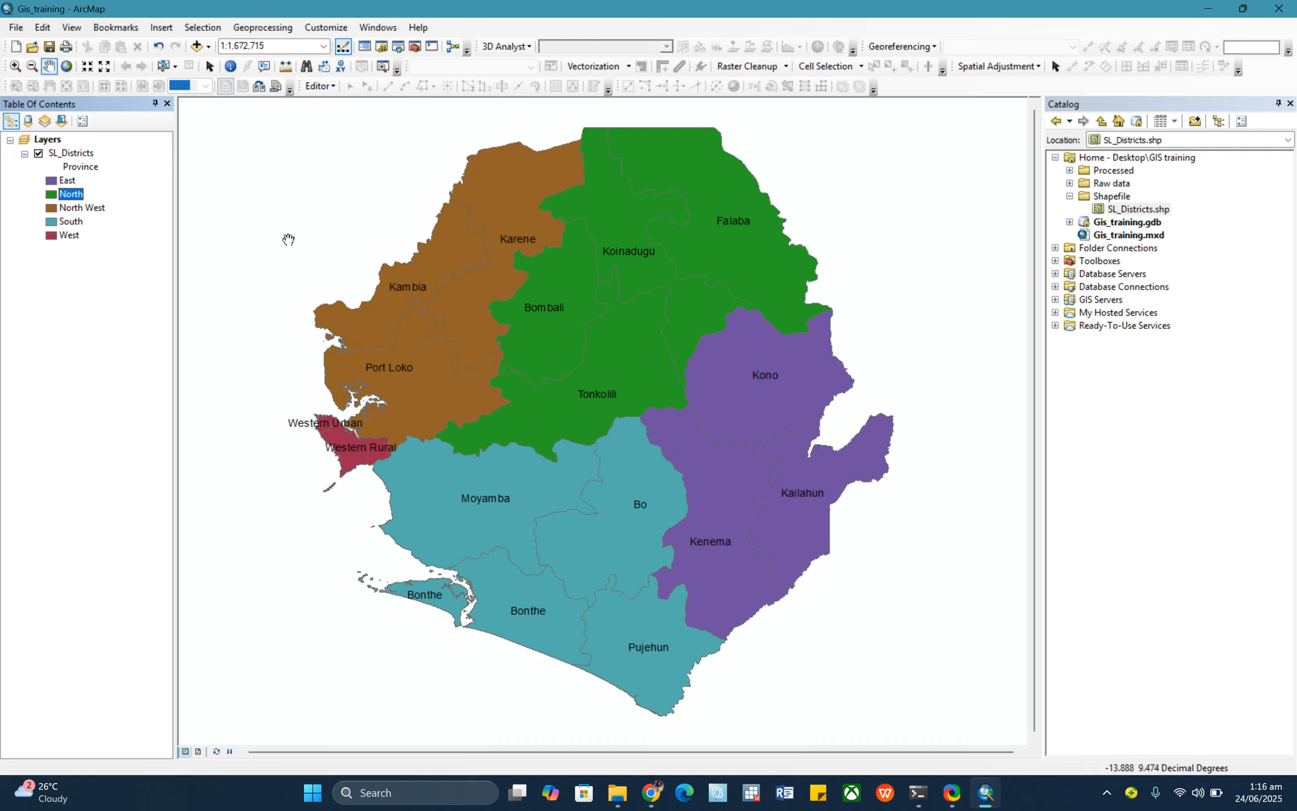
pyautogui.doubleClick(50, 180)
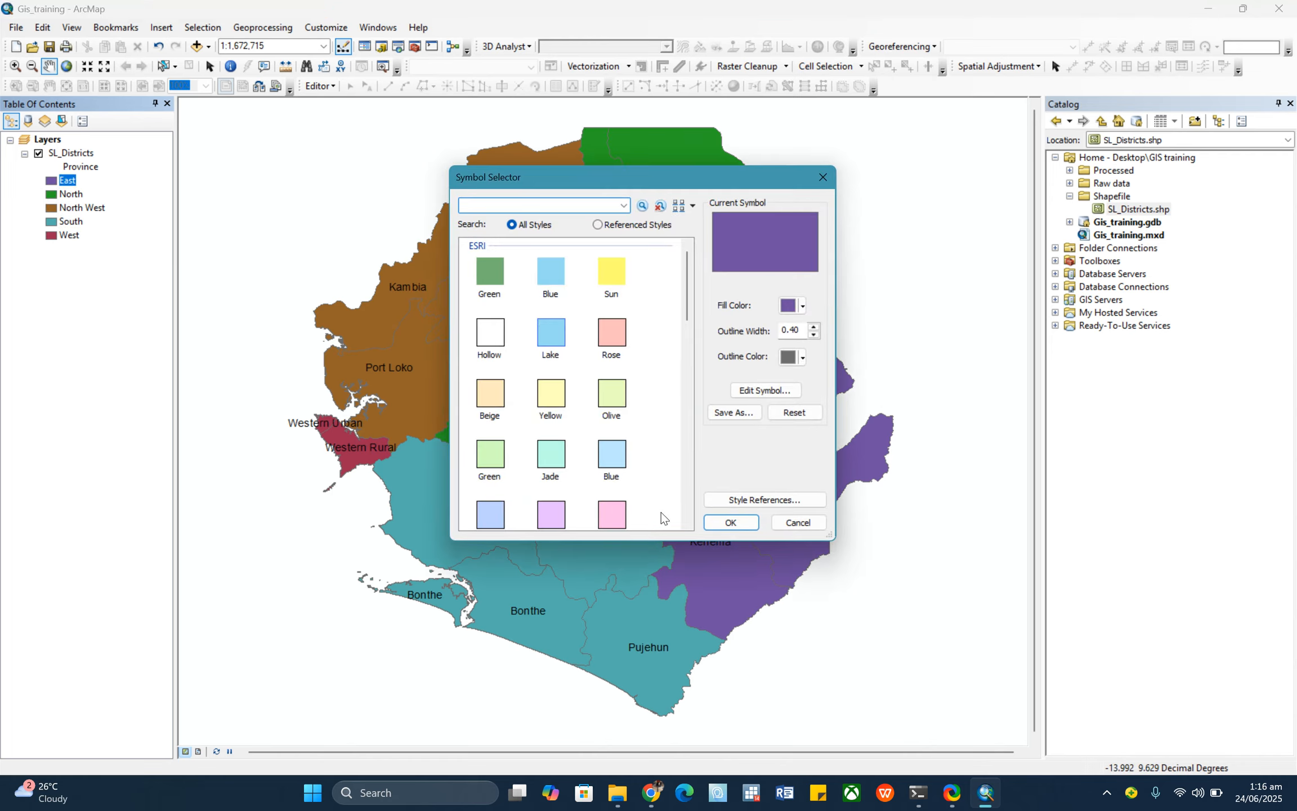
pyautogui.click(797, 521)
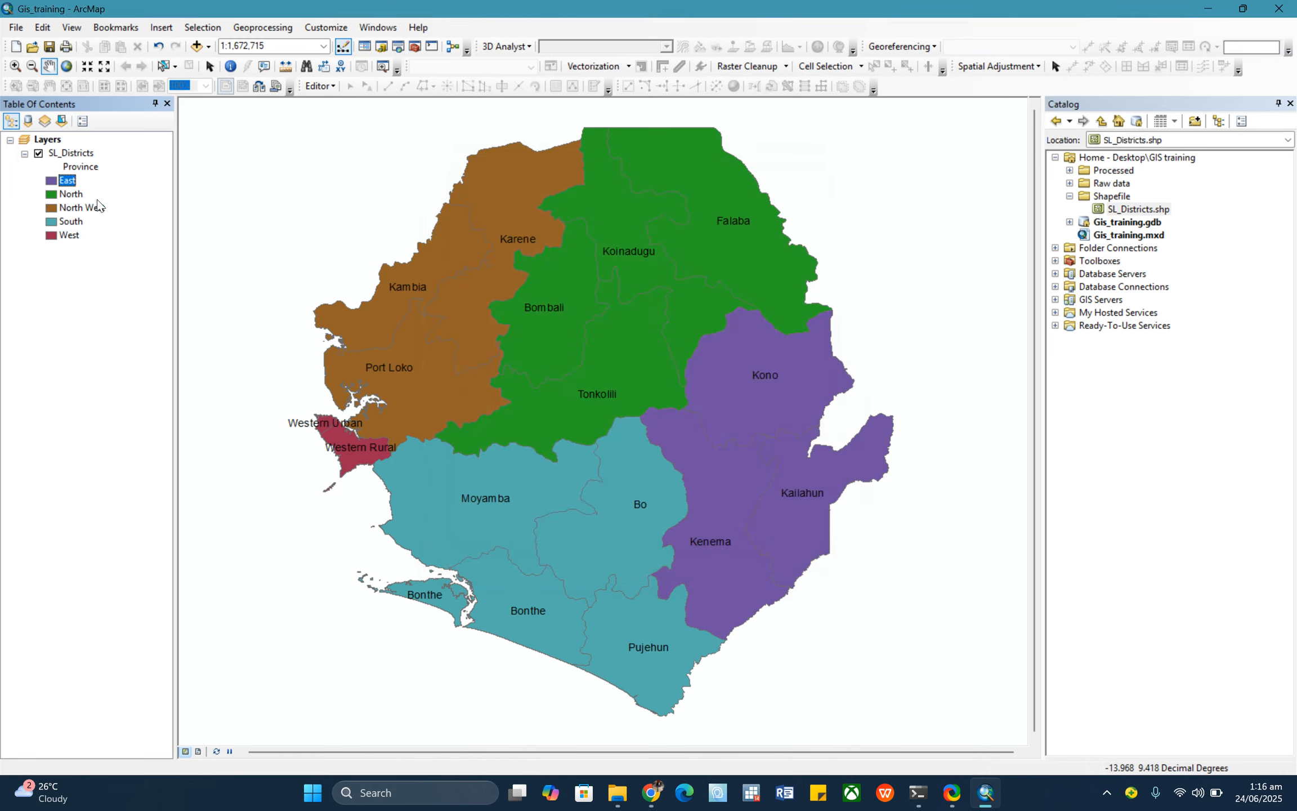
pyautogui.doubleClick(50, 181)
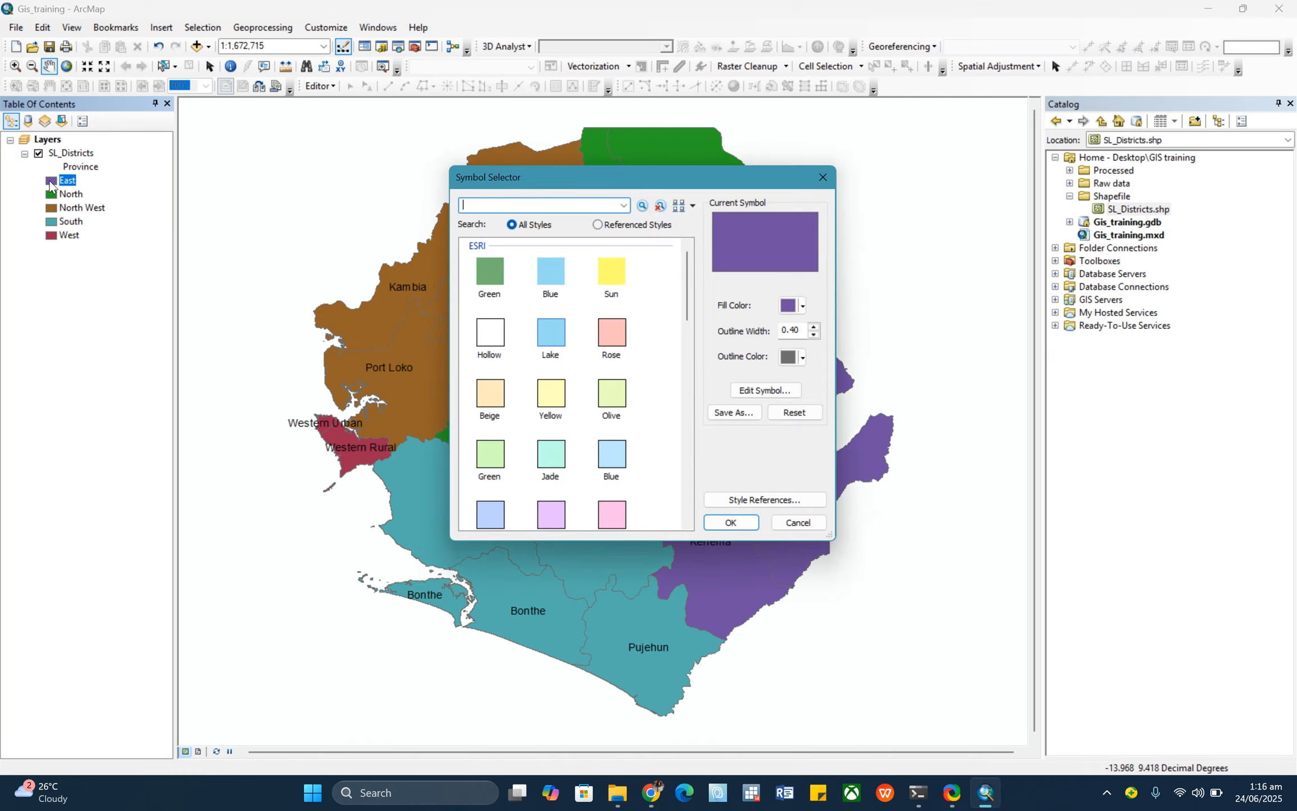
pyautogui.click(822, 179)
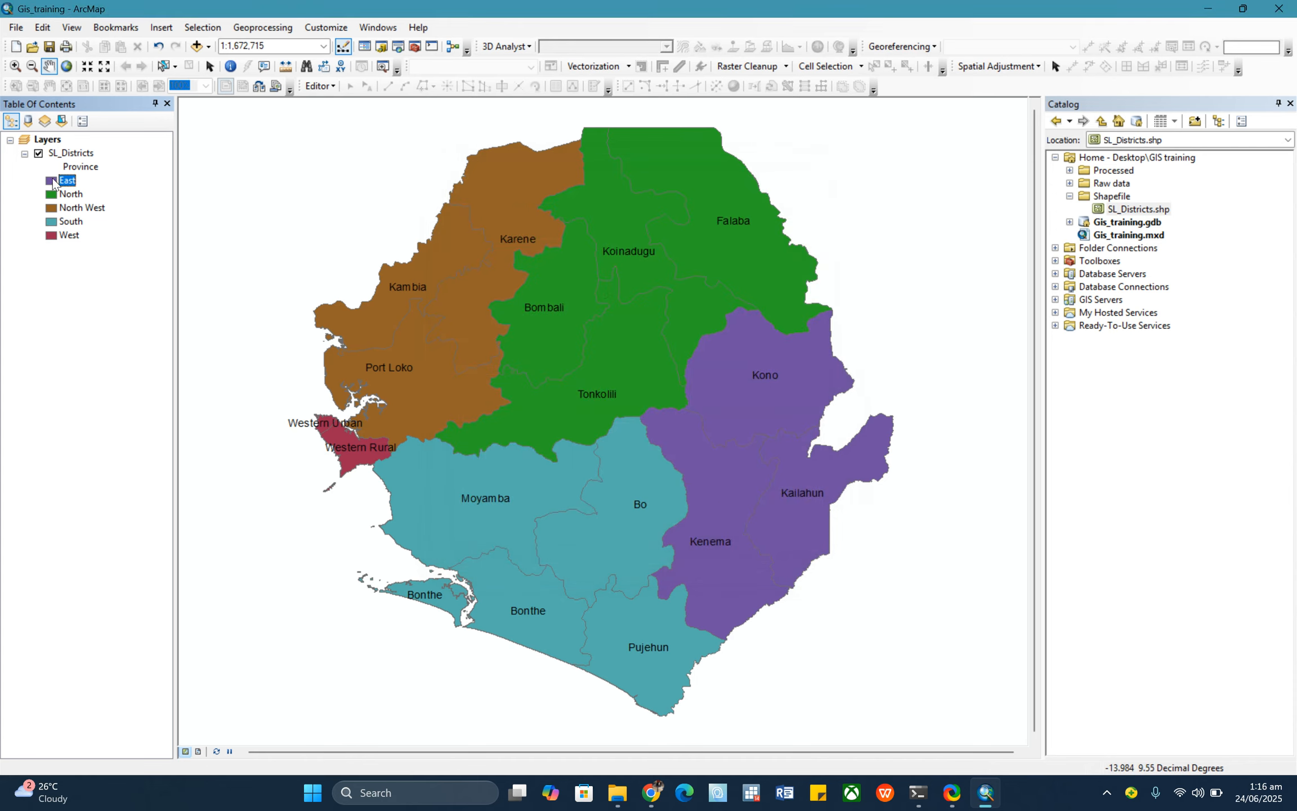
# Recolor the East province category pale beige and the North province category light blue.
pyautogui.rightClick(51, 181)
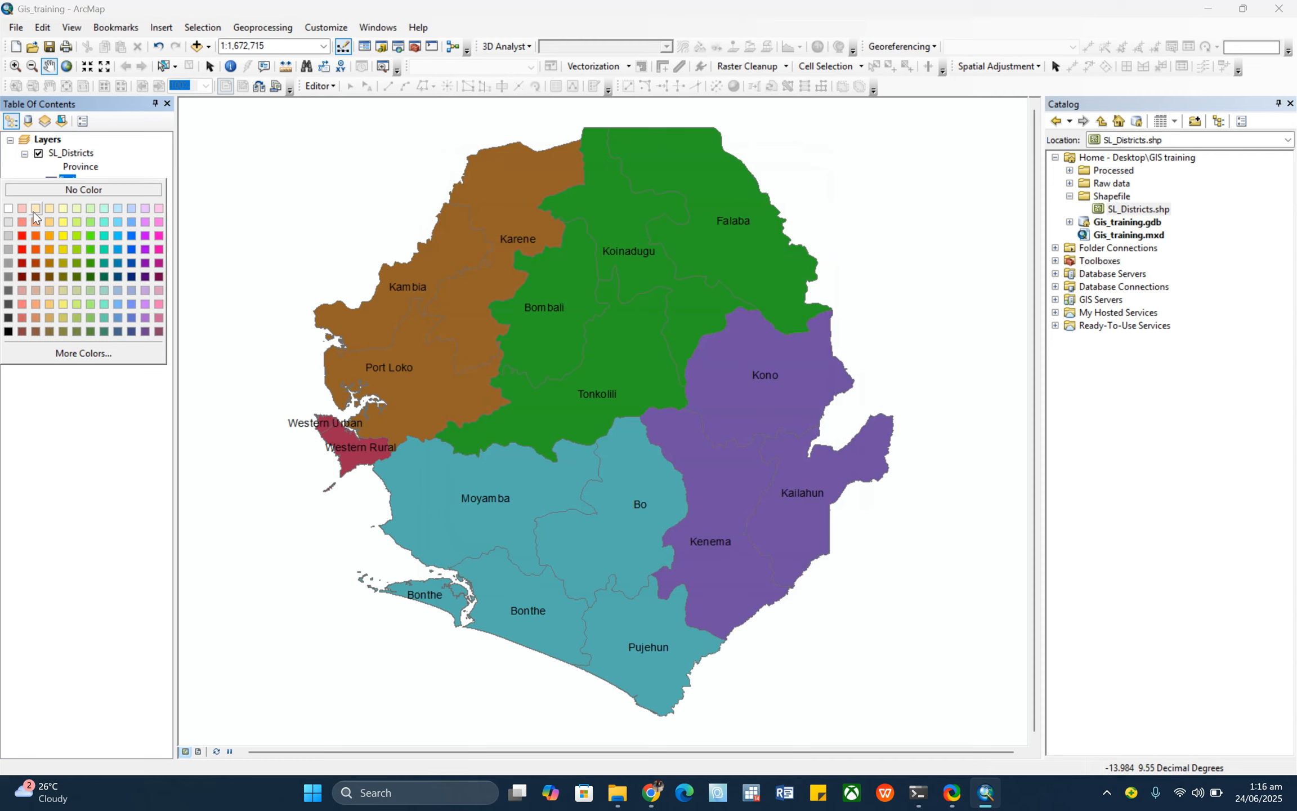
pyautogui.click(33, 212)
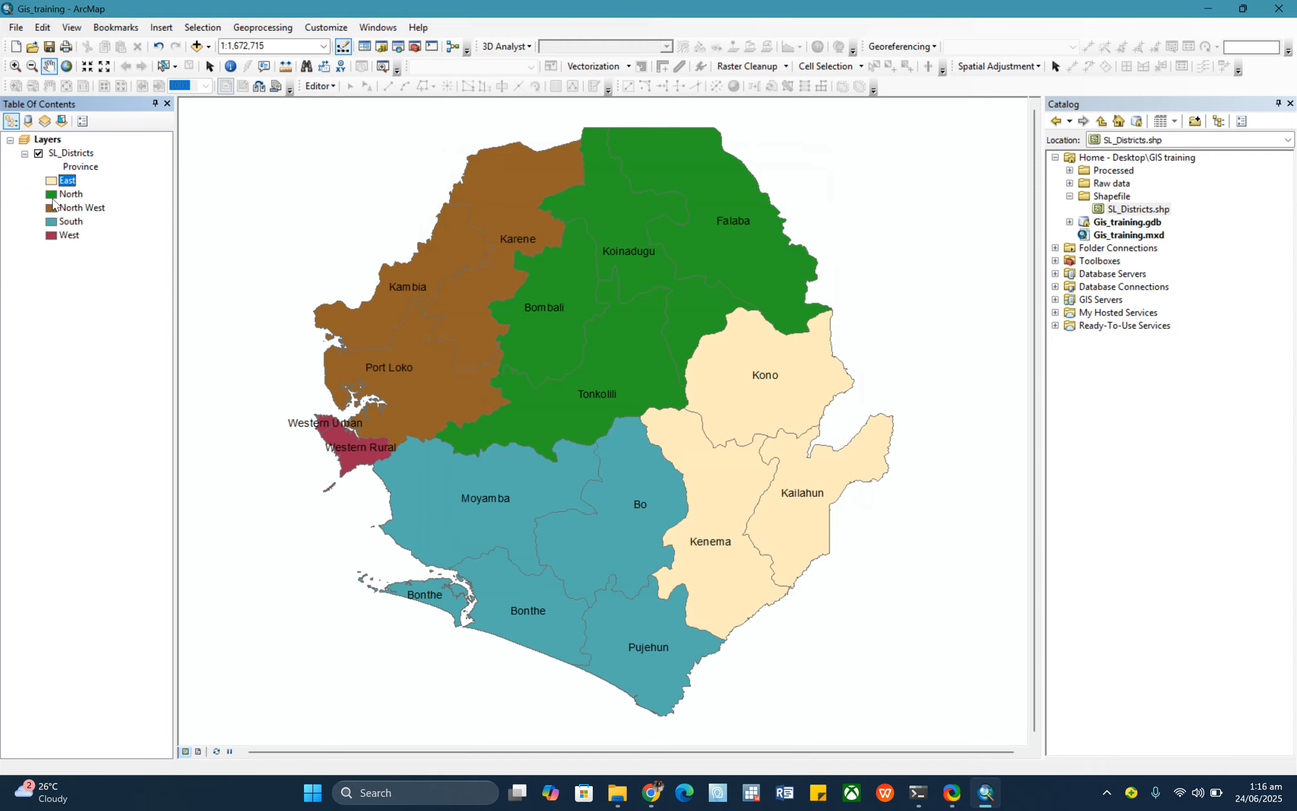
pyautogui.rightClick(53, 195)
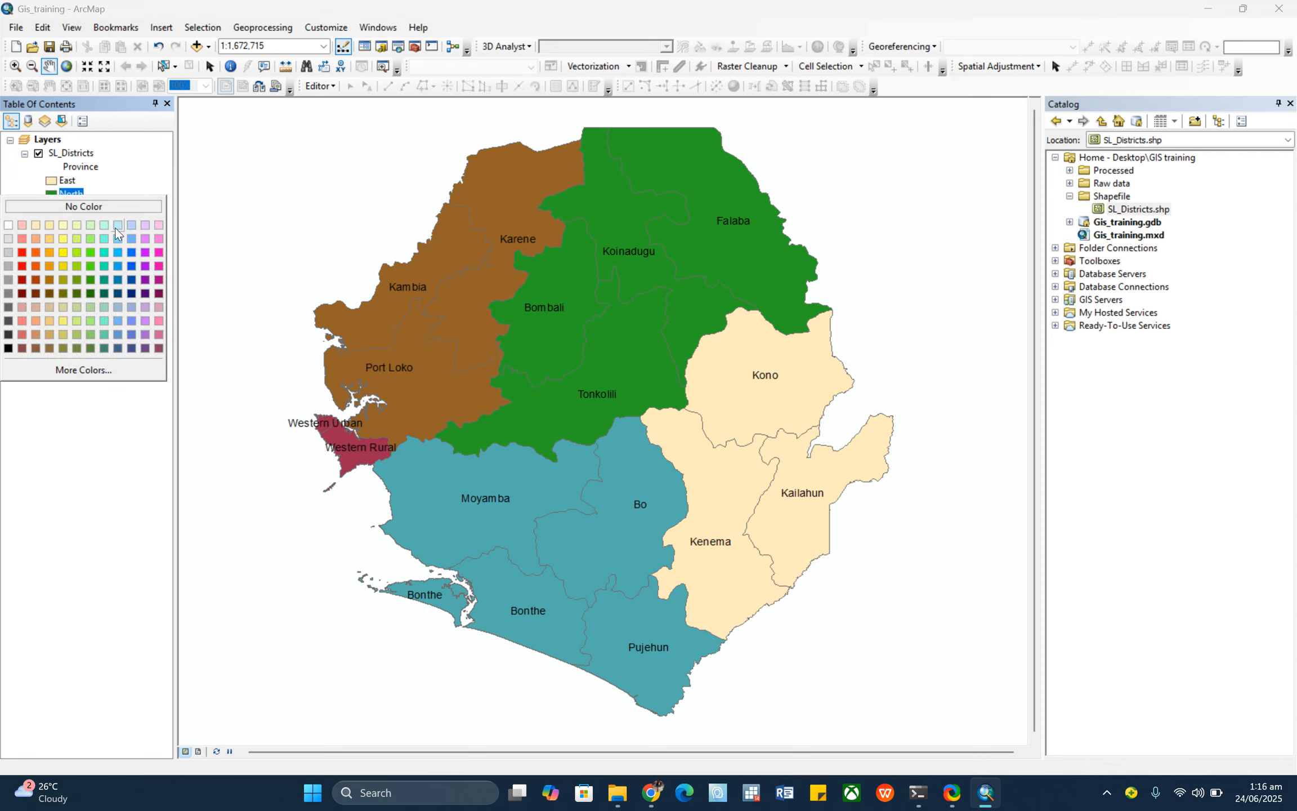
pyautogui.click(133, 238)
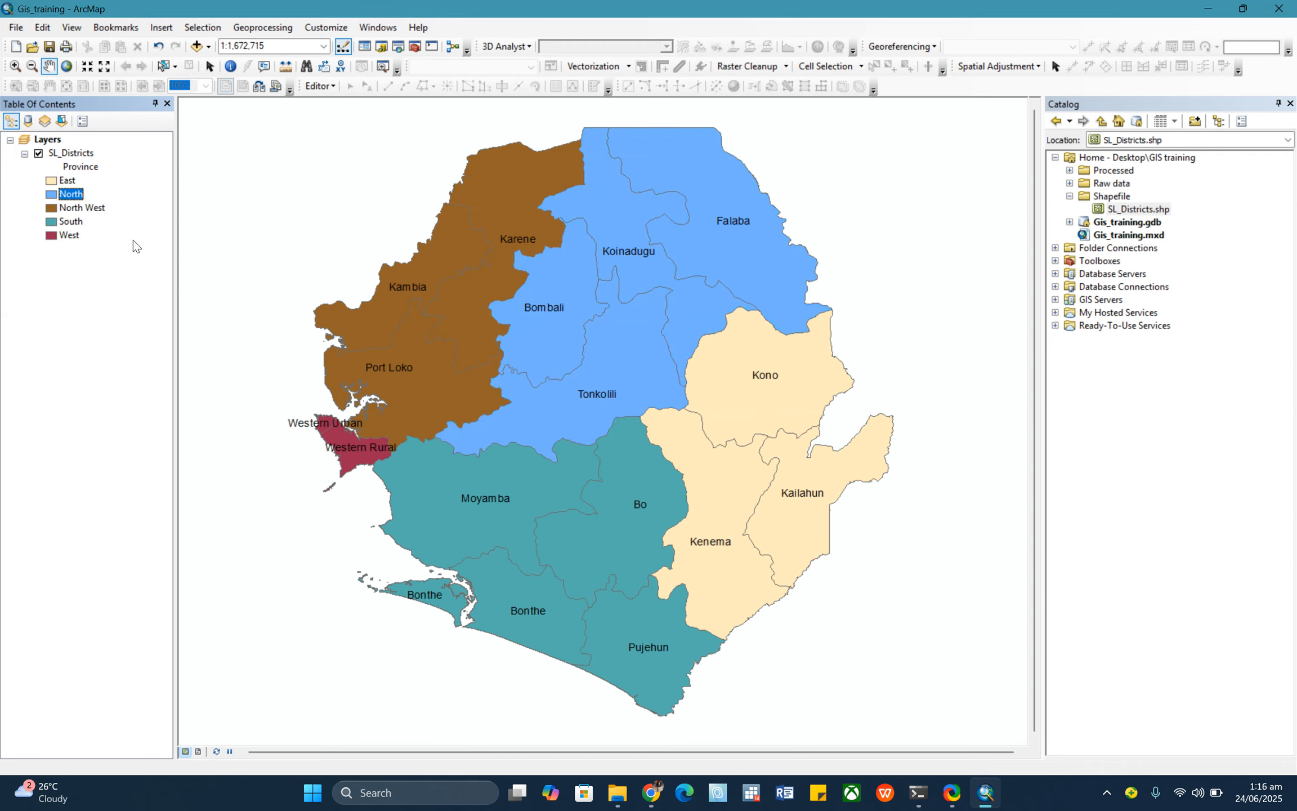
# Recolor the North West province category light orange and the West province category light grey.
pyautogui.doubleClick(51, 212)
pyautogui.click(818, 174)
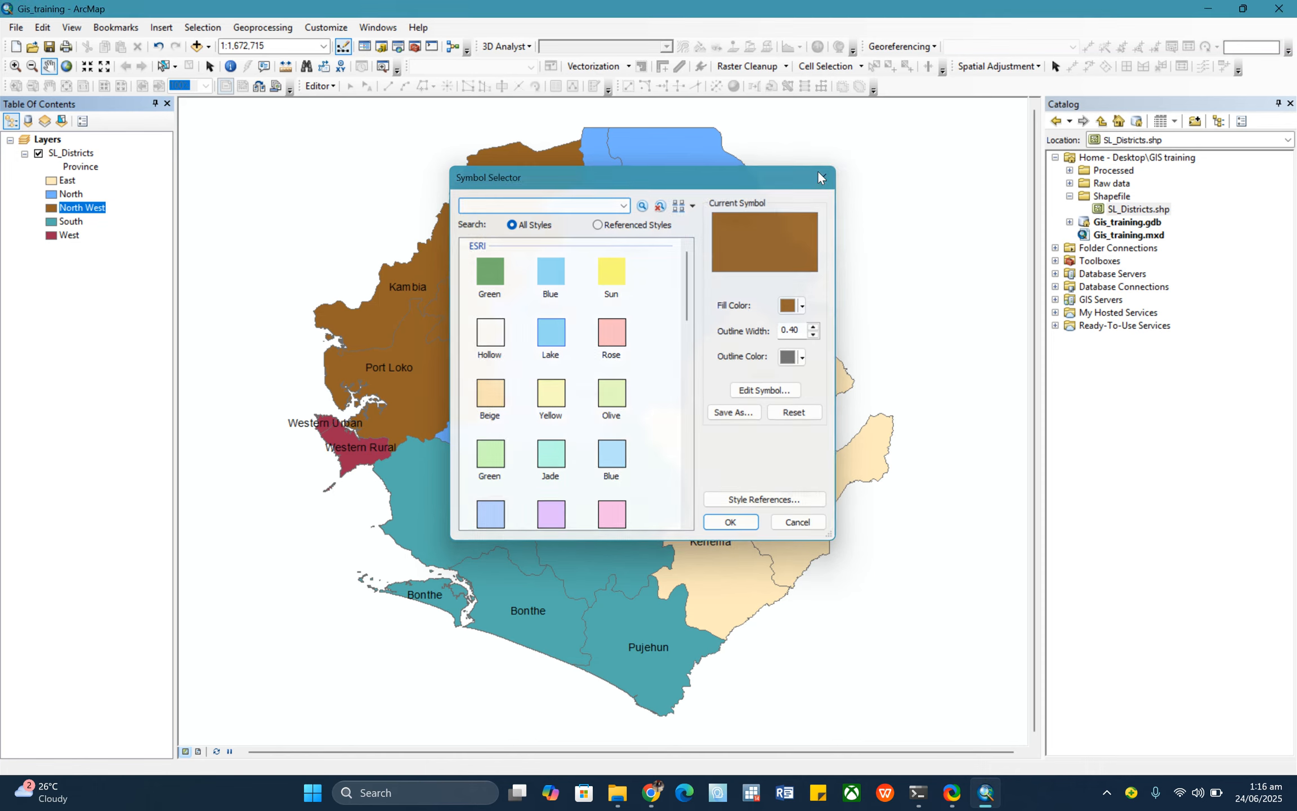
pyautogui.rightClick(50, 212)
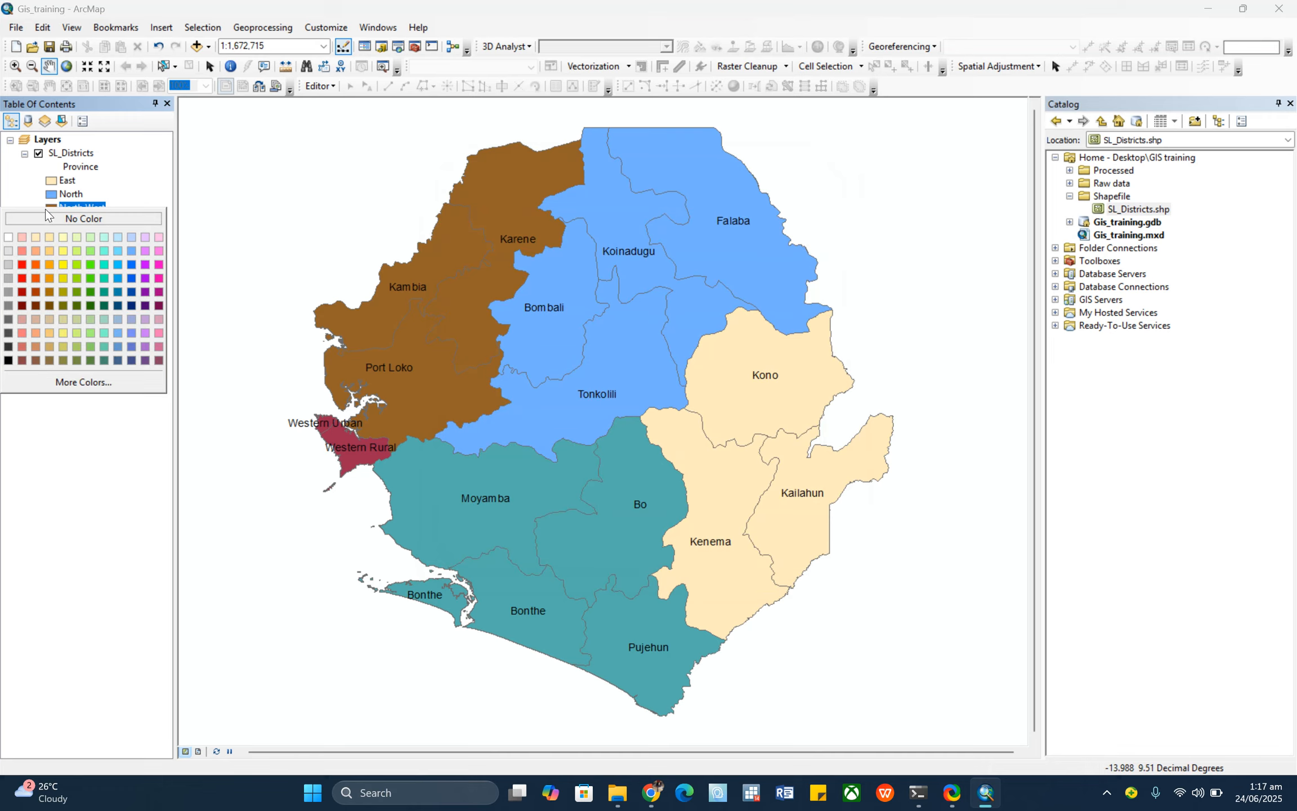
pyautogui.click(33, 251)
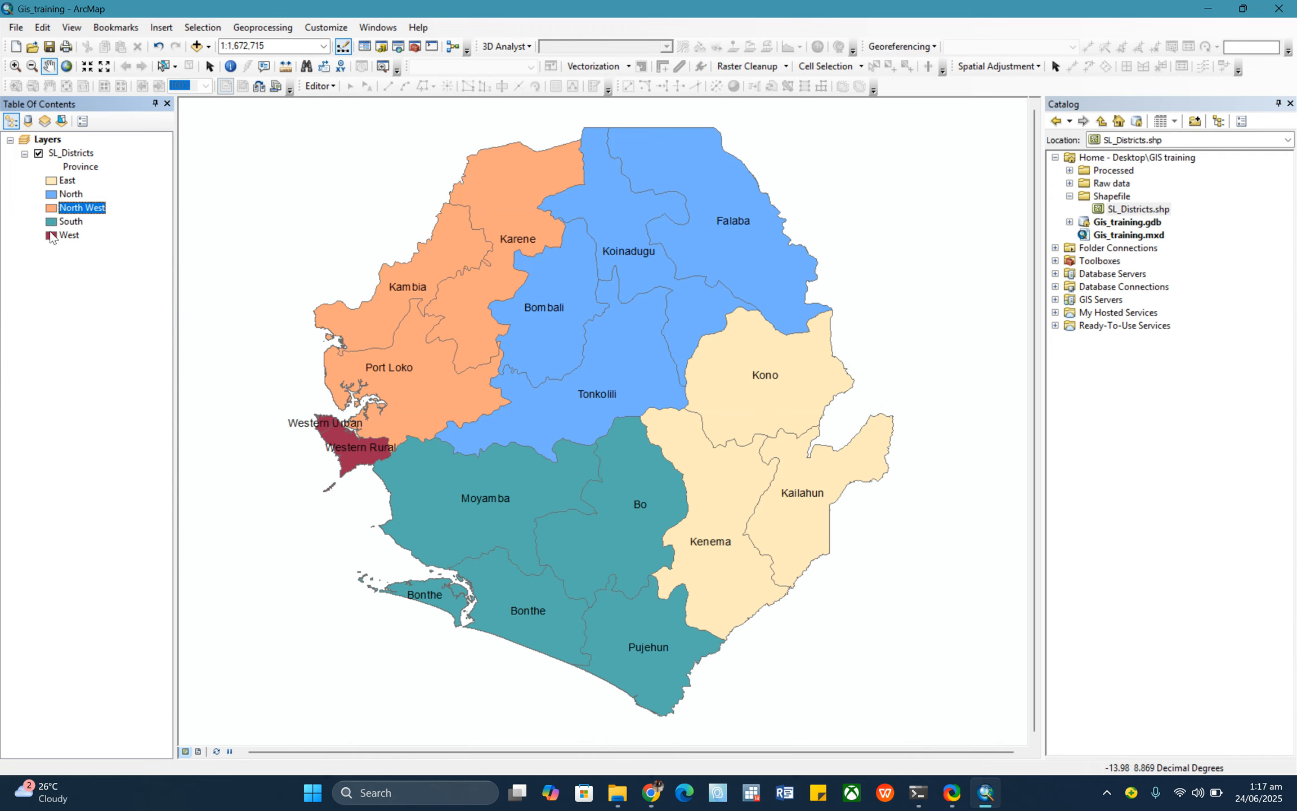
pyautogui.rightClick(50, 235)
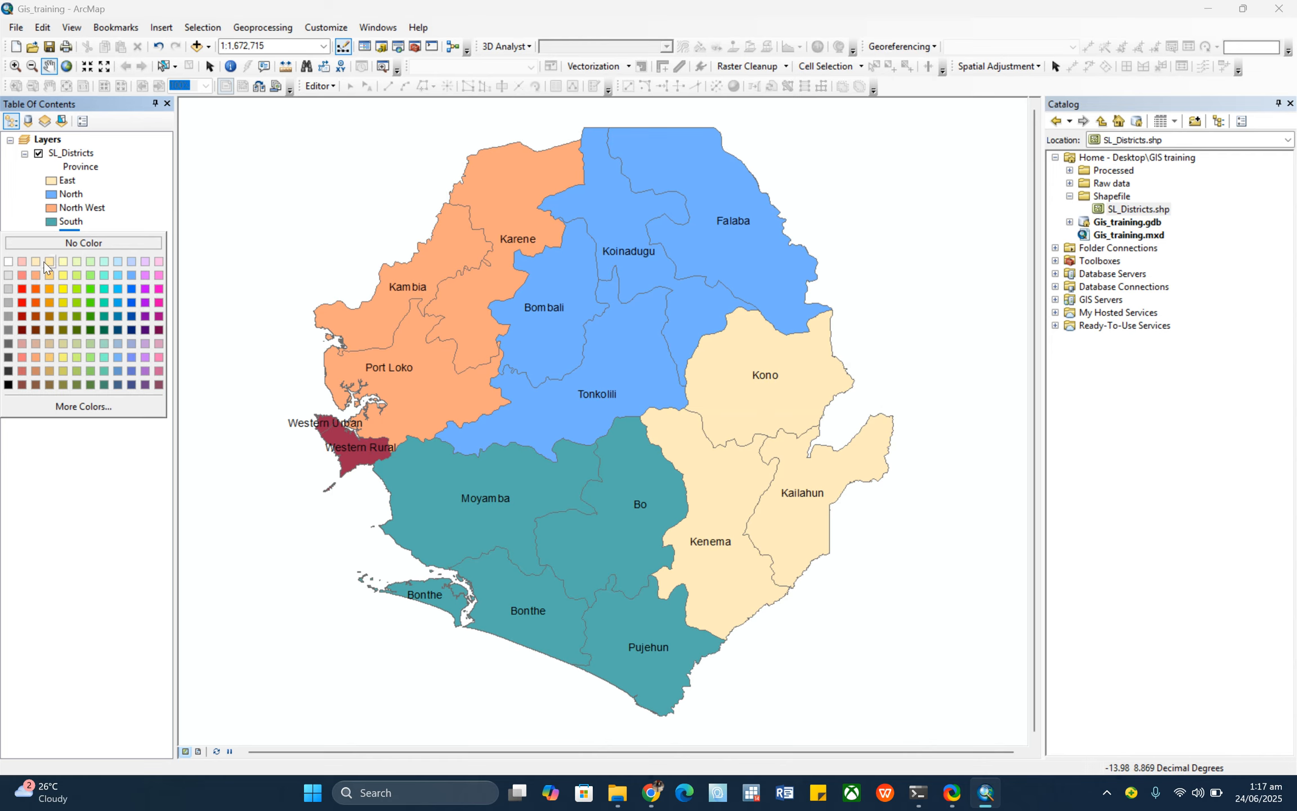
pyautogui.click(8, 276)
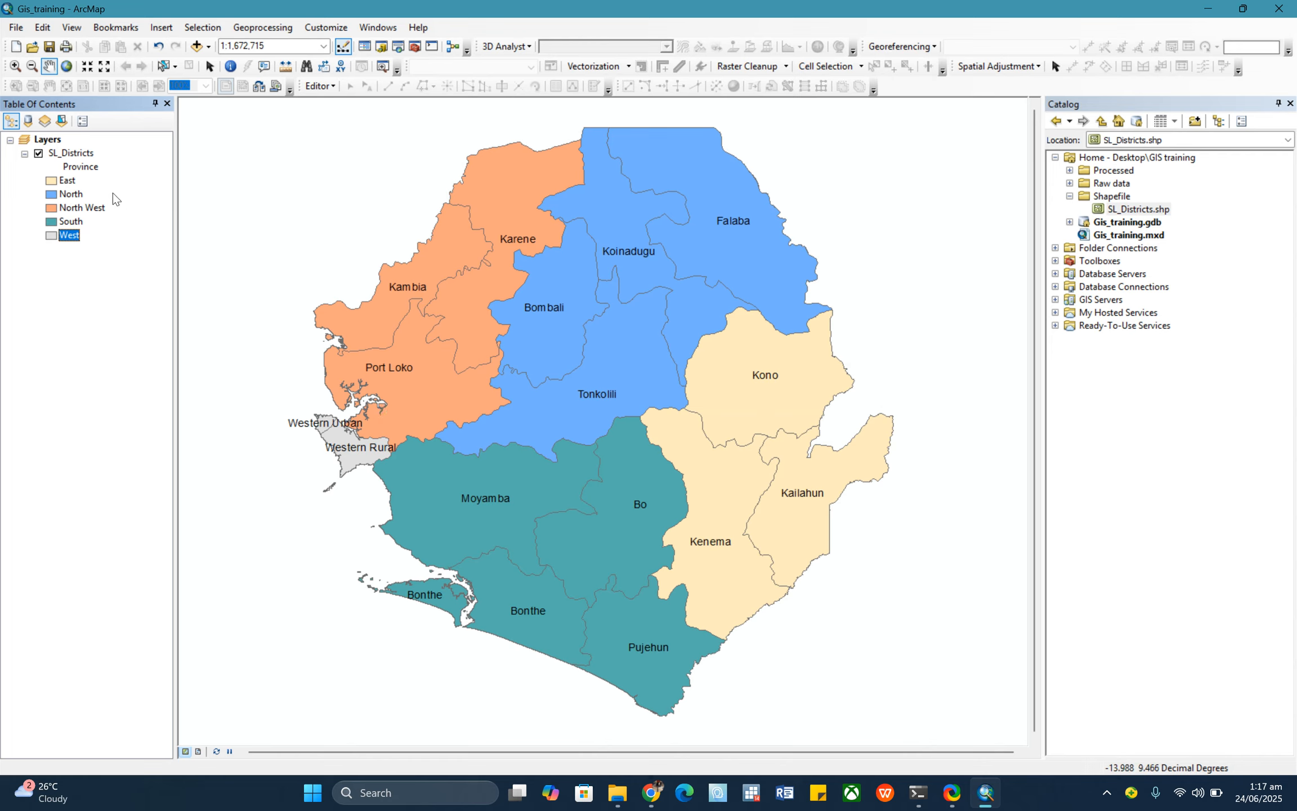
pyautogui.click(80, 157)
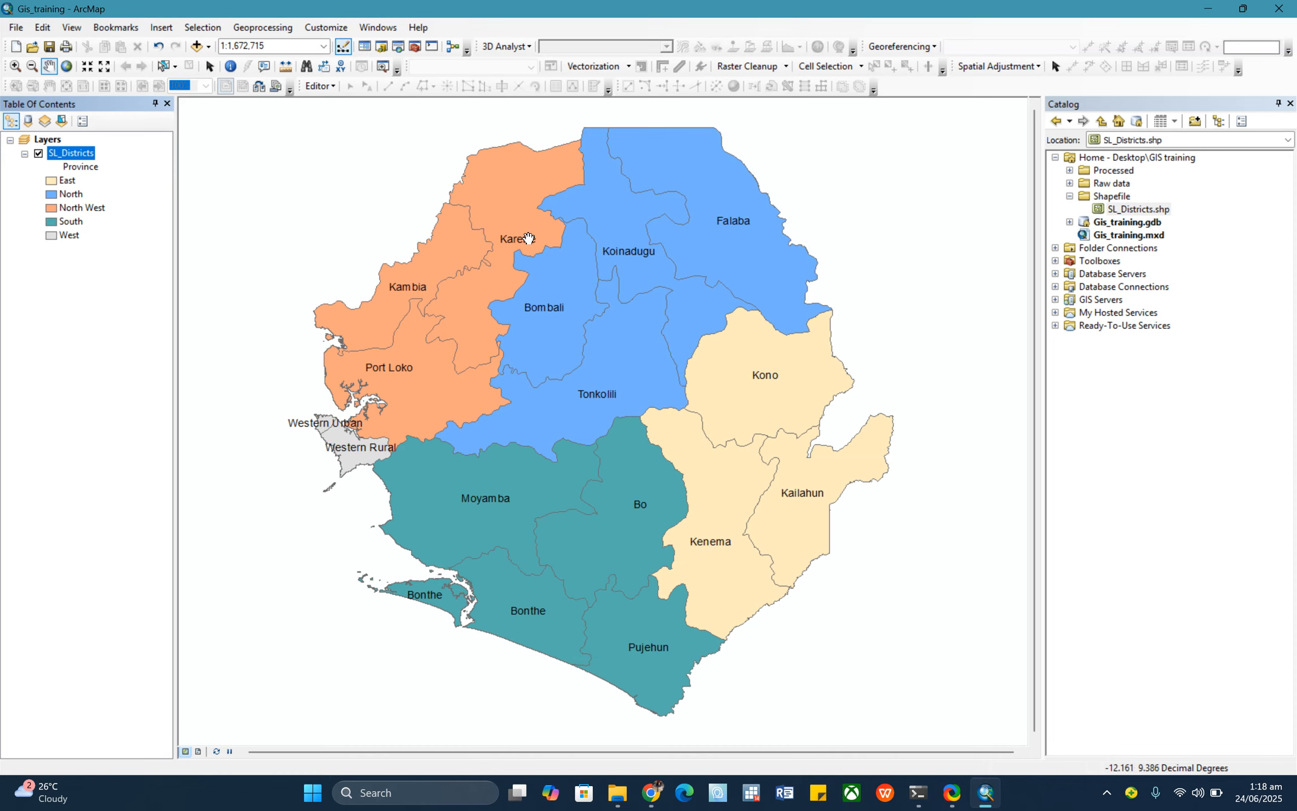
pyautogui.scroll(5, 509, 219)
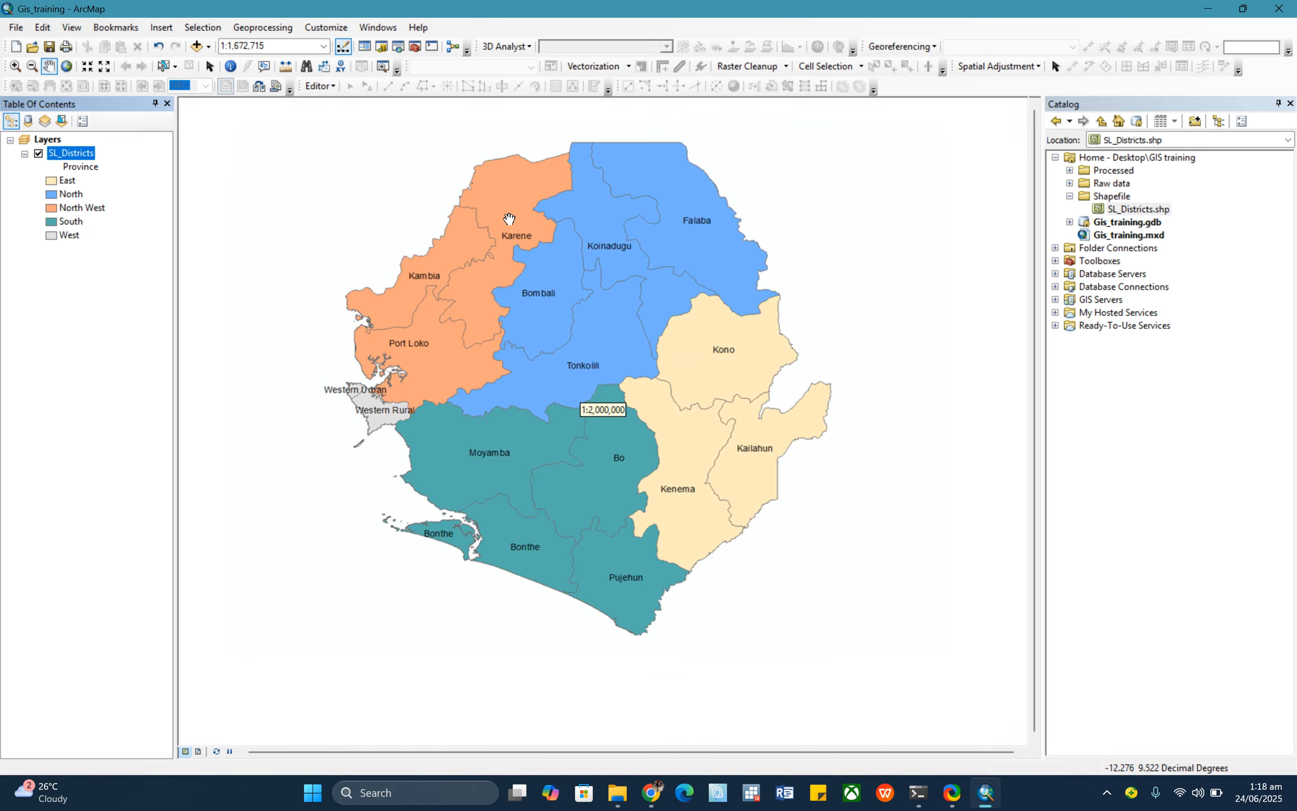
# Zoom the map back to the full extent of the SL_Districts layer.
pyautogui.scroll(4, 510, 219)
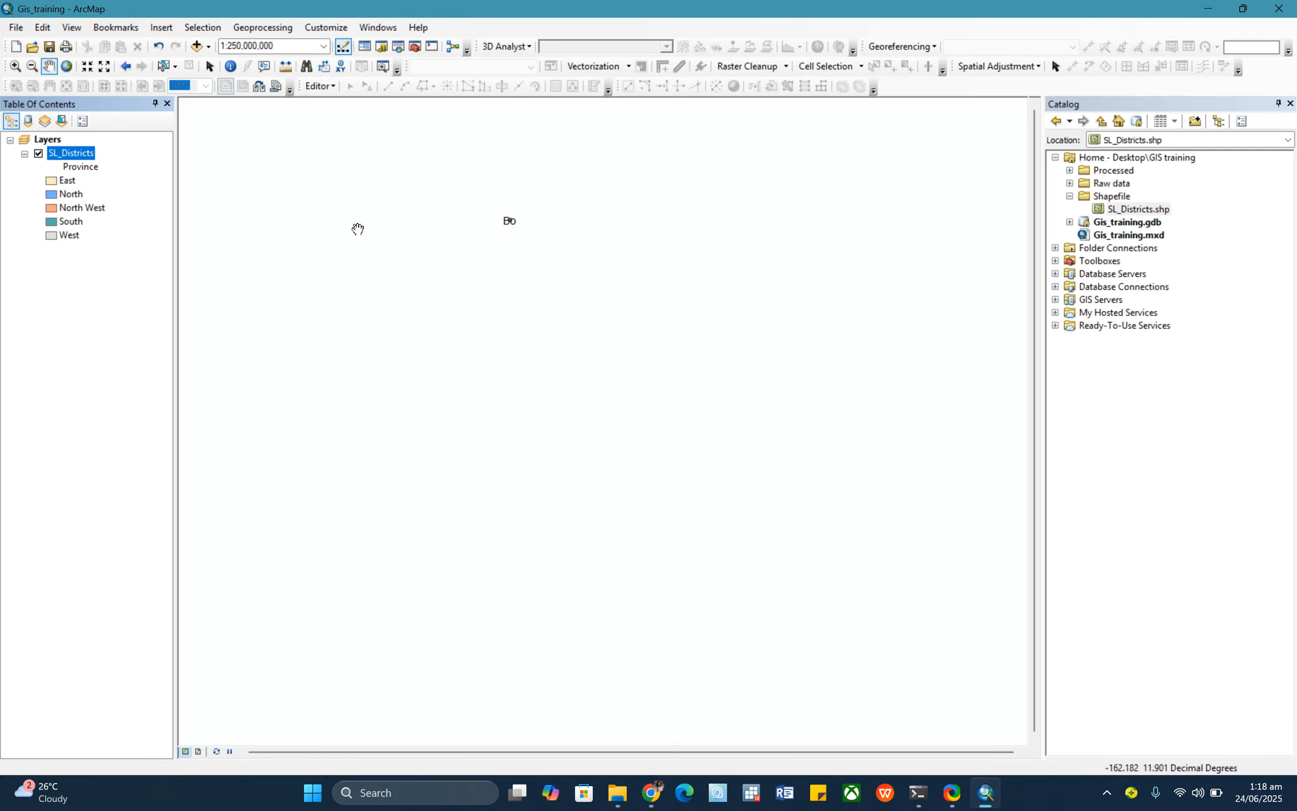
pyautogui.scroll(2, 507, 213)
pyautogui.scroll(-2, 510, 204)
pyautogui.scroll(5, 512, 203)
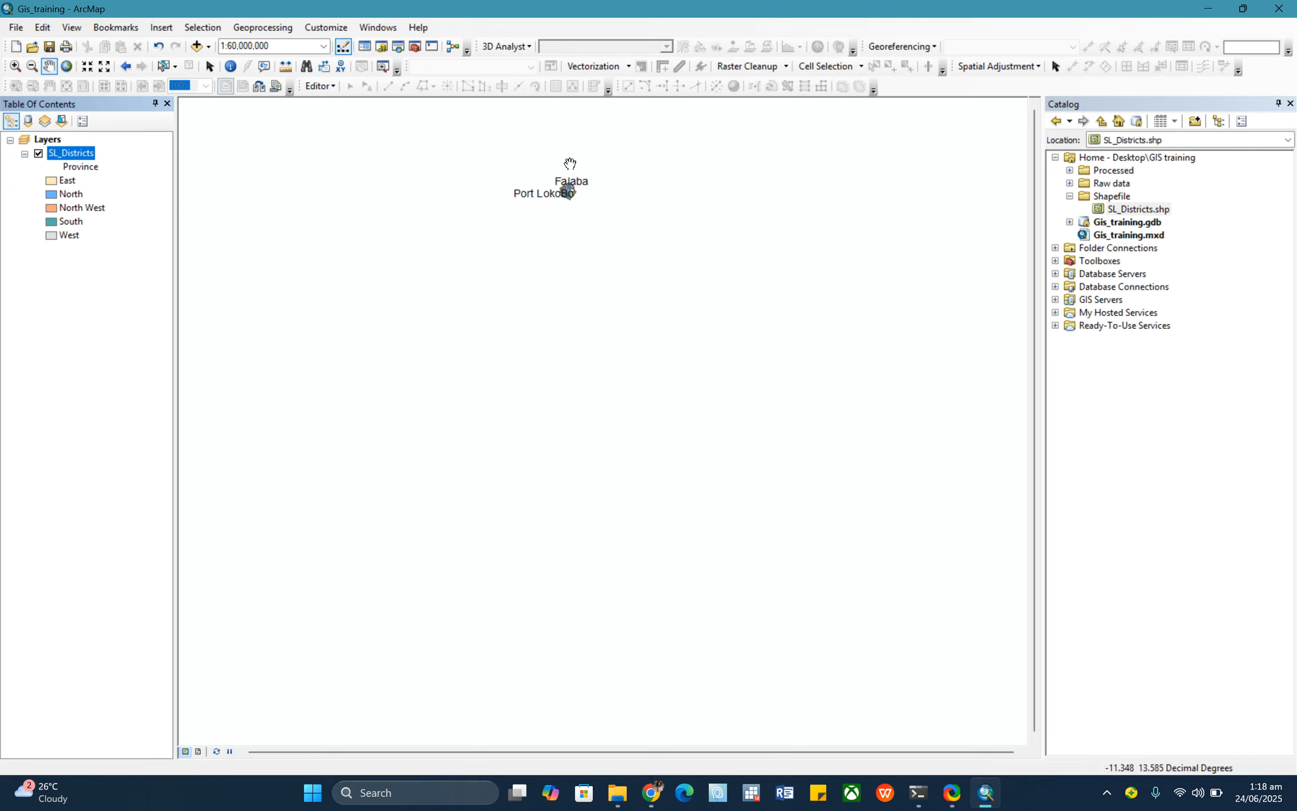
pyautogui.scroll(2, 570, 164)
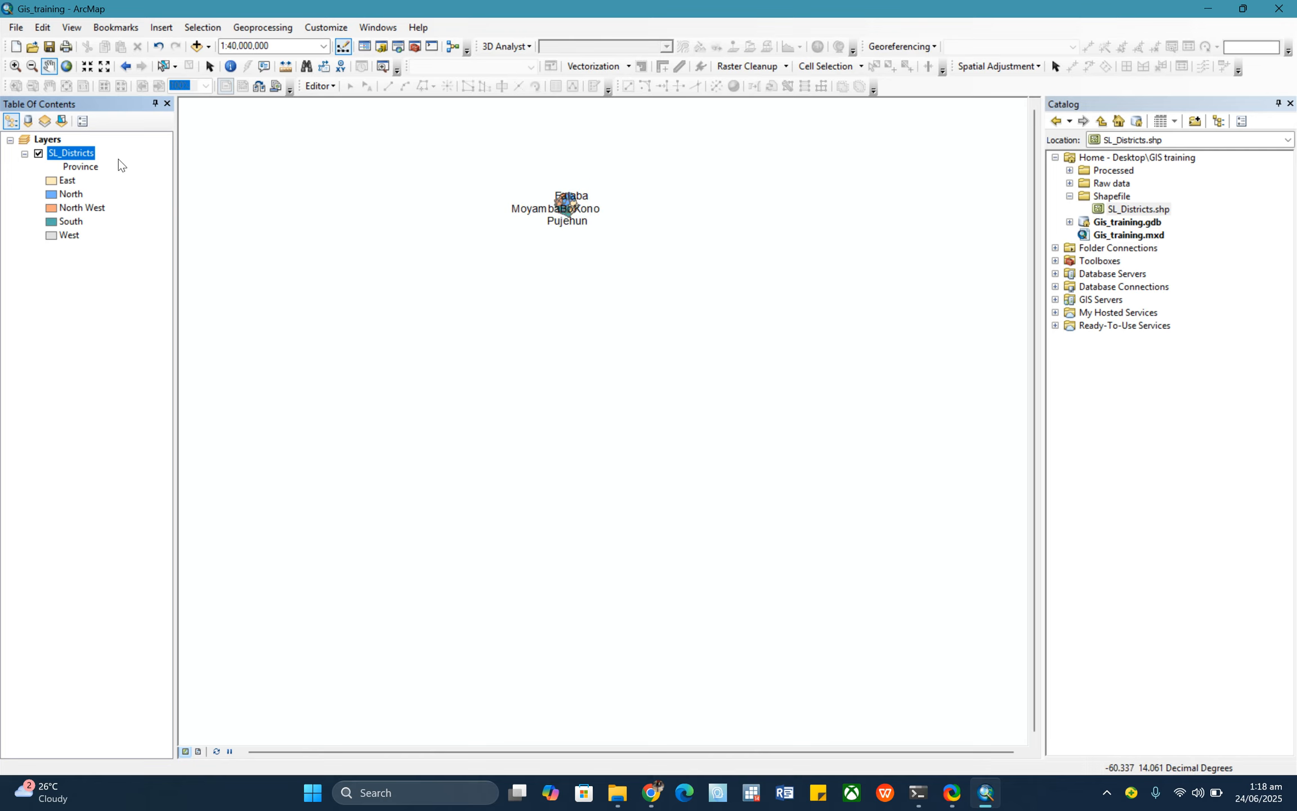
pyautogui.rightClick(80, 157)
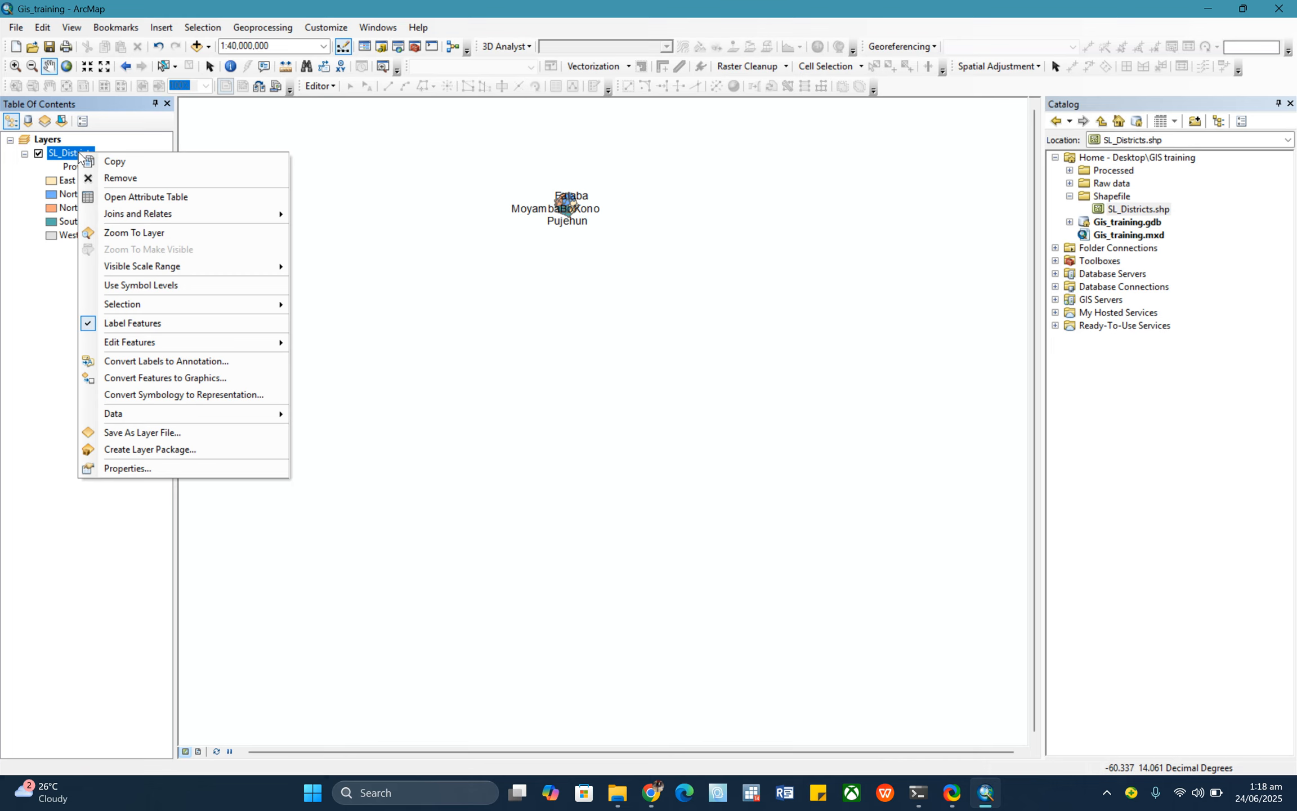
pyautogui.click(192, 234)
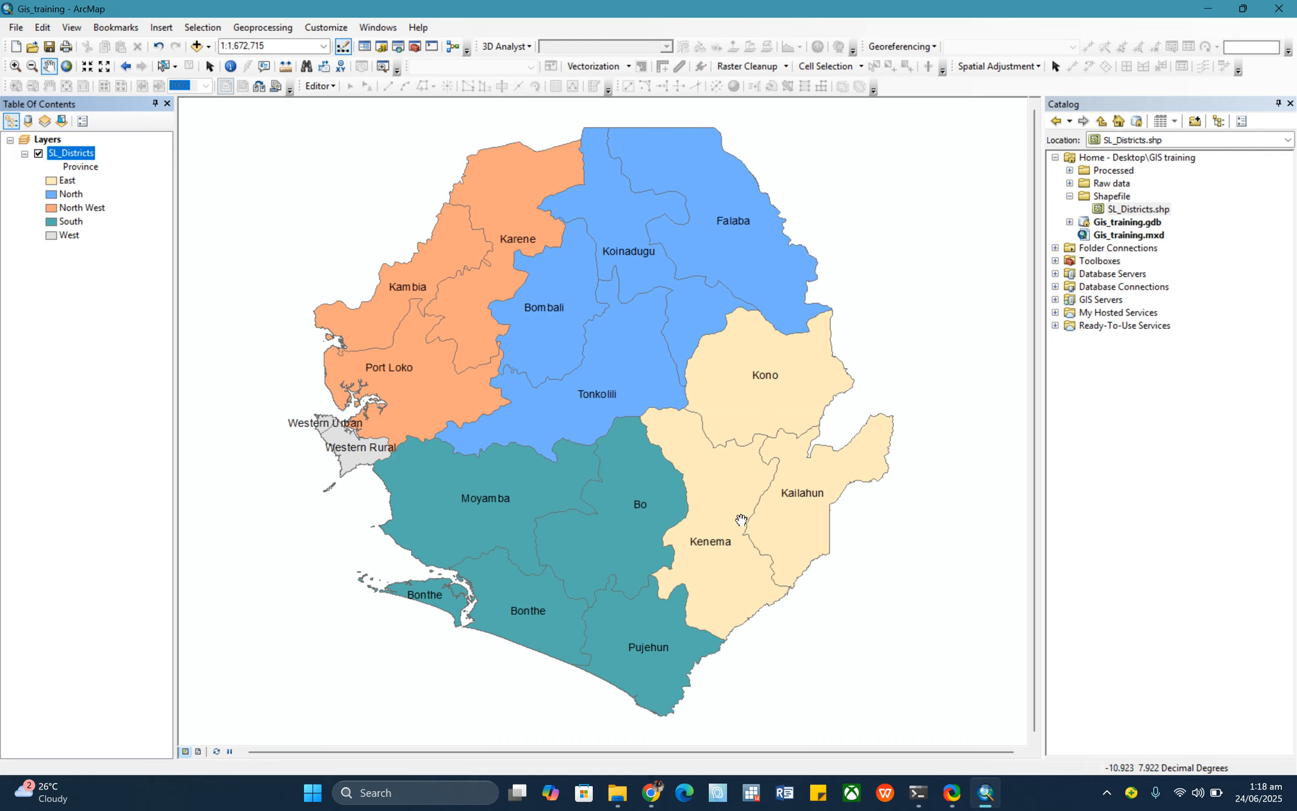
# Switch to the page layout and extend the data frame's upper, right and left edges to the page margins.
pyautogui.click(198, 751)
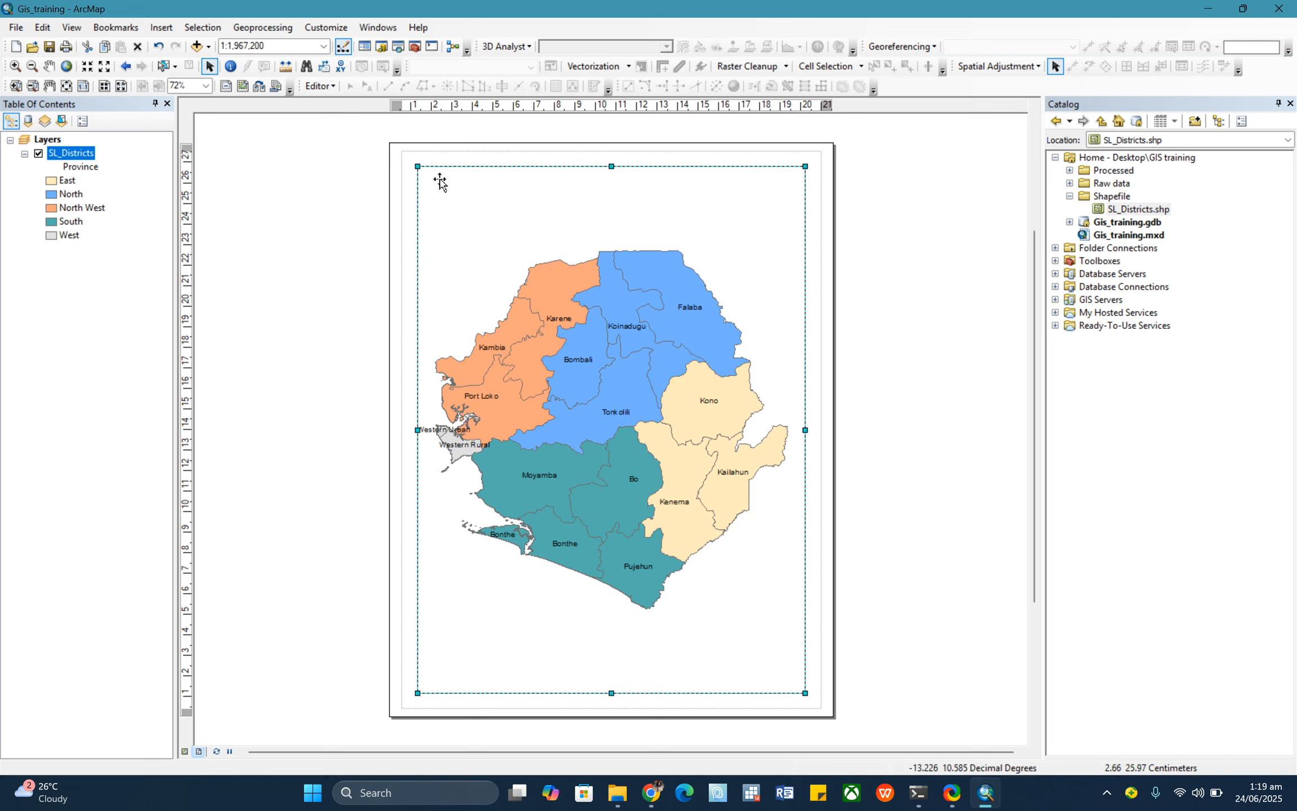
pyautogui.moveTo(610, 165); pyautogui.dragTo(609, 156)
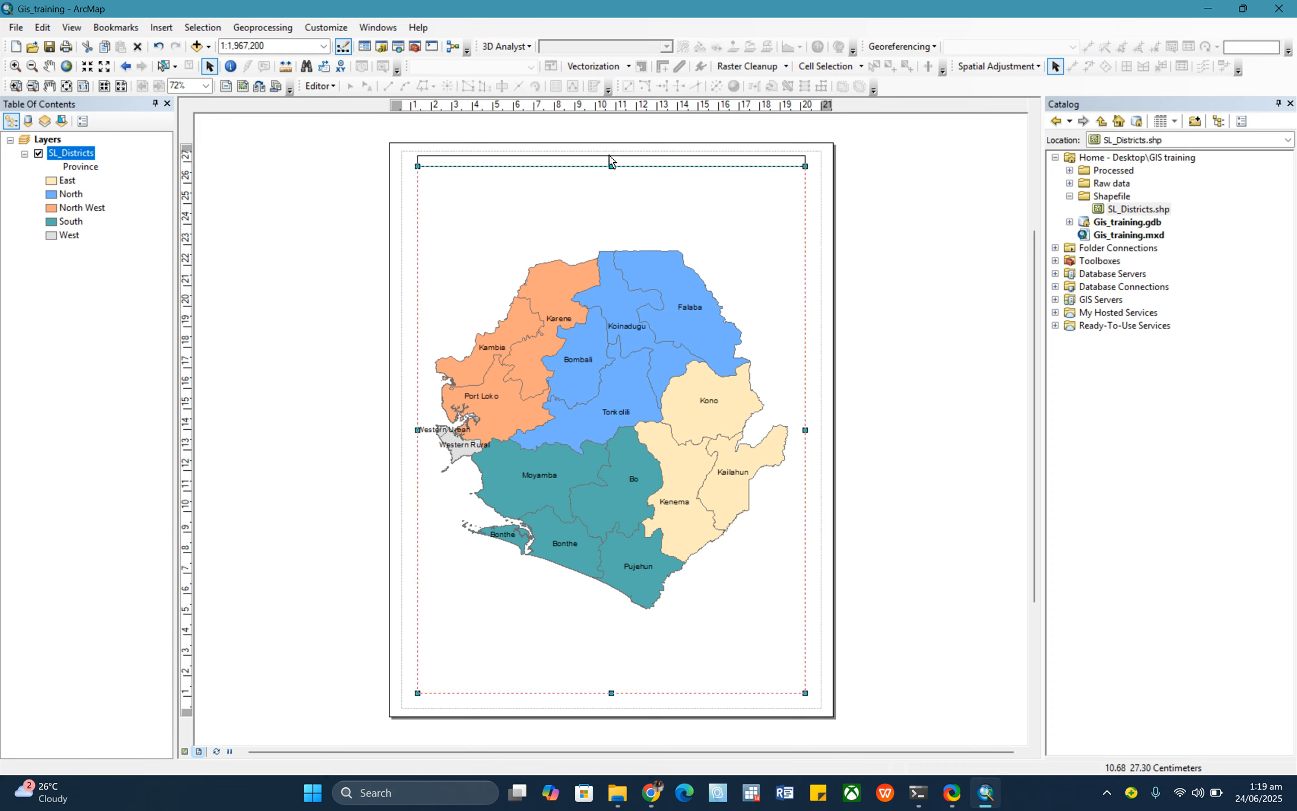
pyautogui.moveTo(610, 157); pyautogui.dragTo(609, 155)
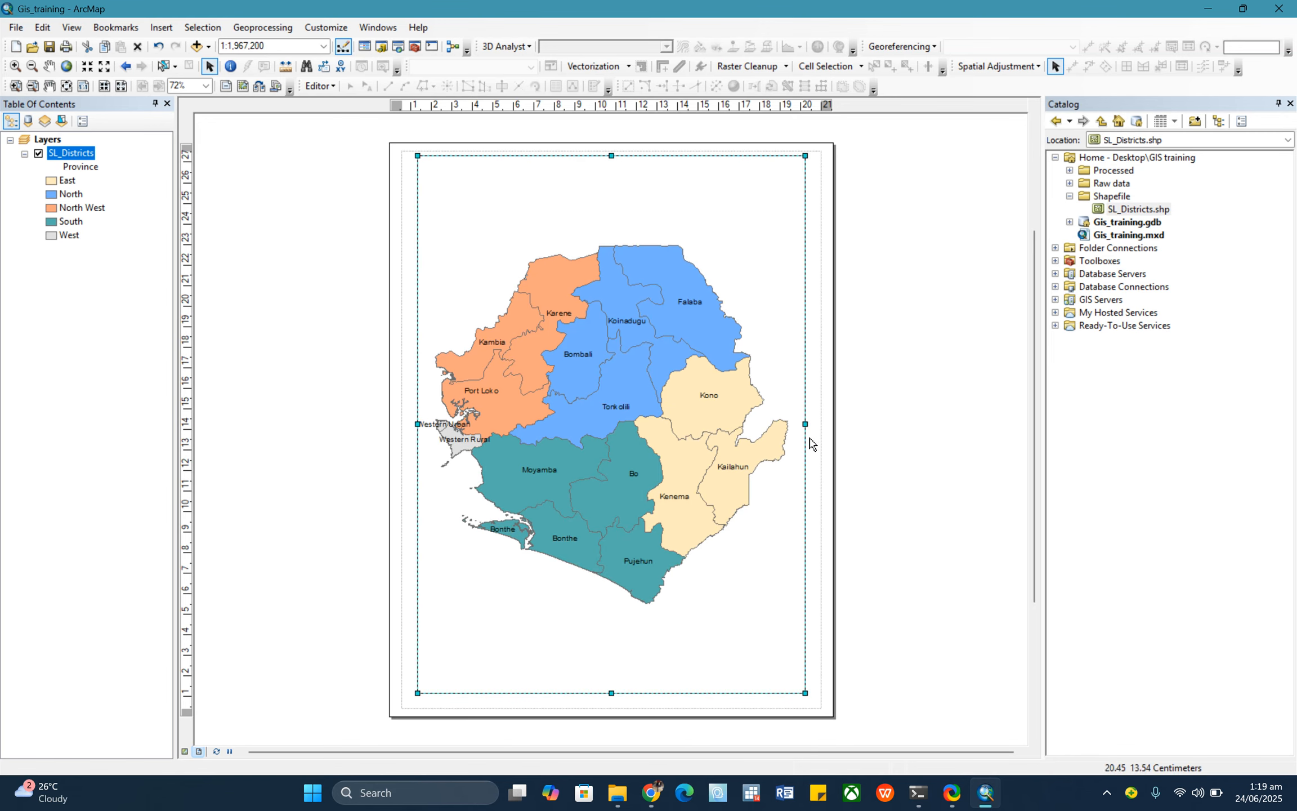
pyautogui.moveTo(805, 424); pyautogui.dragTo(816, 426)
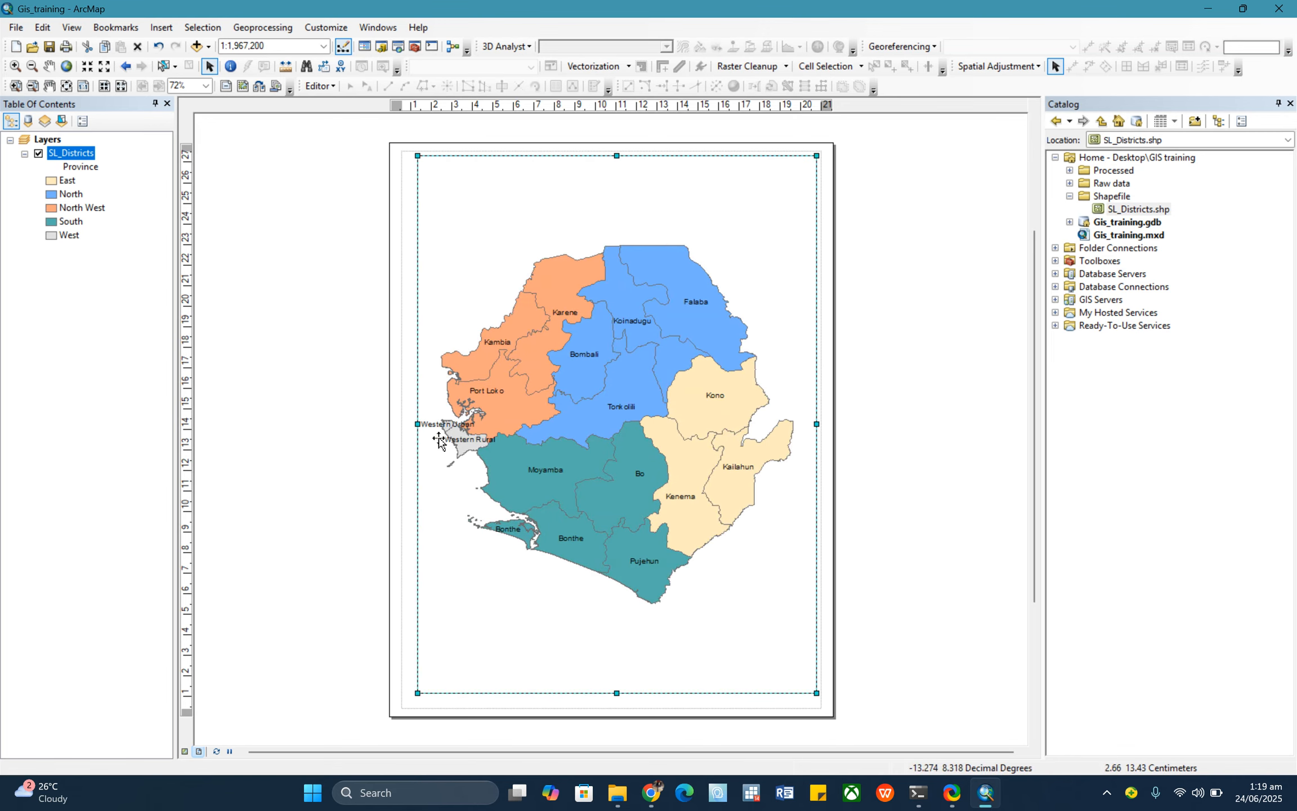
pyautogui.moveTo(419, 425); pyautogui.dragTo(407, 424)
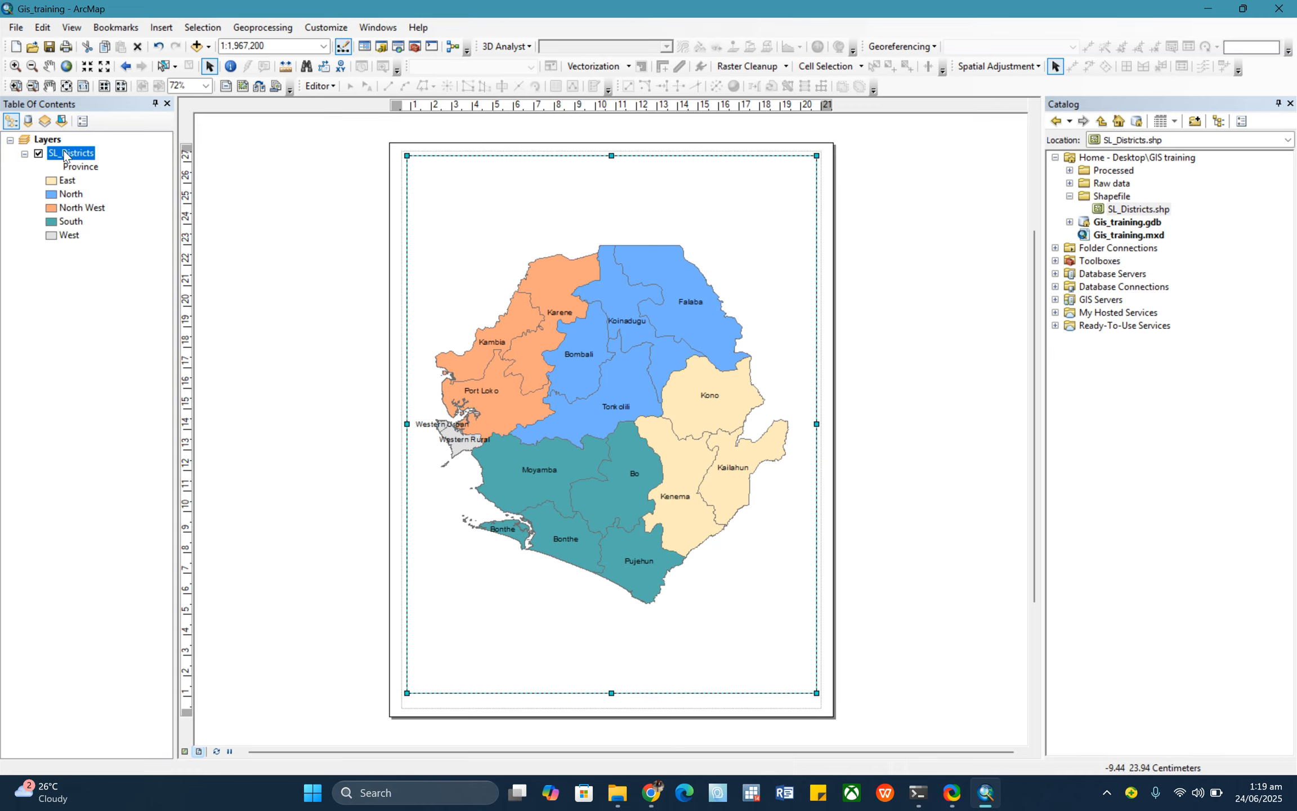
# Fit the SL_Districts layer's extent to the enlarged data frame on the layout page.
pyautogui.rightClick(65, 156)
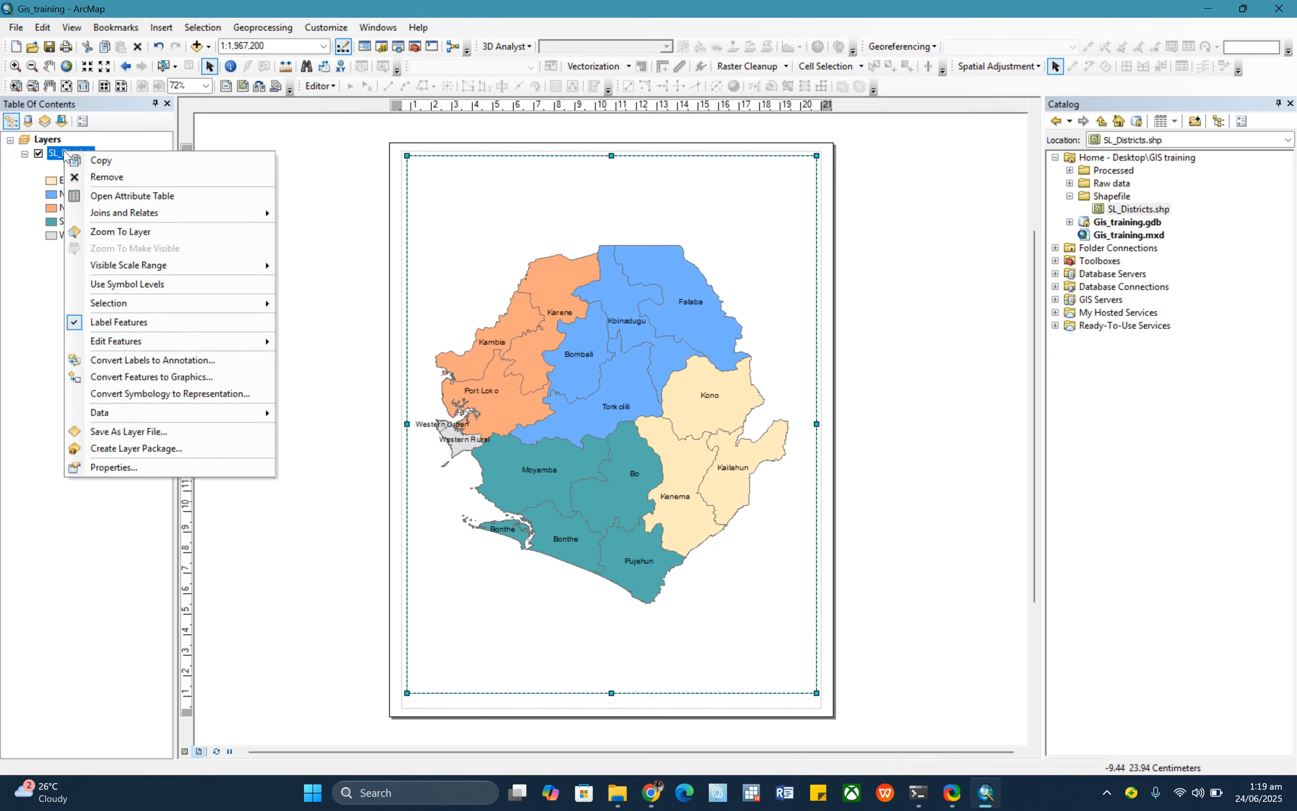
pyautogui.click(101, 233)
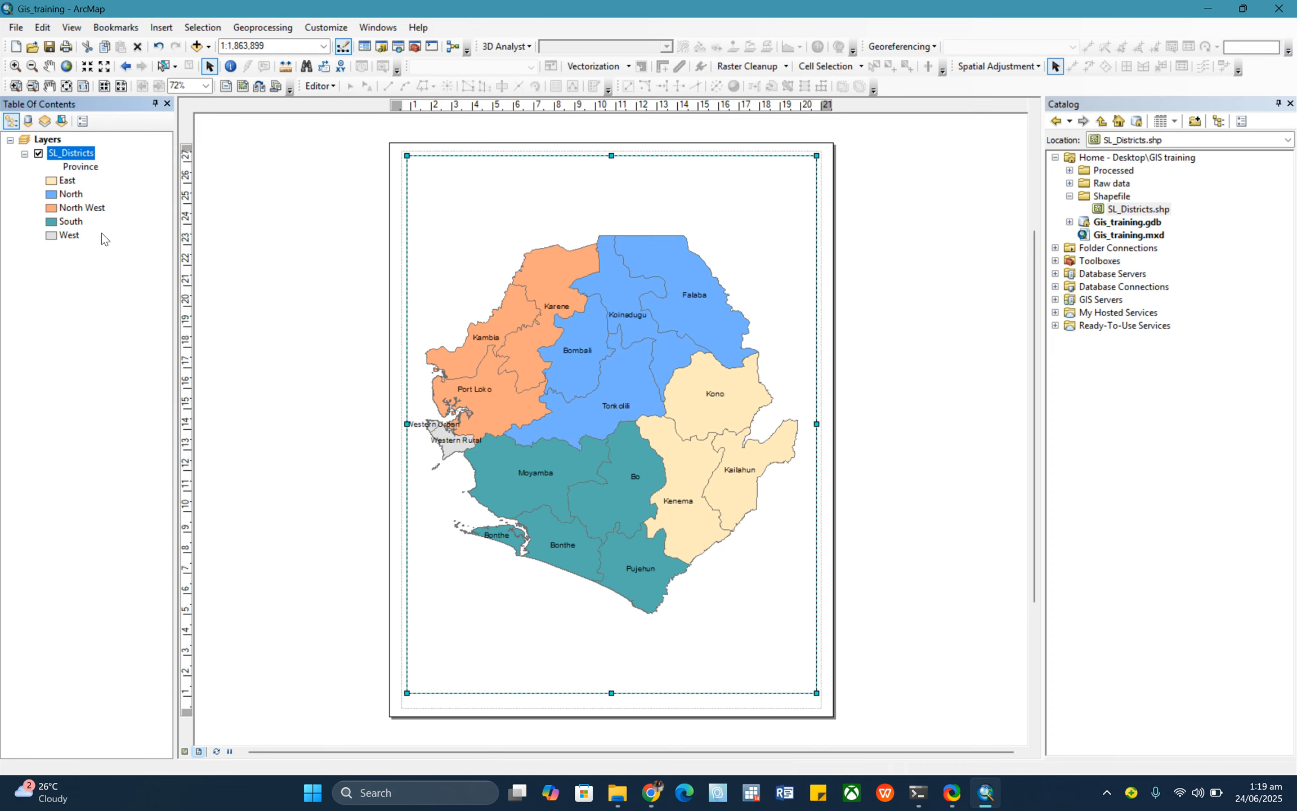
pyautogui.click(327, 261)
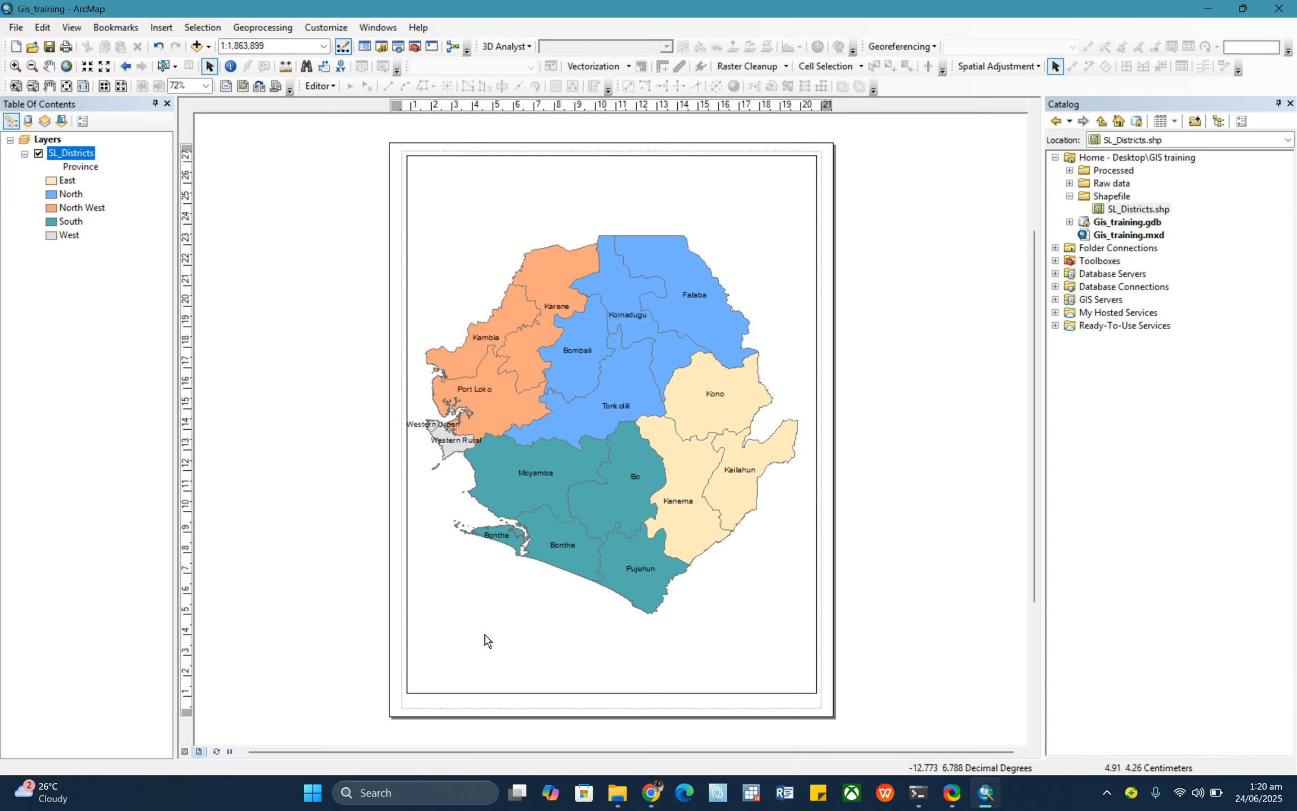
# Raise the data frame's lower edge to about 5 cm above the foot of the page.
pyautogui.click(572, 632)
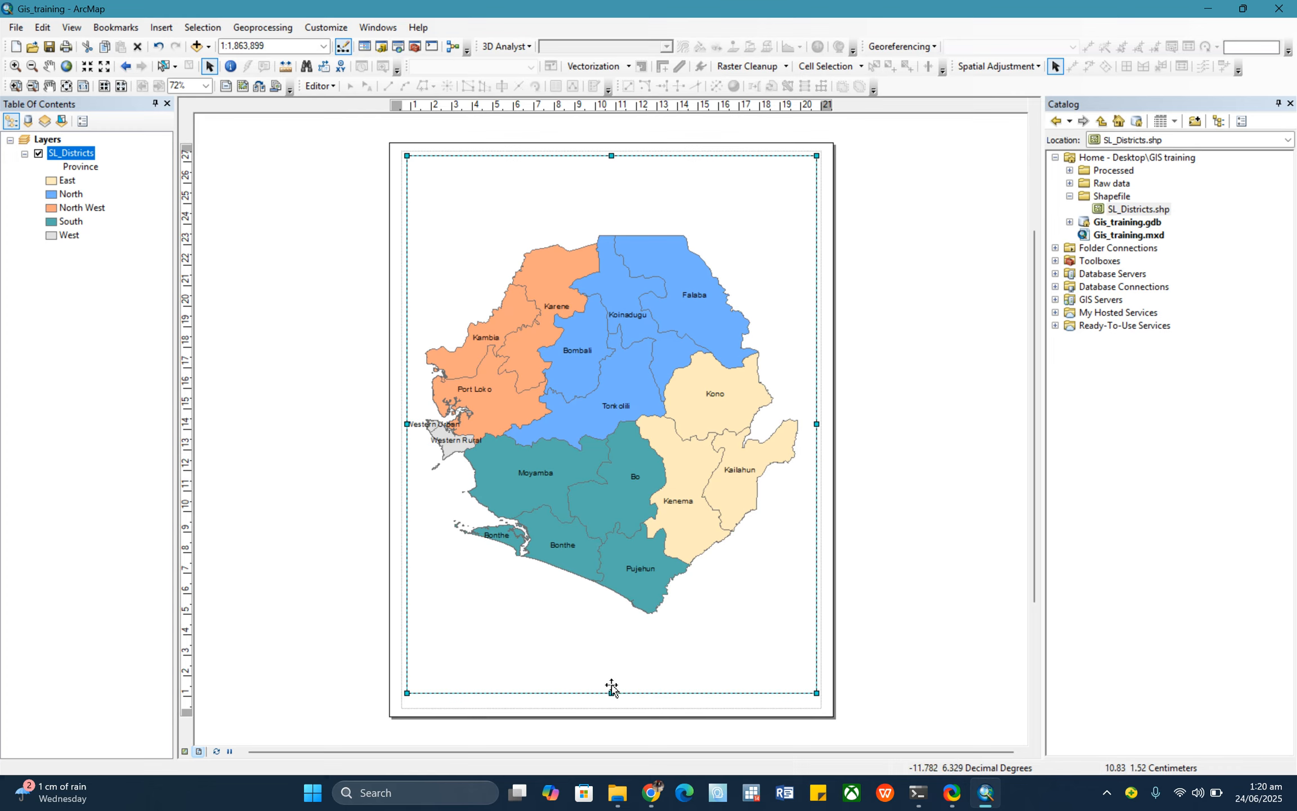
pyautogui.moveTo(612, 692); pyautogui.dragTo(611, 614)
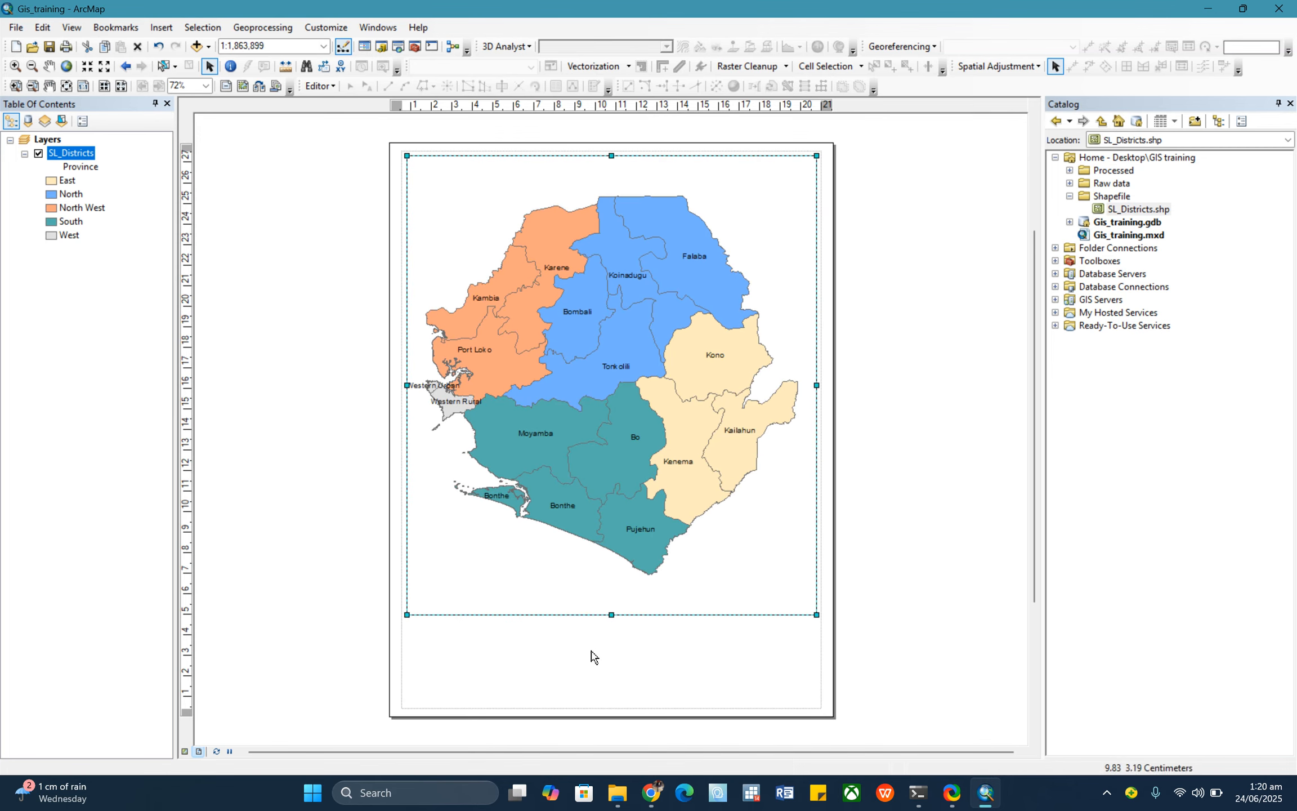
pyautogui.click(432, 631)
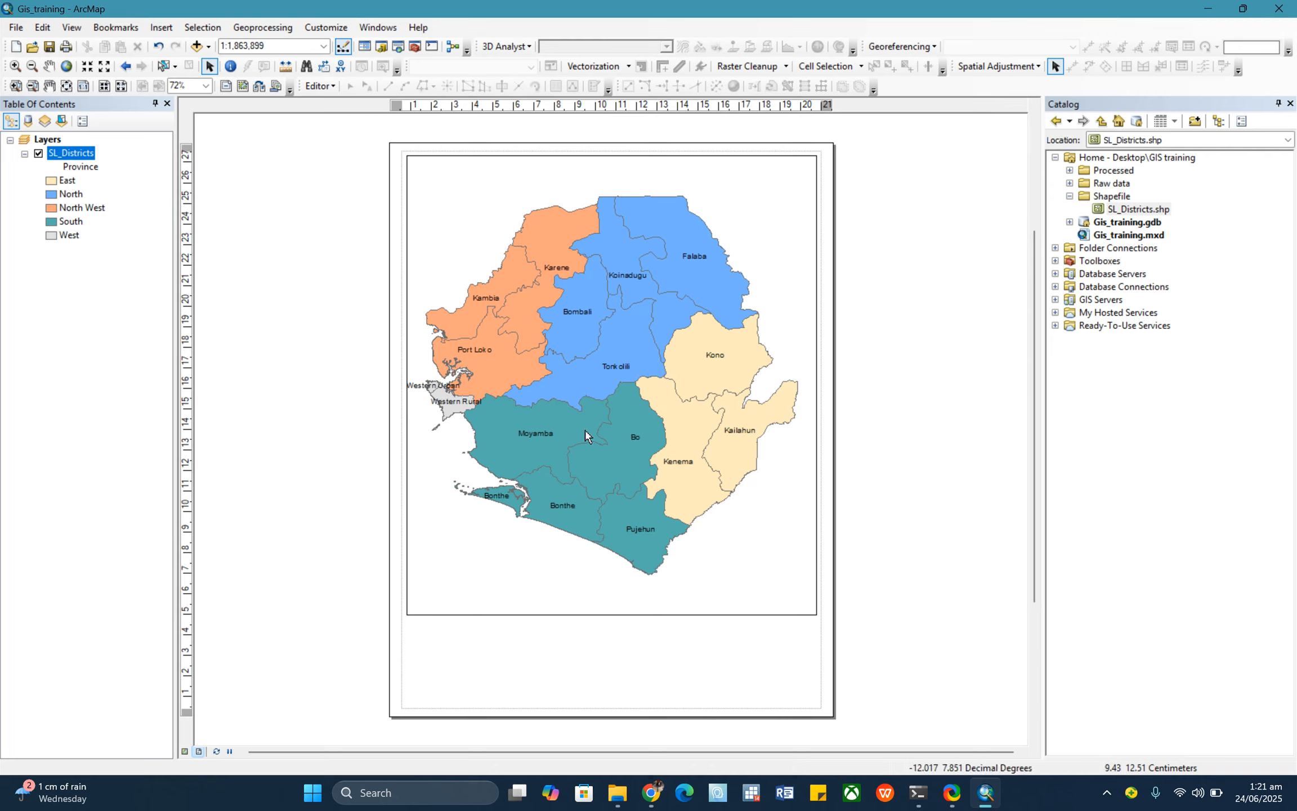
# Try moving the data frame down to leave blank space above it on the page, and undo the move.
pyautogui.moveTo(608, 572); pyautogui.dragTo(599, 653)
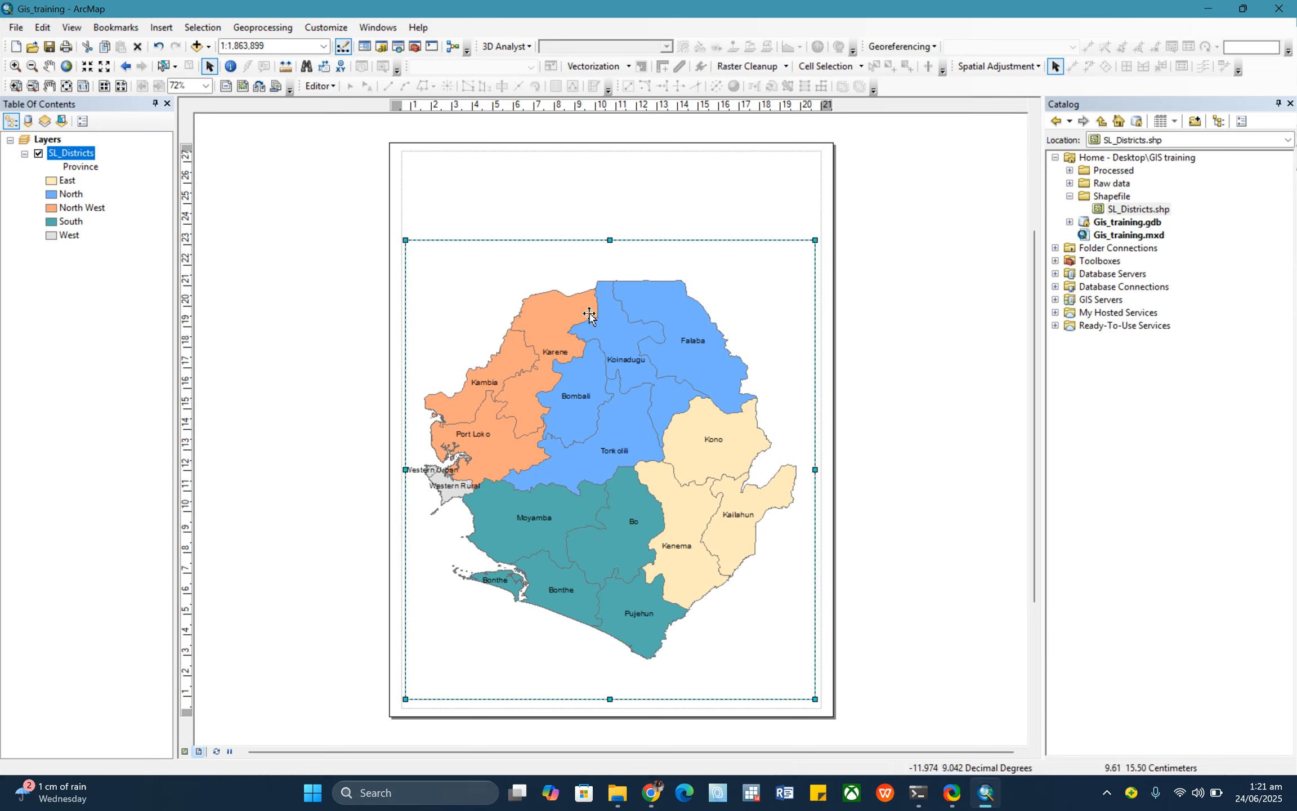
pyautogui.click(557, 189)
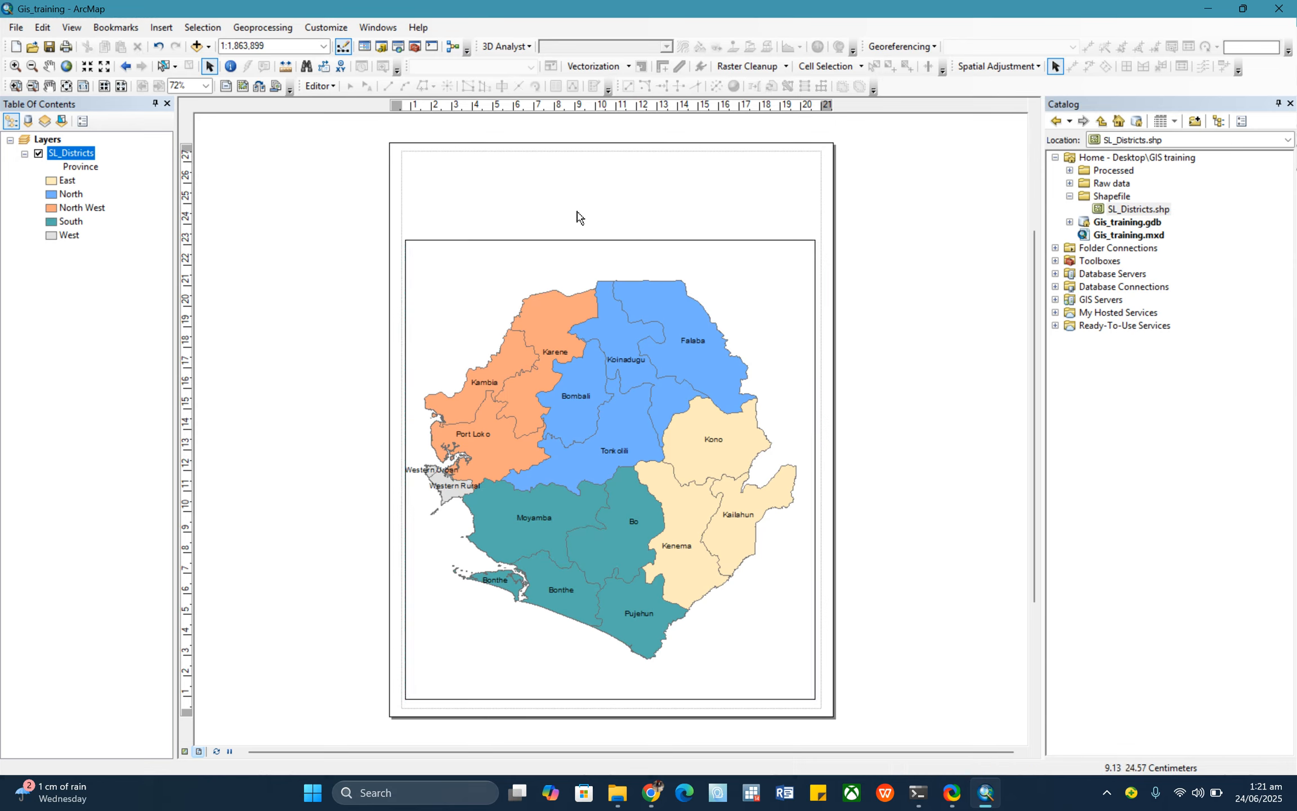
pyautogui.click(159, 46)
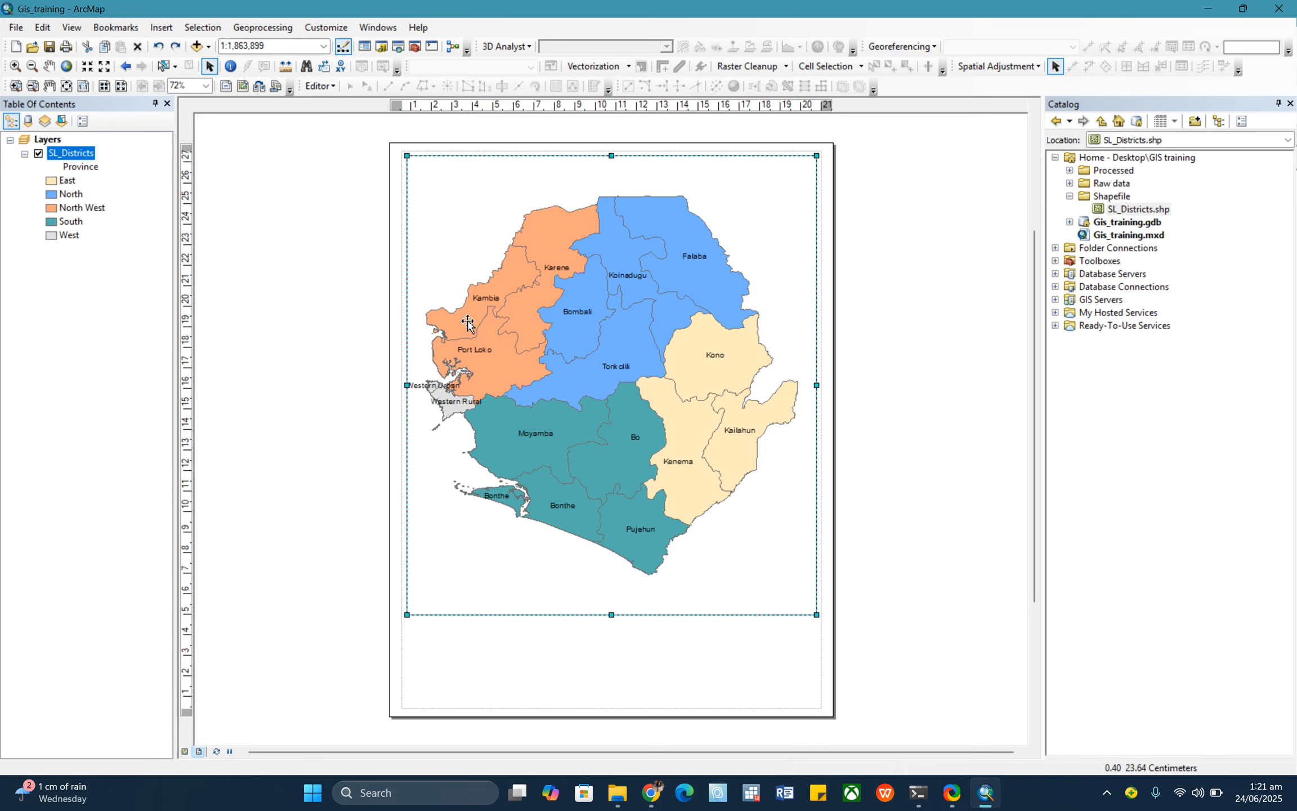
pyautogui.click(541, 666)
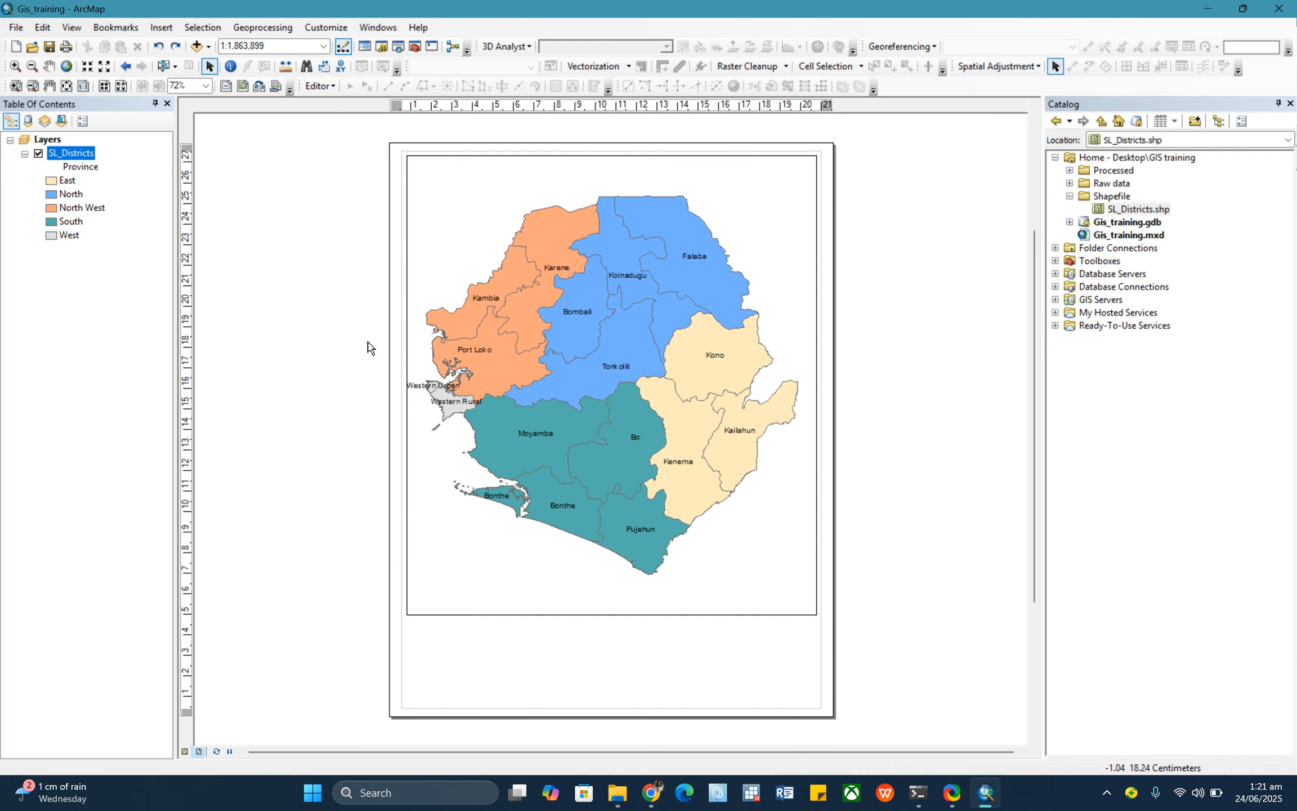
# Insert the map title "Map of Sierra Leone Showing Provinces and Districts" and place it in the blank space just below the data frame.
pyautogui.click(164, 28)
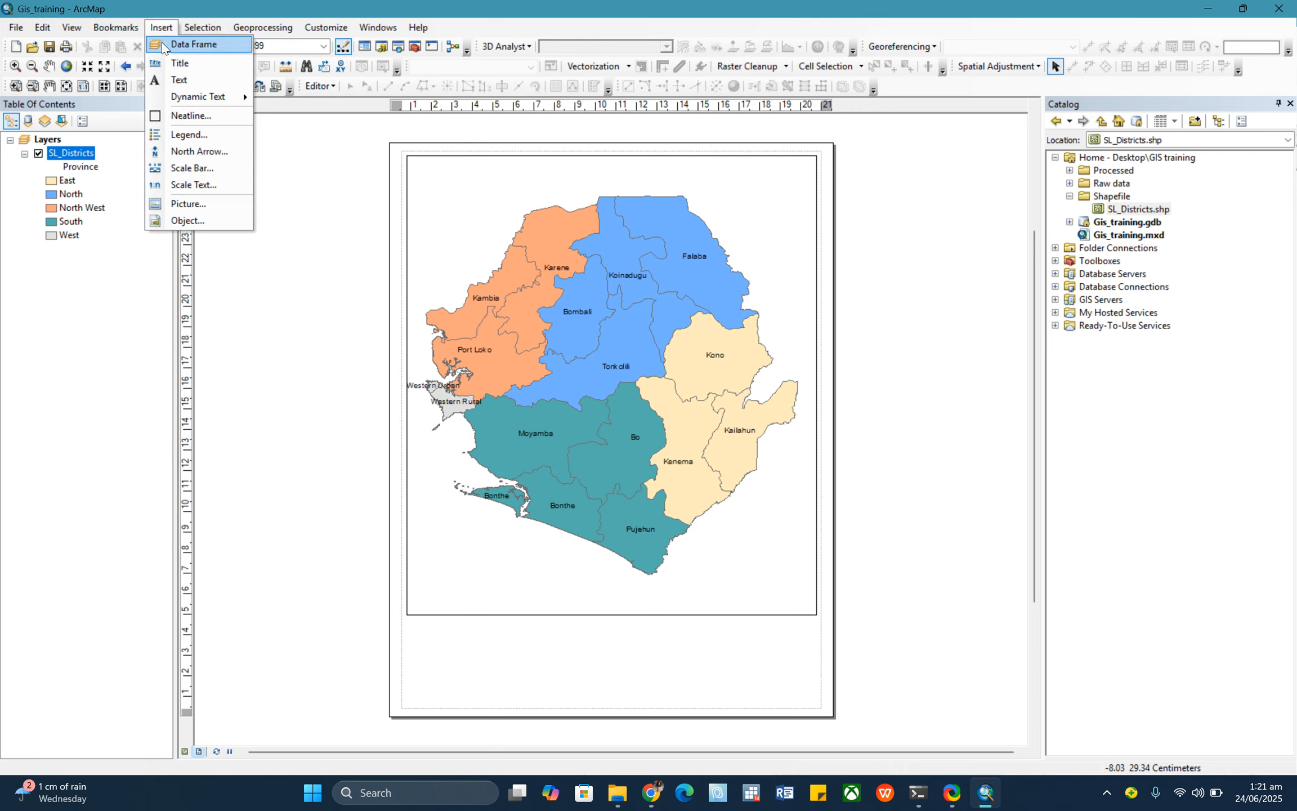
pyautogui.click(180, 64)
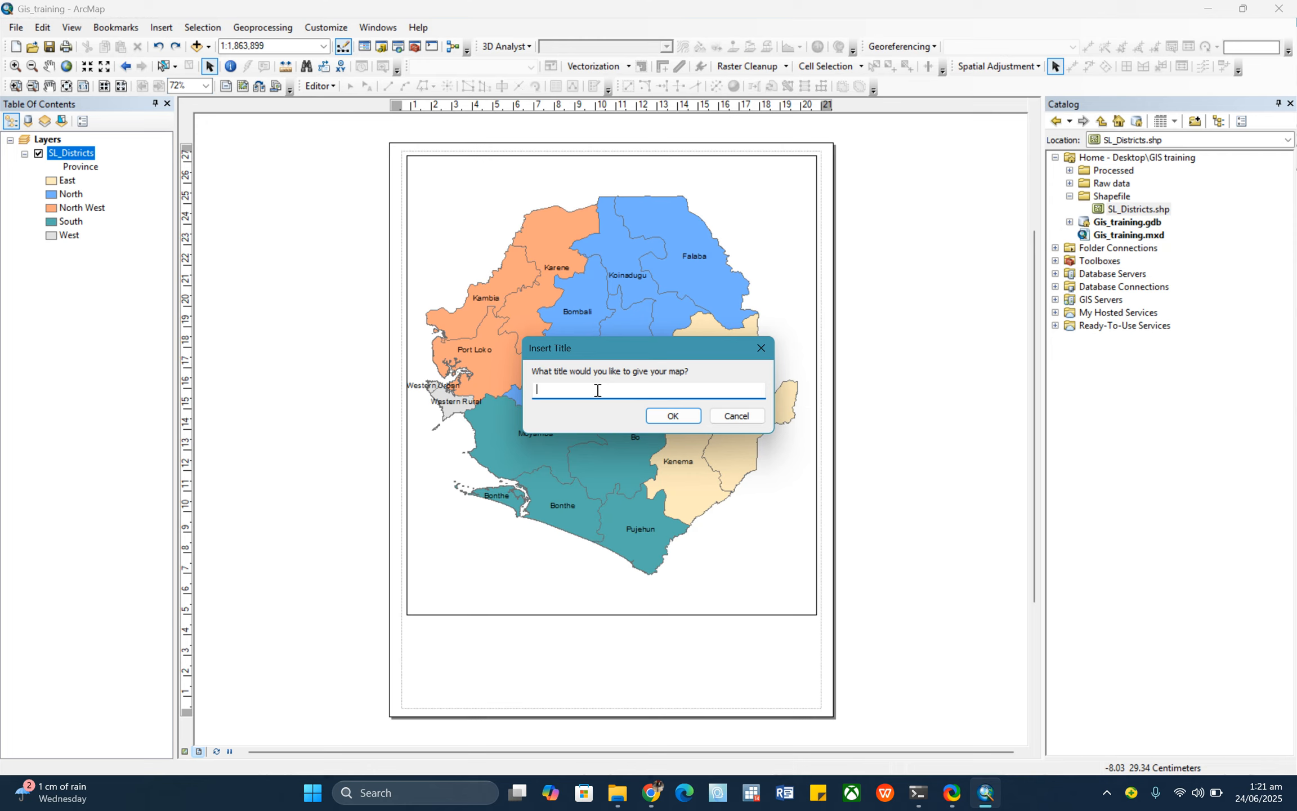
pyautogui.write('Sierra')
pyautogui.write(' Leone Sh')
pyautogui.write('owing ')
pyautogui.write('Province')
pyautogui.write('s and Diustr')
pyautogui.write('ict')
pyautogui.write('Map ')
pyautogui.write('of')
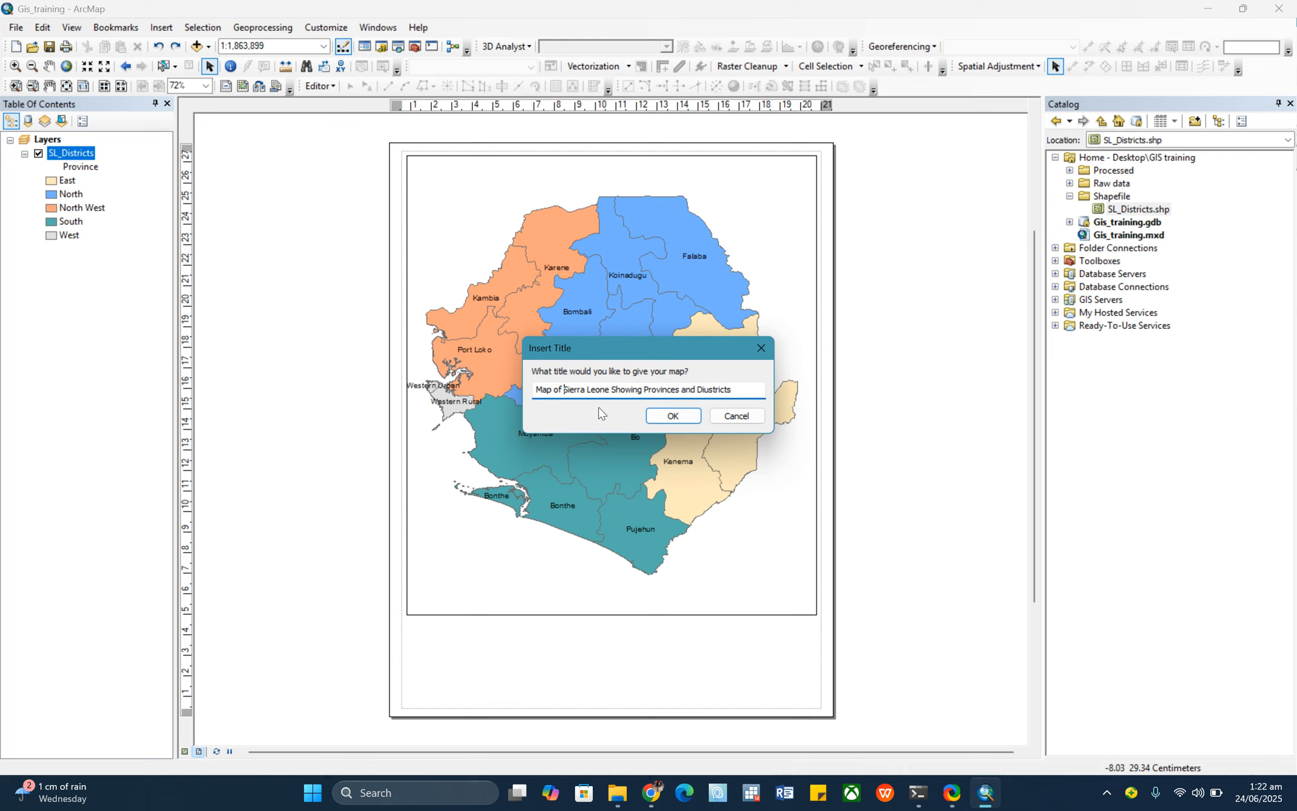
pyautogui.click(708, 389)
pyautogui.click(676, 417)
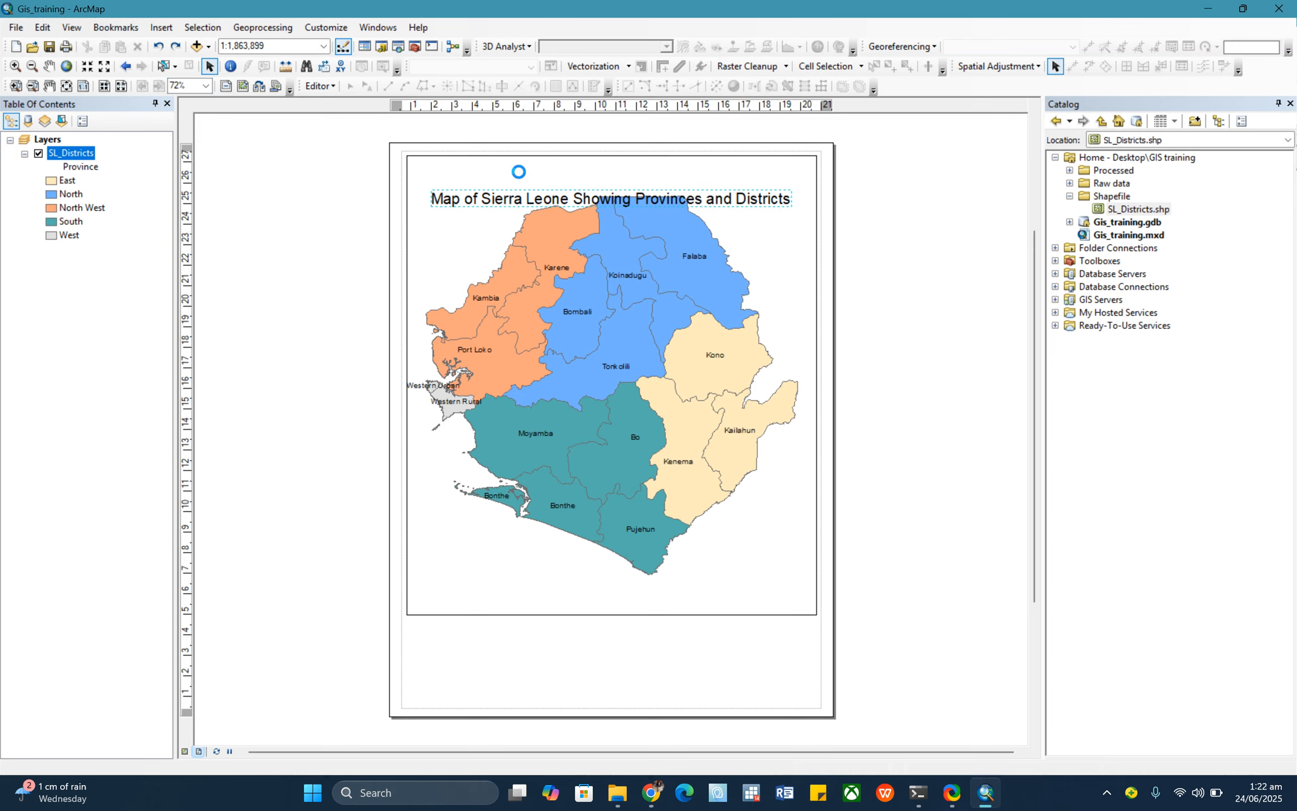
pyautogui.moveTo(535, 198); pyautogui.dragTo(533, 639)
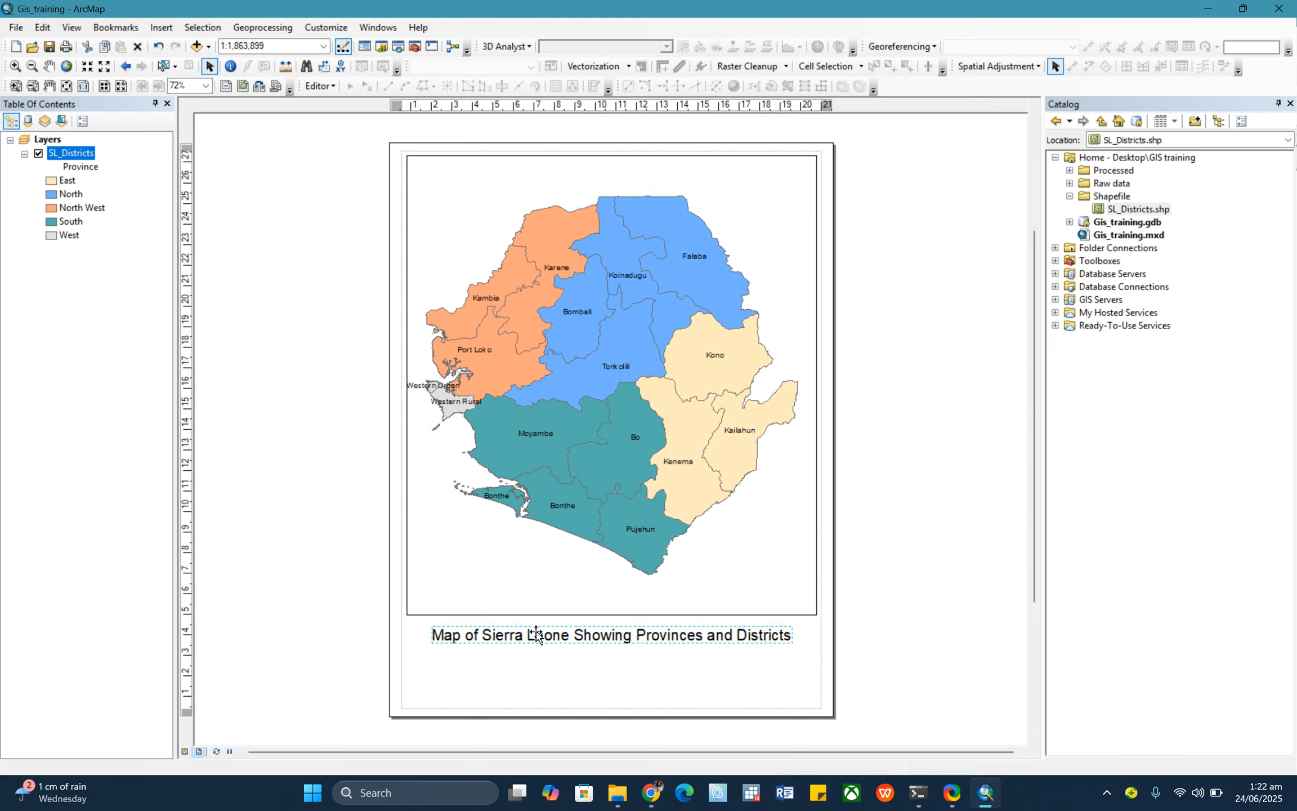
pyautogui.click(308, 485)
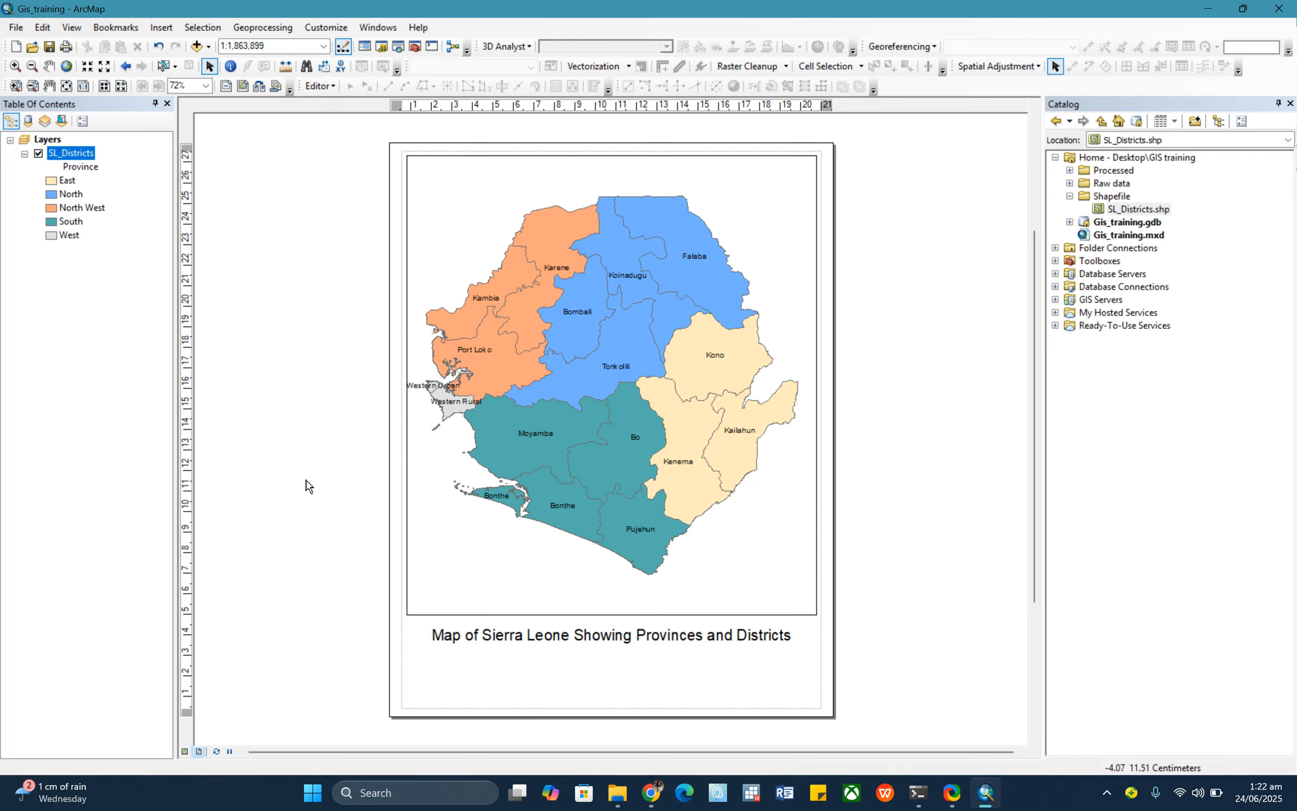
# Set the font size of the map title to 18.
pyautogui.click(443, 640)
pyautogui.doubleClick(479, 636)
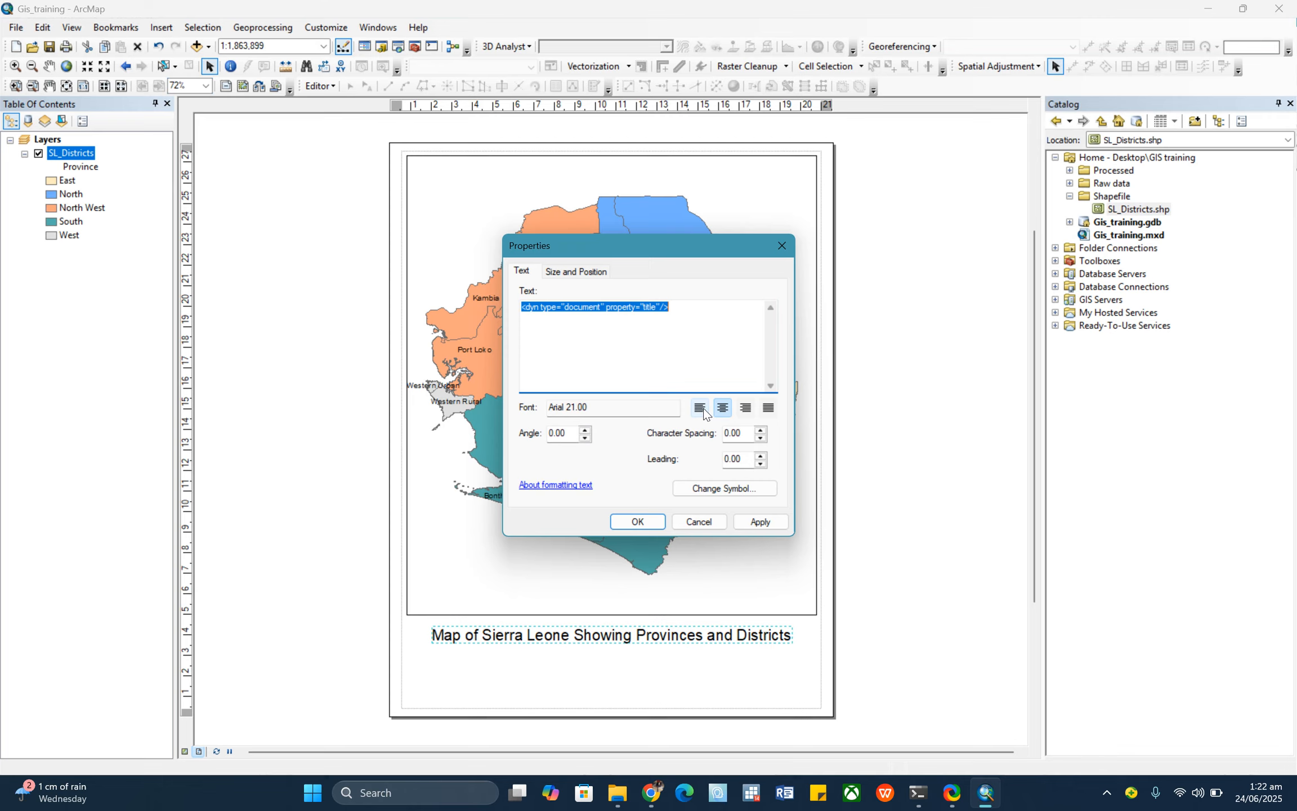
pyautogui.click(593, 407)
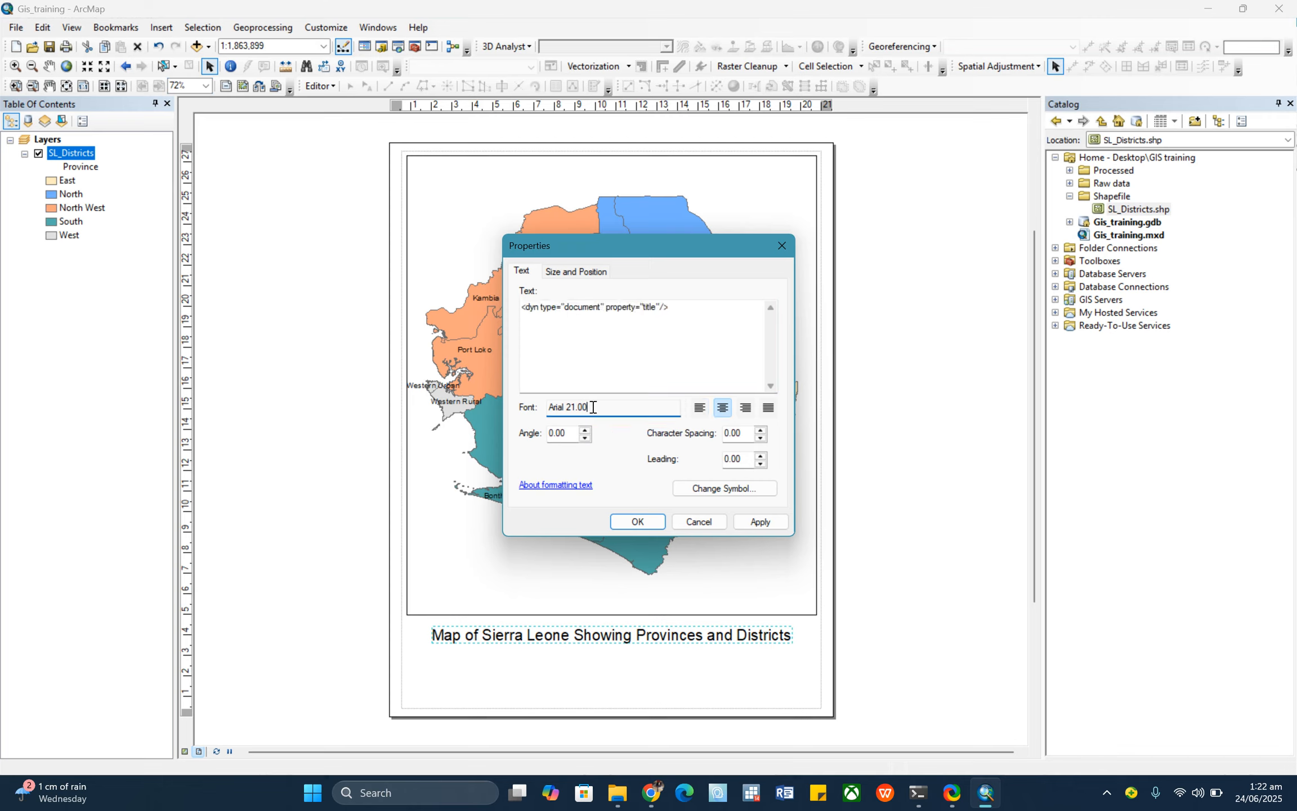
pyautogui.click(704, 491)
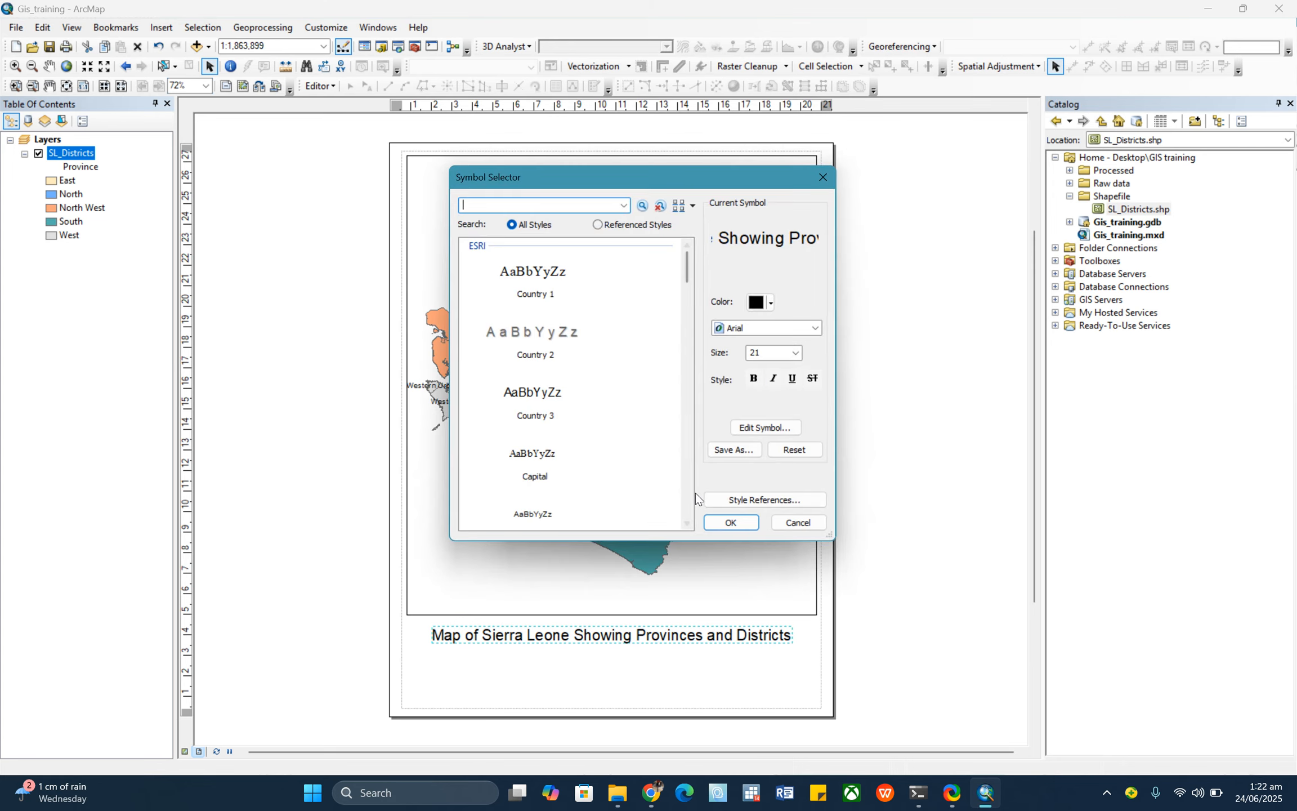
pyautogui.click(796, 353)
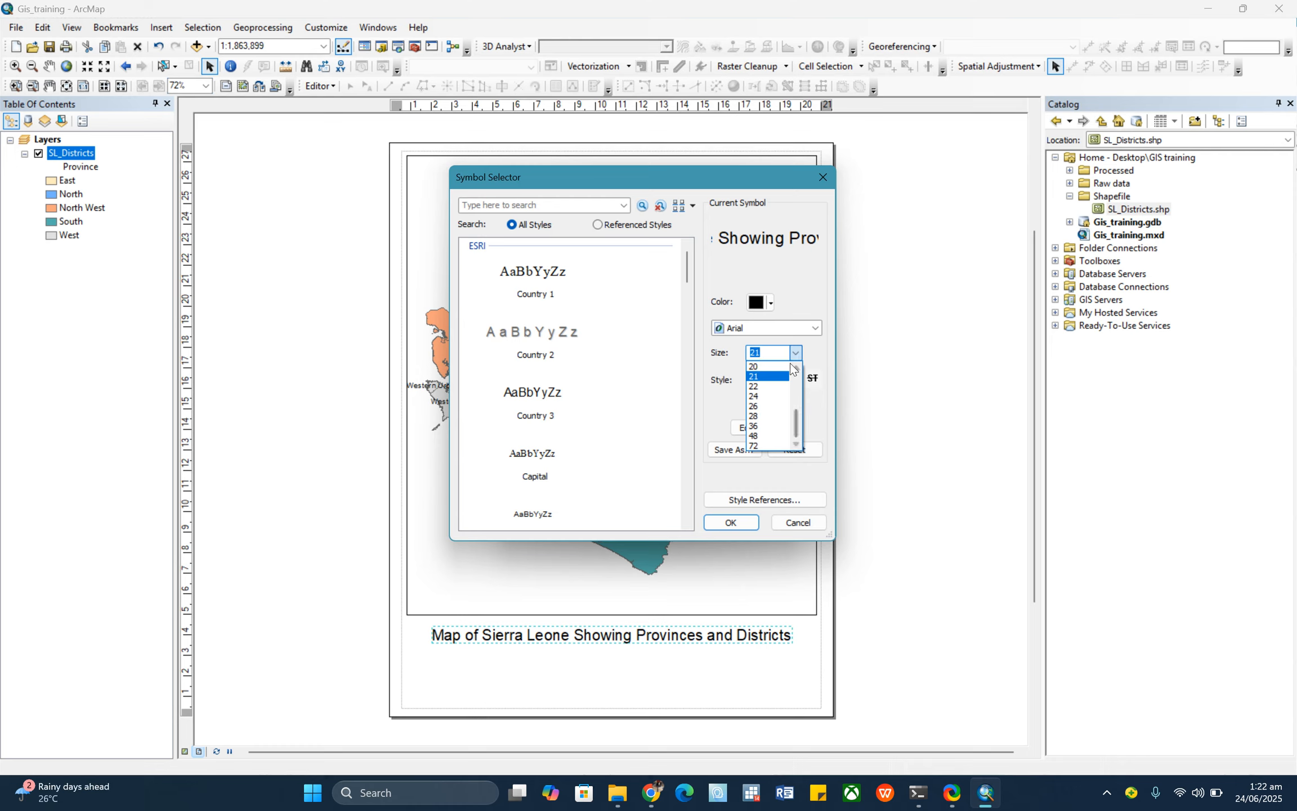
pyautogui.scroll(1, 790, 368)
pyautogui.click(773, 368)
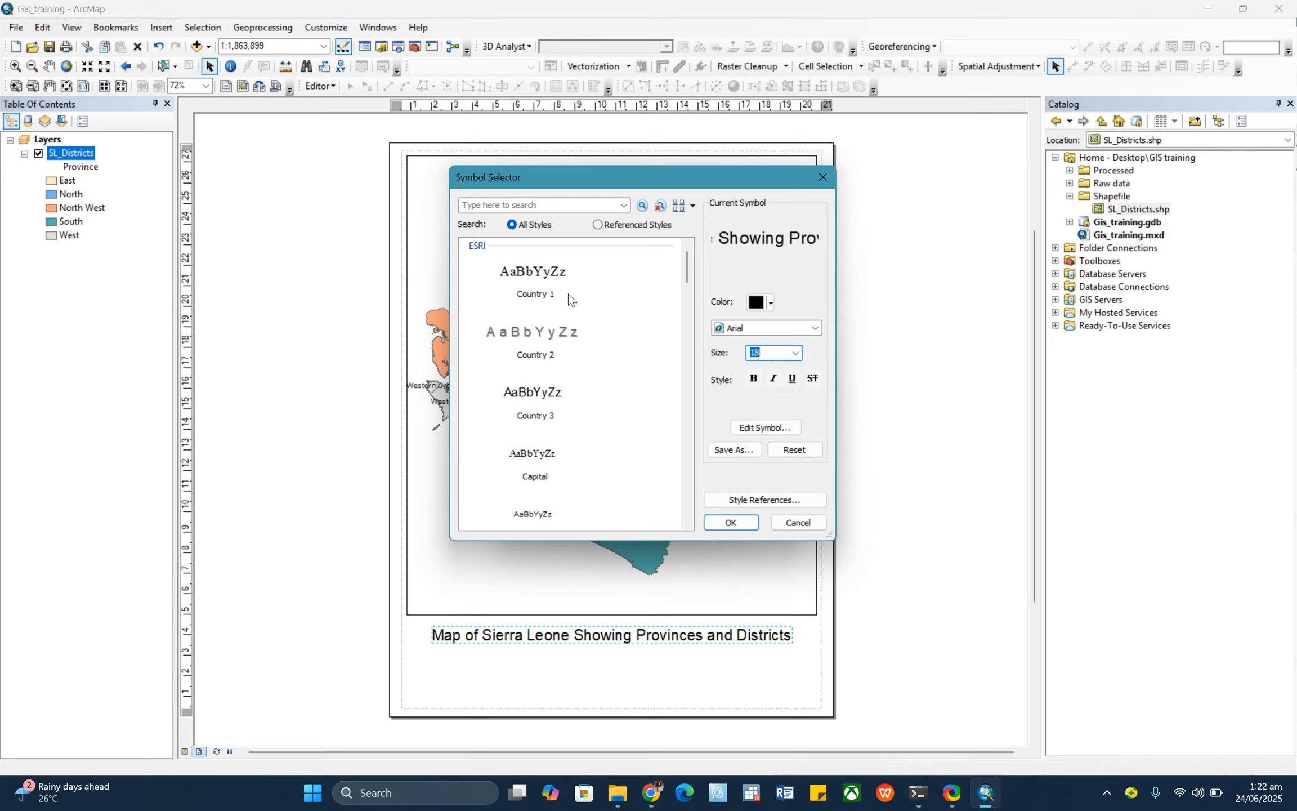
pyautogui.click(730, 524)
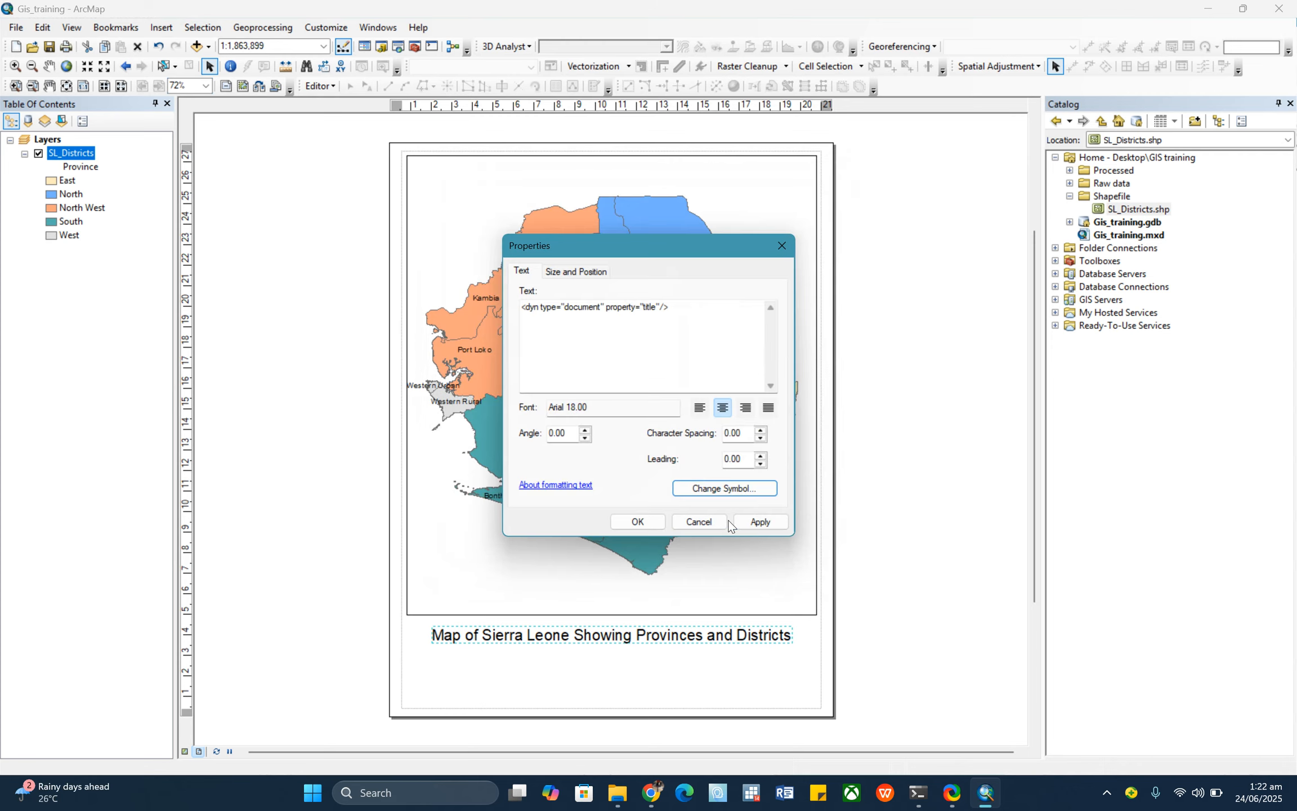
pyautogui.click(637, 521)
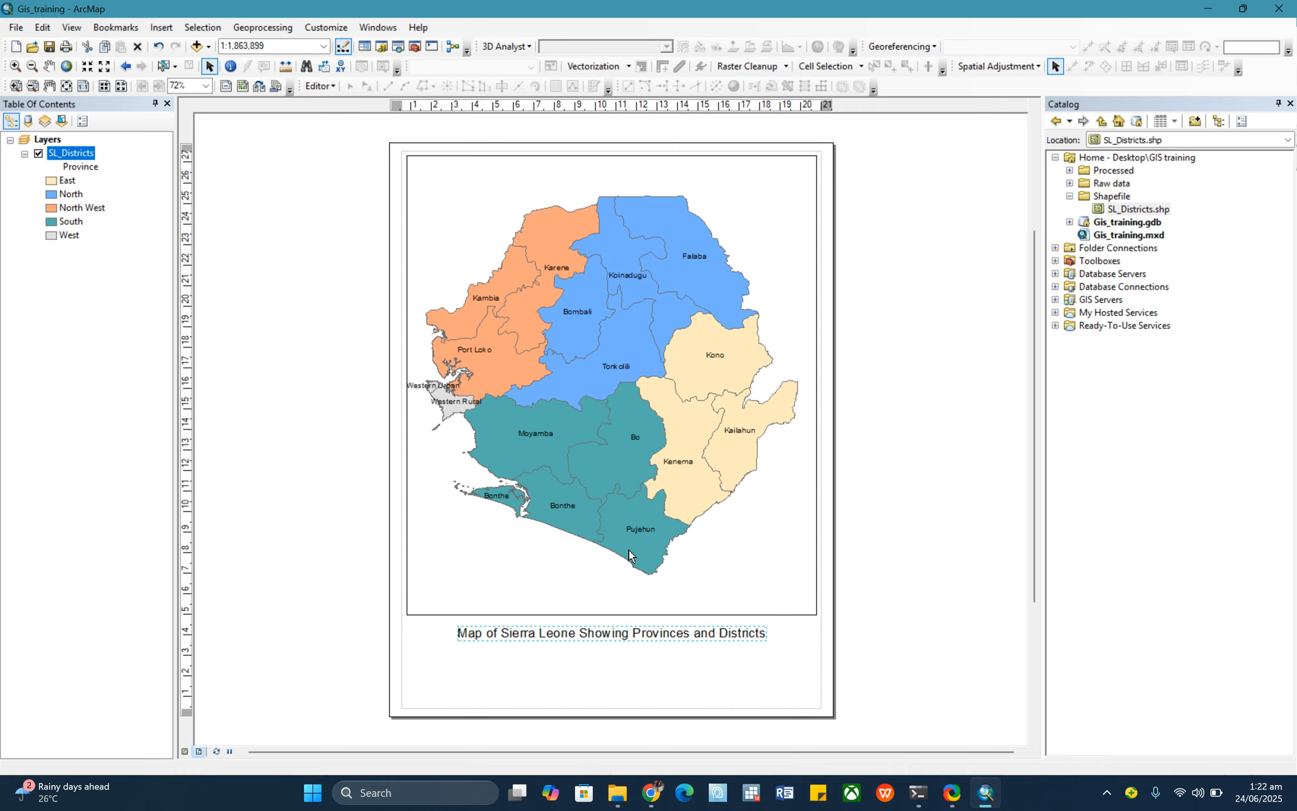
pyautogui.click(315, 555)
pyautogui.click(163, 28)
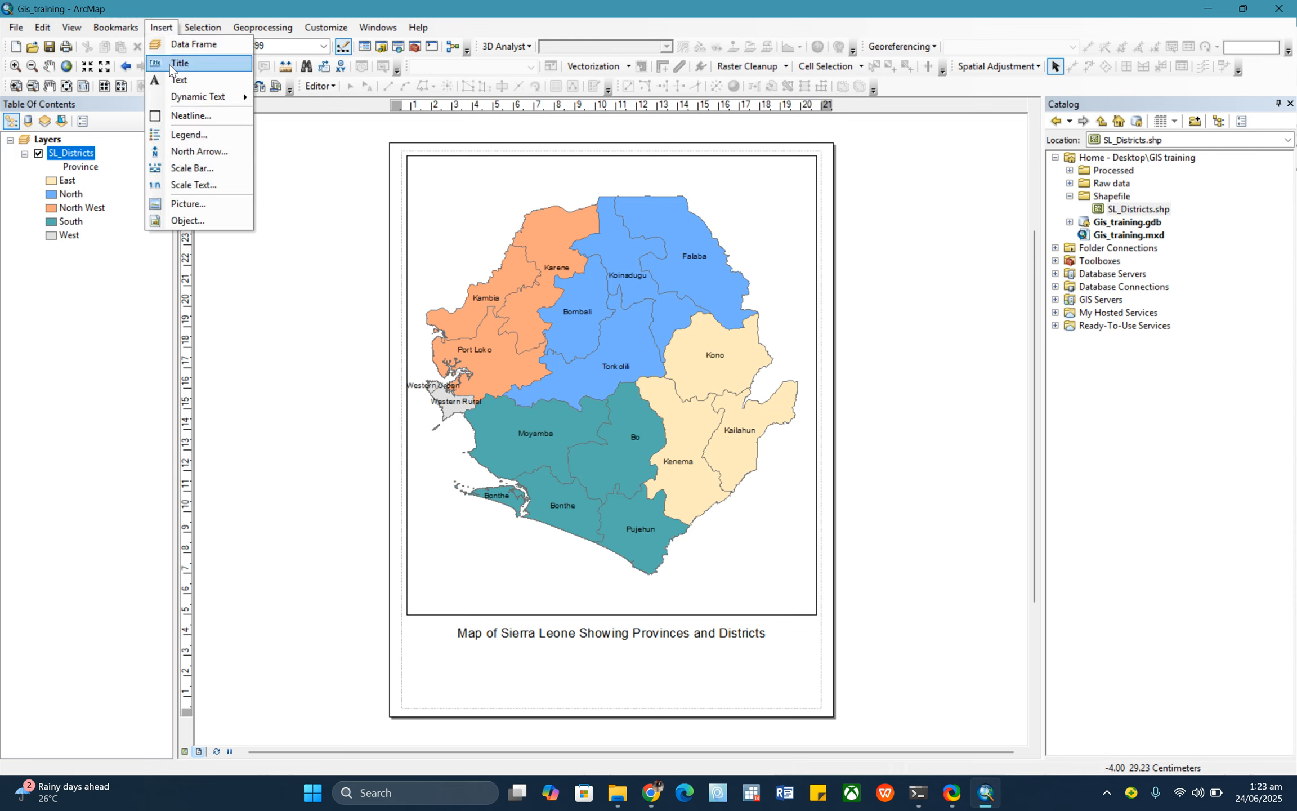
pyautogui.click(104, 290)
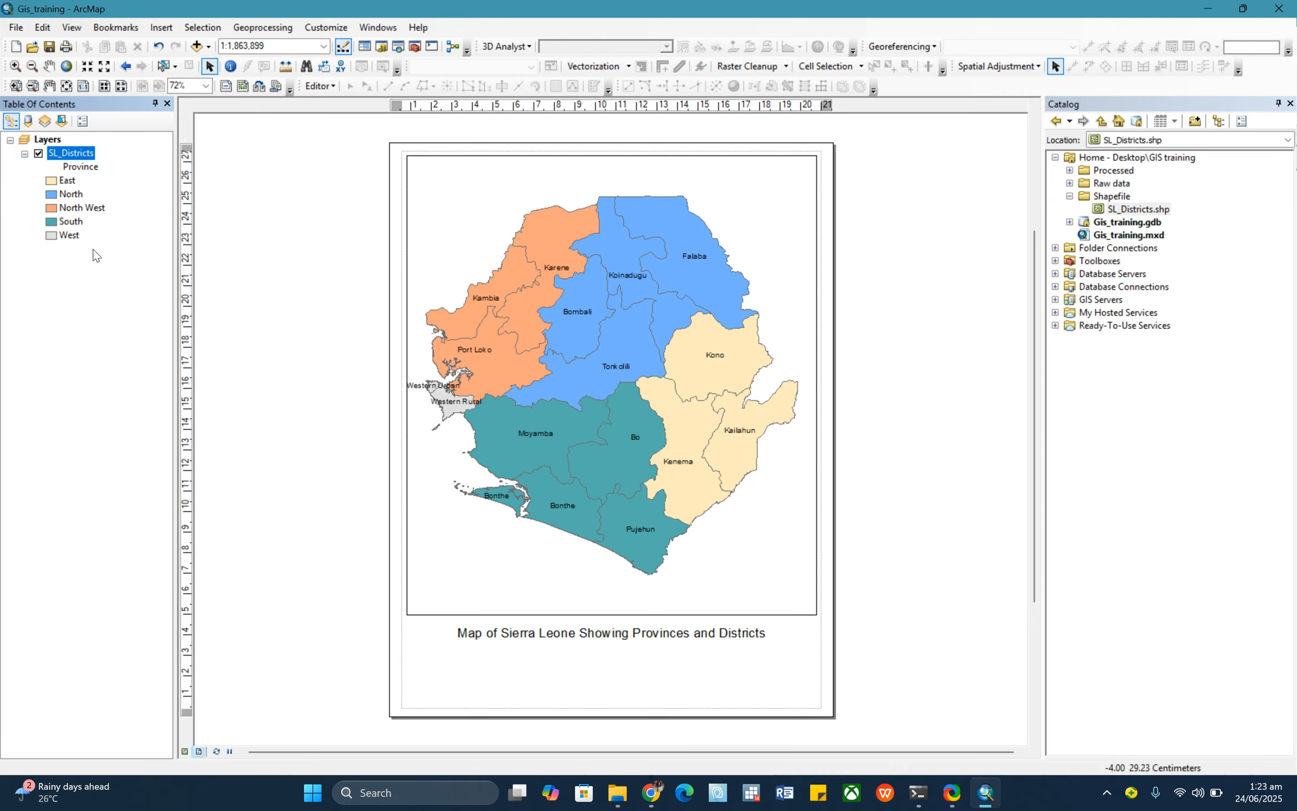
# Insert a one-column legend of the SL_Districts layer with the default title and frame settings, and place it in the data frame's lower-right corner.
pyautogui.click(163, 28)
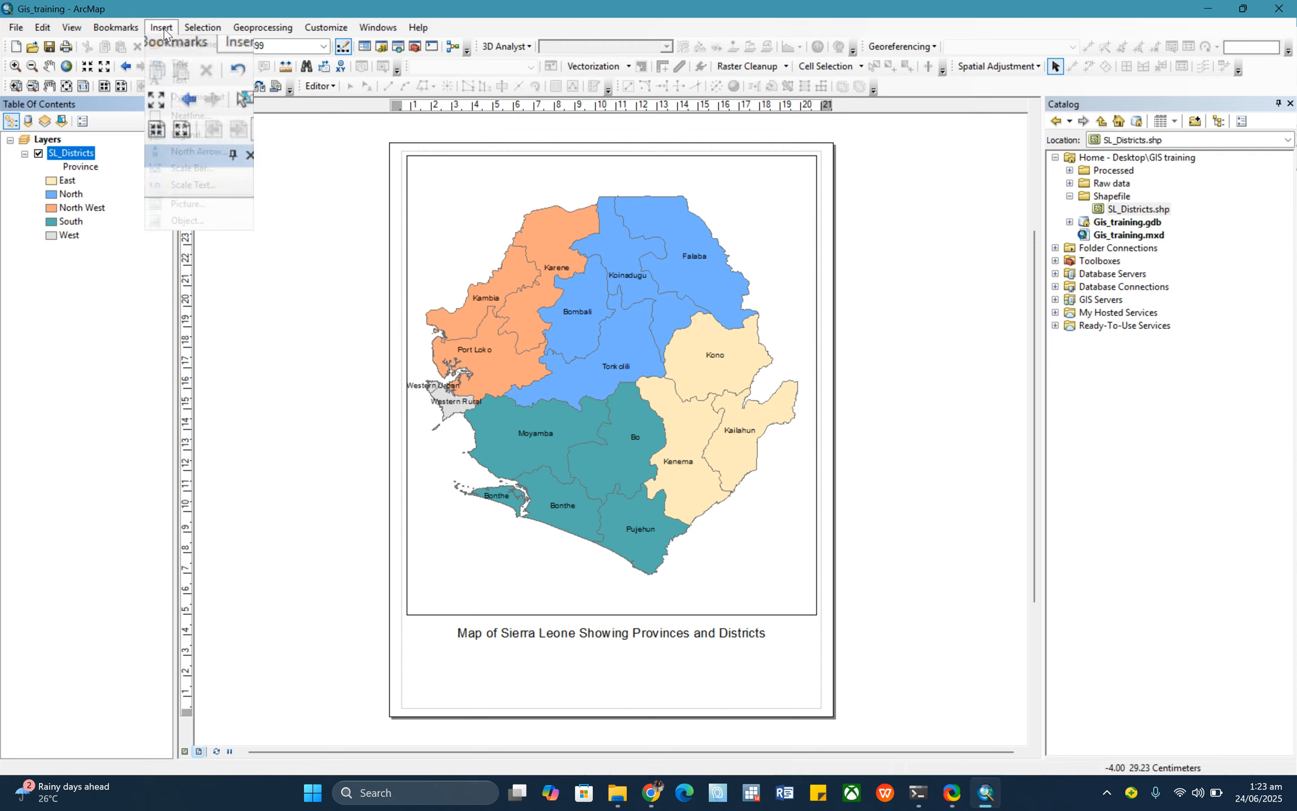
pyautogui.click(180, 137)
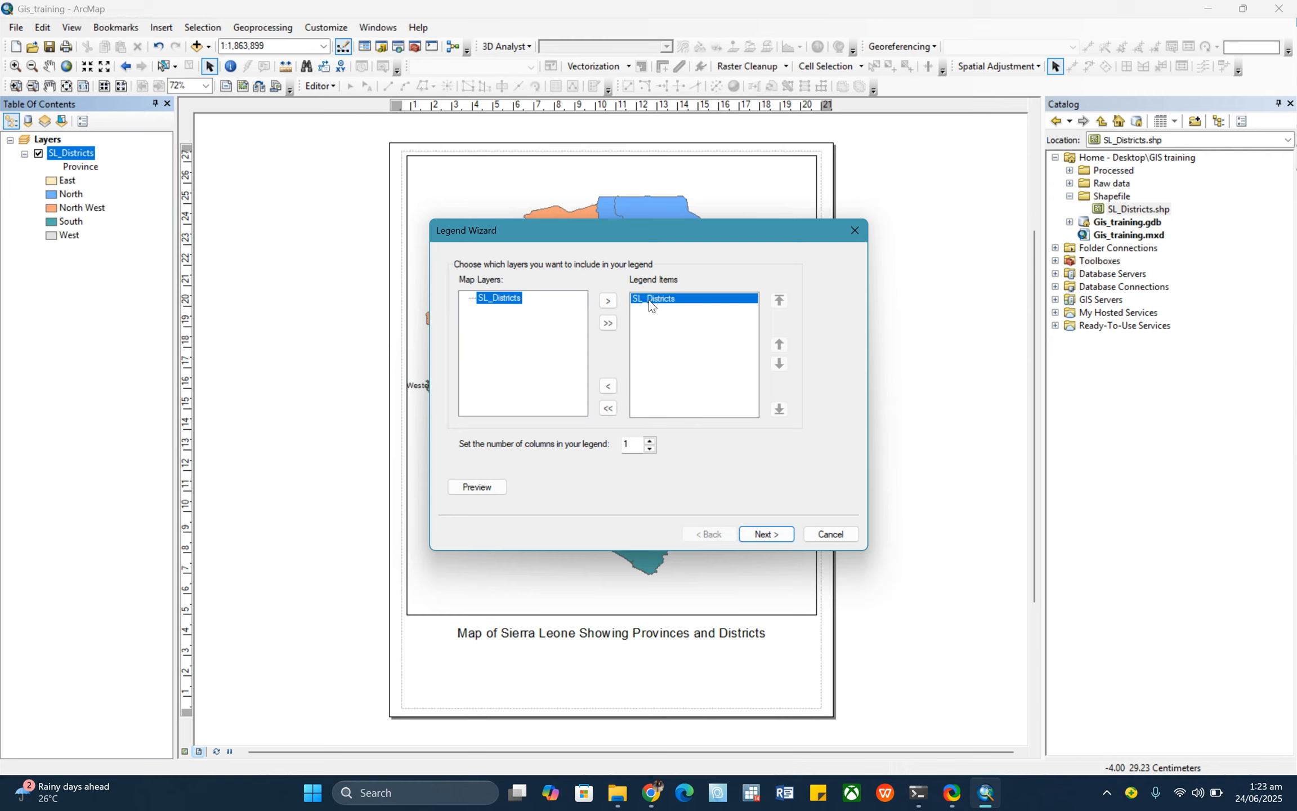
pyautogui.click(608, 386)
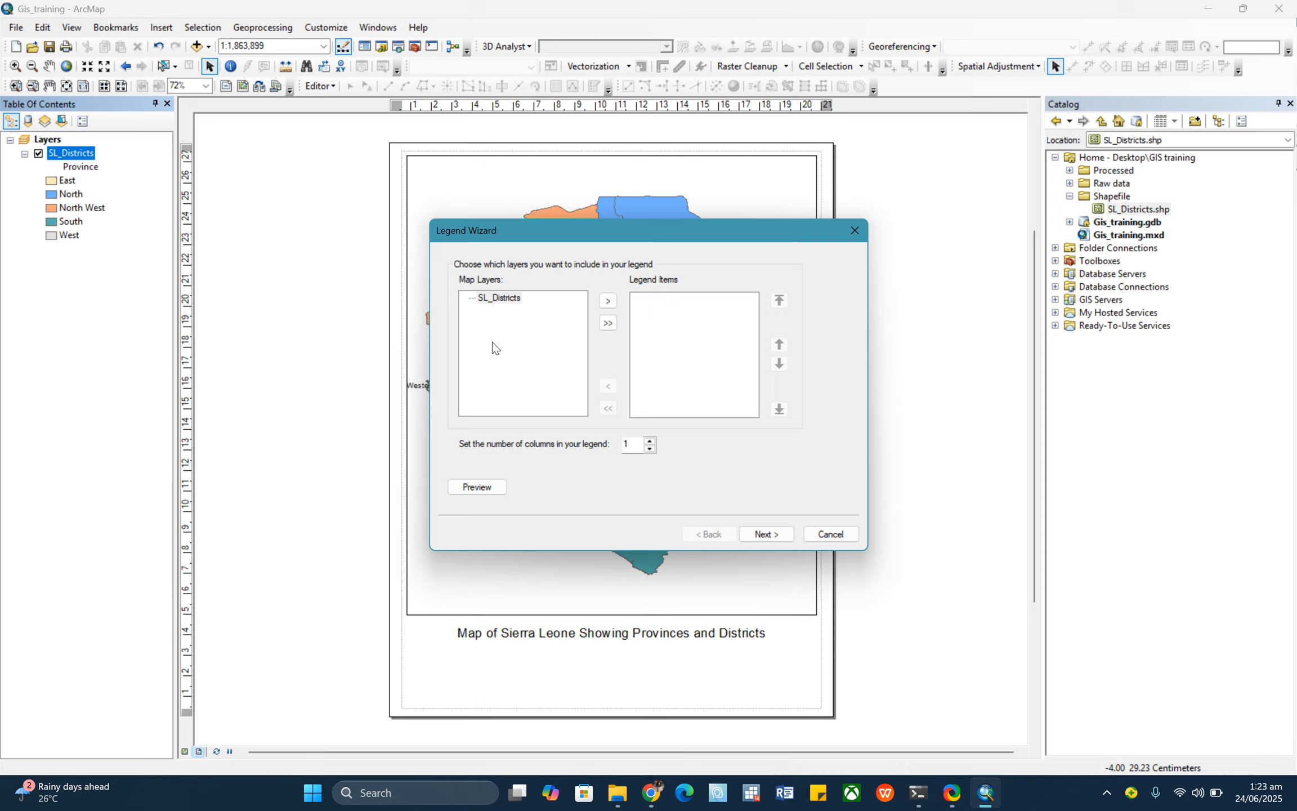
pyautogui.click(493, 301)
pyautogui.click(608, 300)
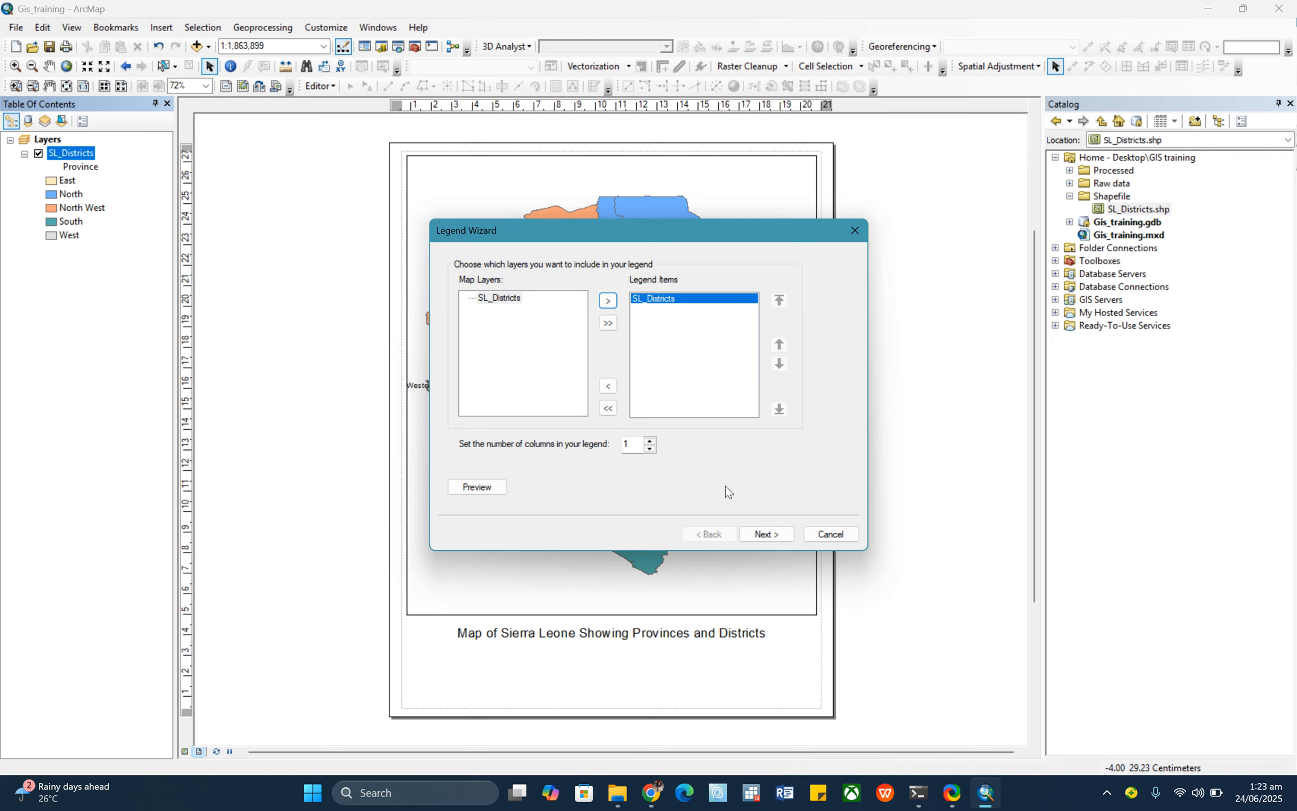
pyautogui.click(763, 535)
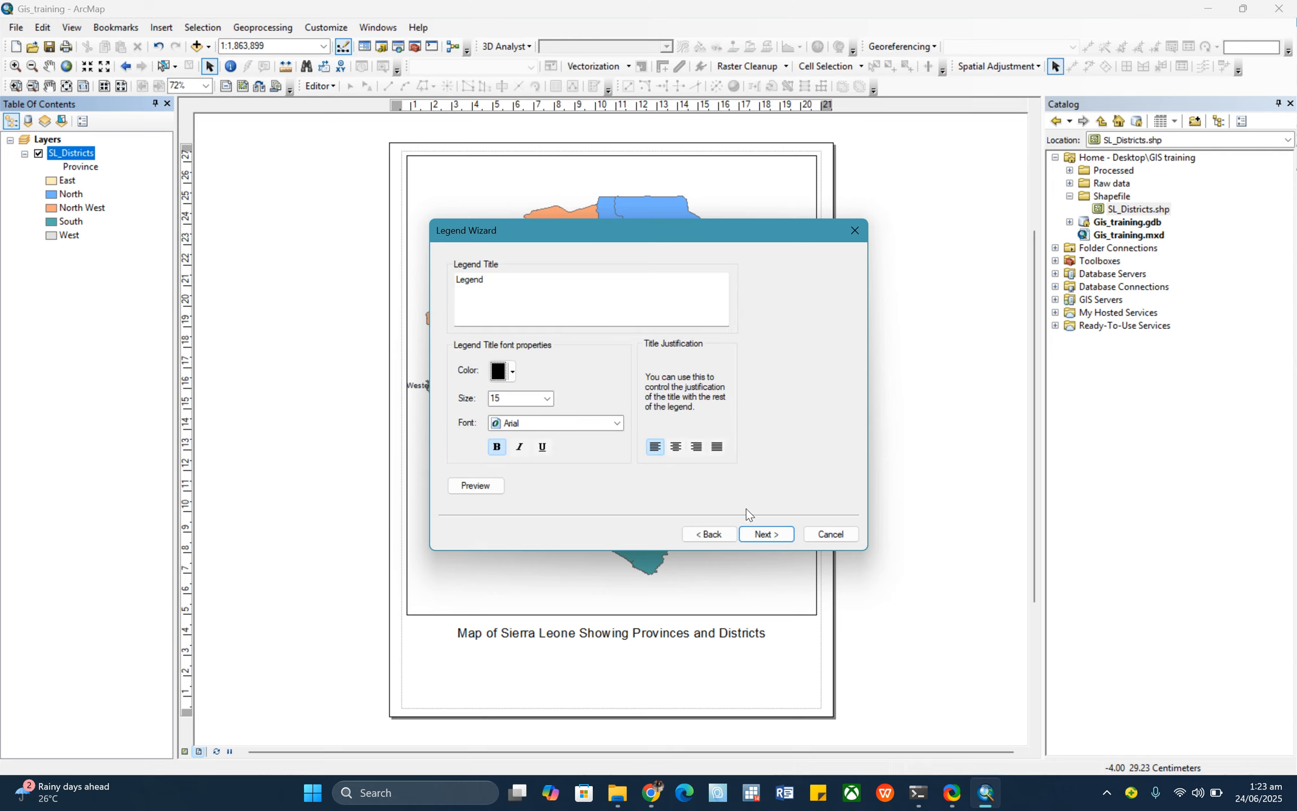
pyautogui.click(760, 532)
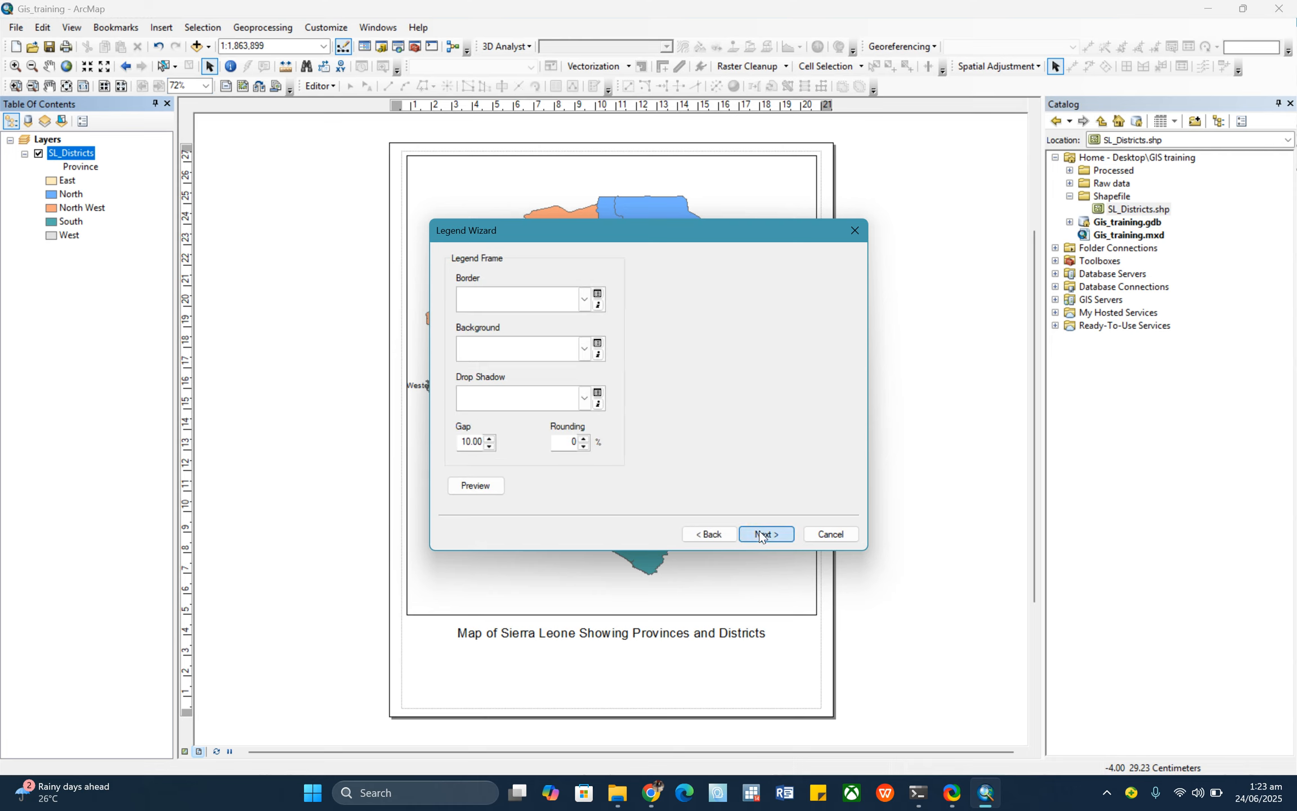
pyautogui.click(759, 533)
pyautogui.click(758, 533)
pyautogui.click(760, 534)
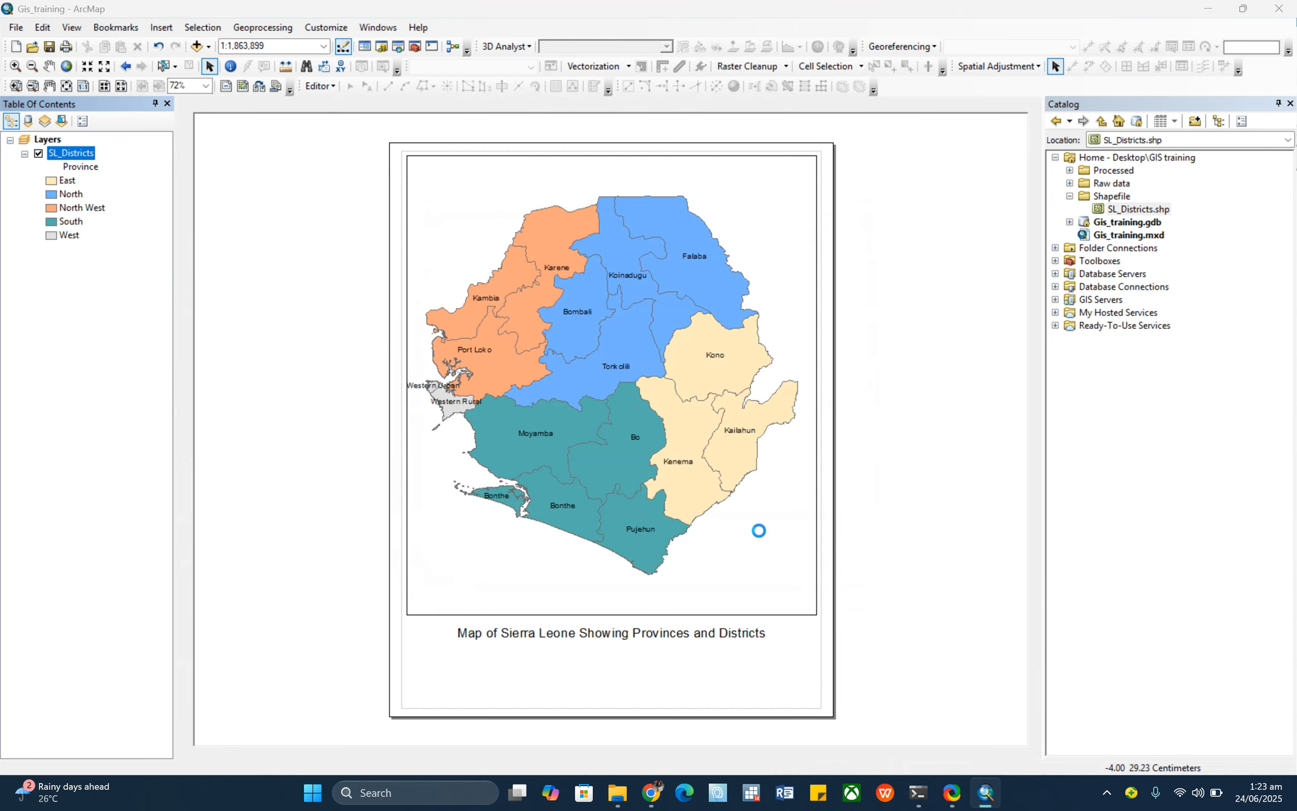
pyautogui.moveTo(542, 434); pyautogui.dragTo(755, 522)
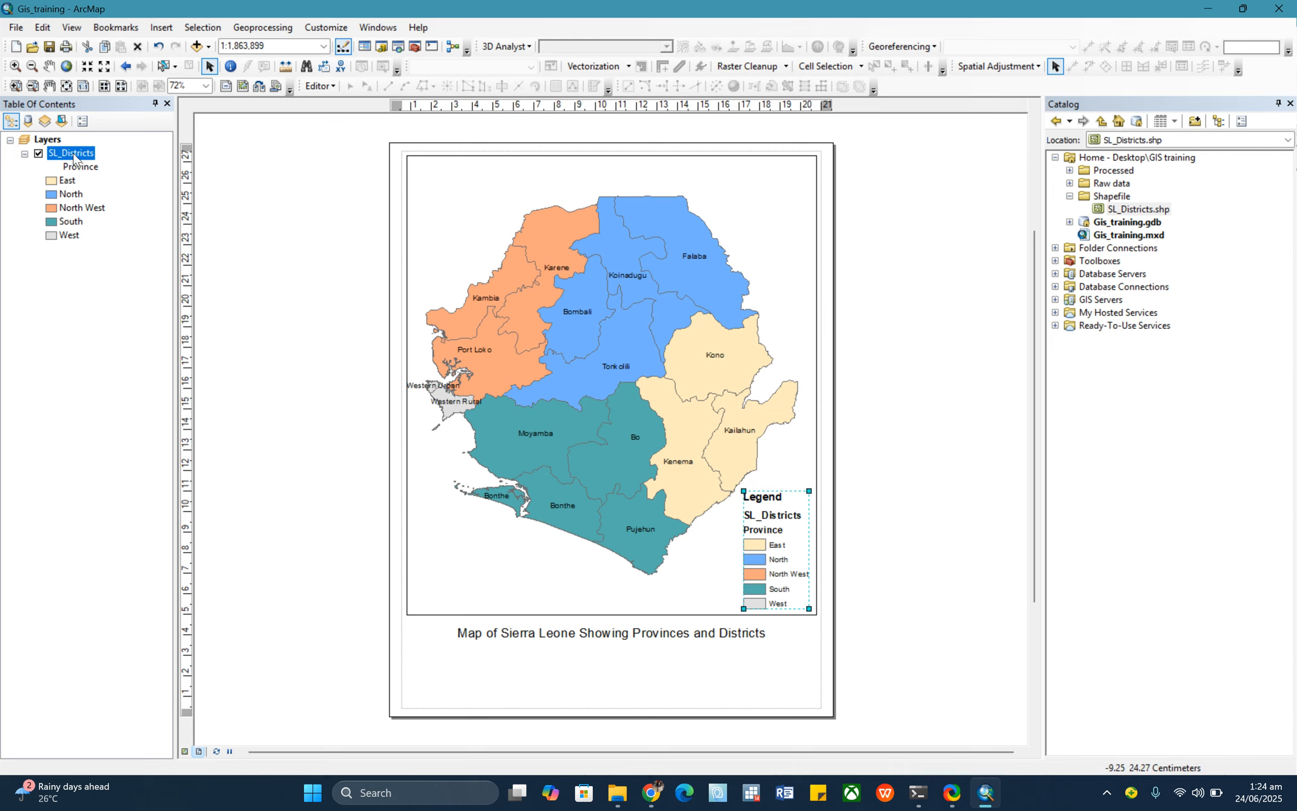
# Rename the SL_Districts layer as District so the legend heading uses that name.
pyautogui.click(73, 154)
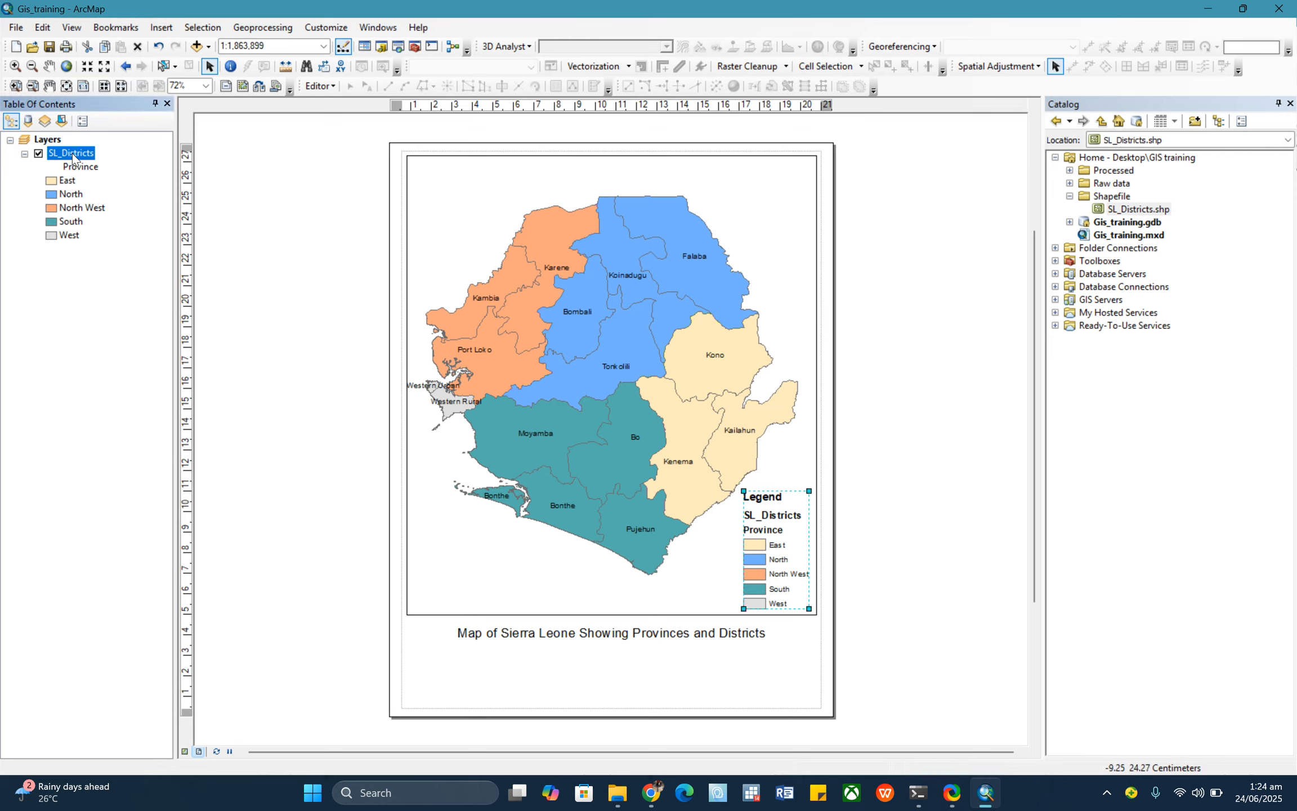
pyautogui.click(73, 153)
pyautogui.write('District')
pyautogui.press('Return')
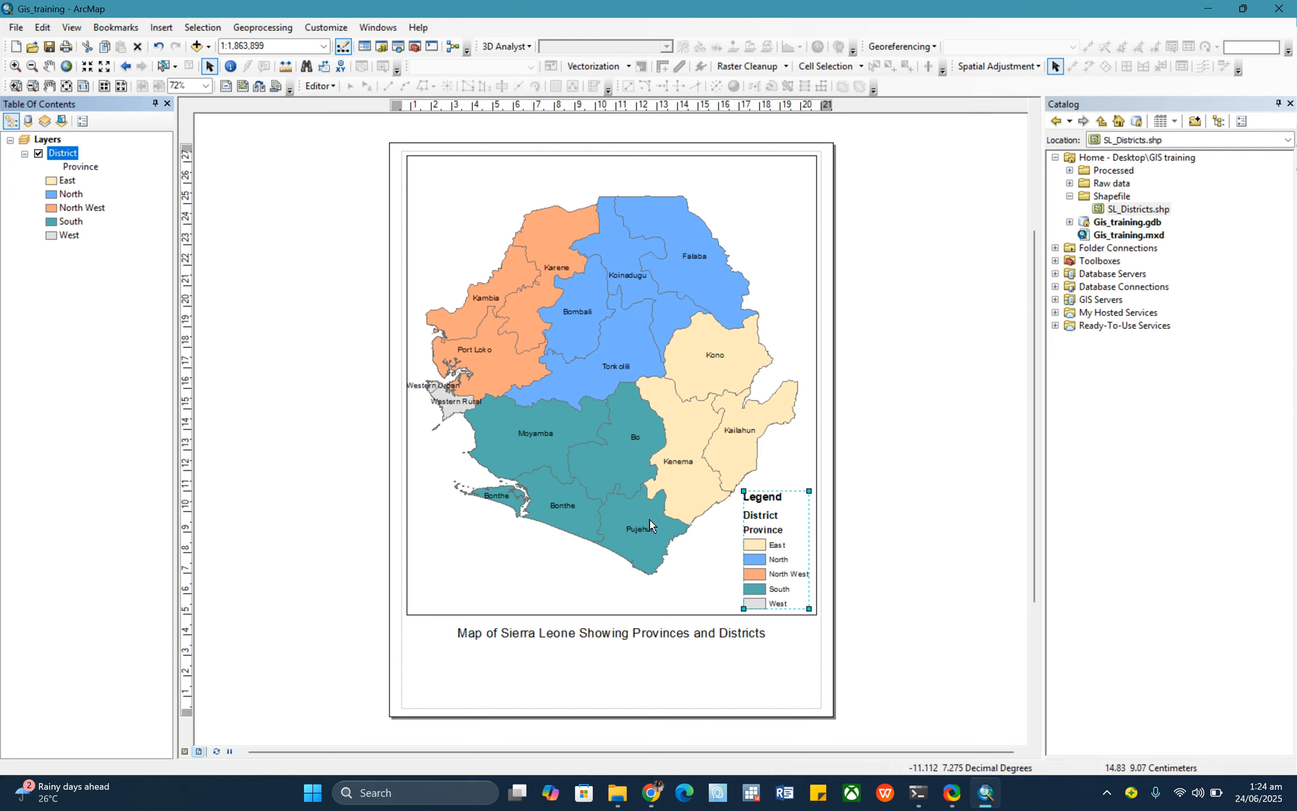
pyautogui.click(342, 397)
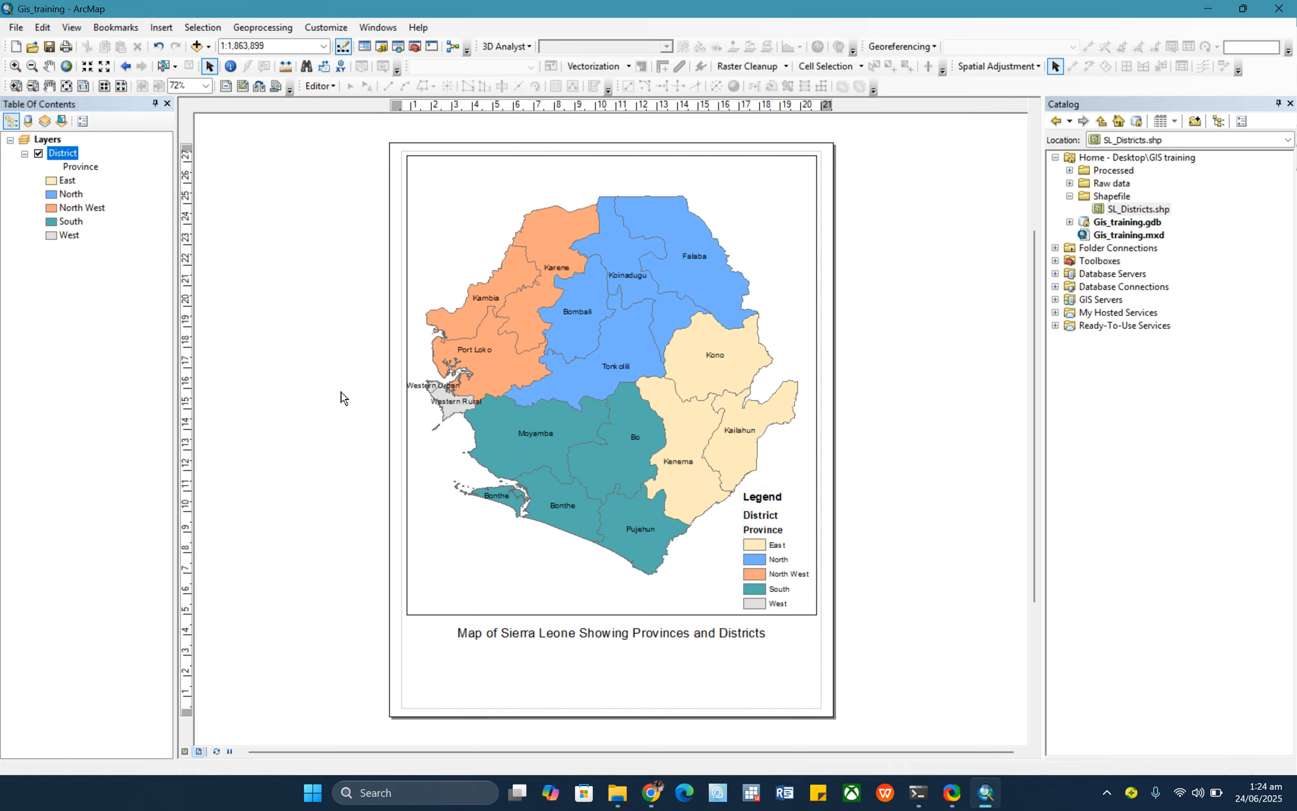
# Insert a Scale Line 2 scale bar, place it below the map title and widen it to about 9 cm.
pyautogui.click(164, 25)
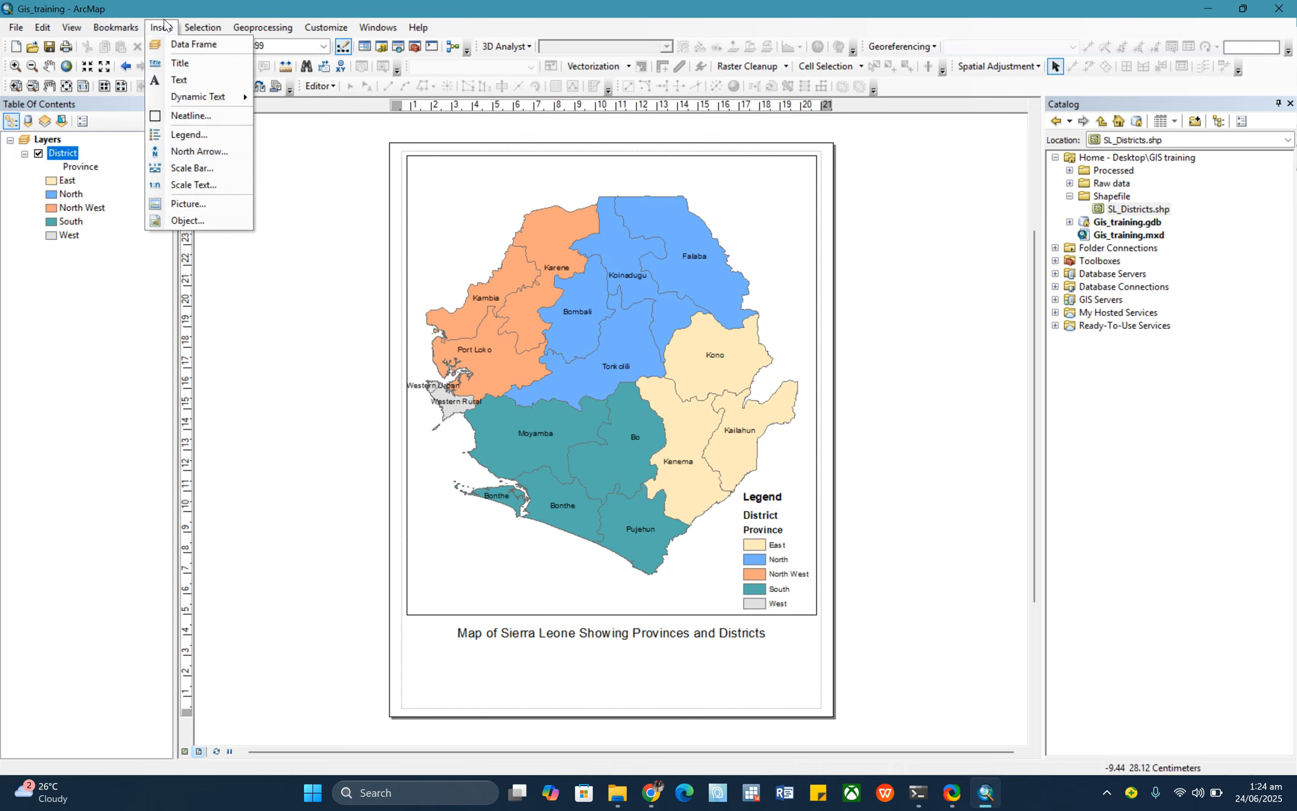
pyautogui.click(189, 168)
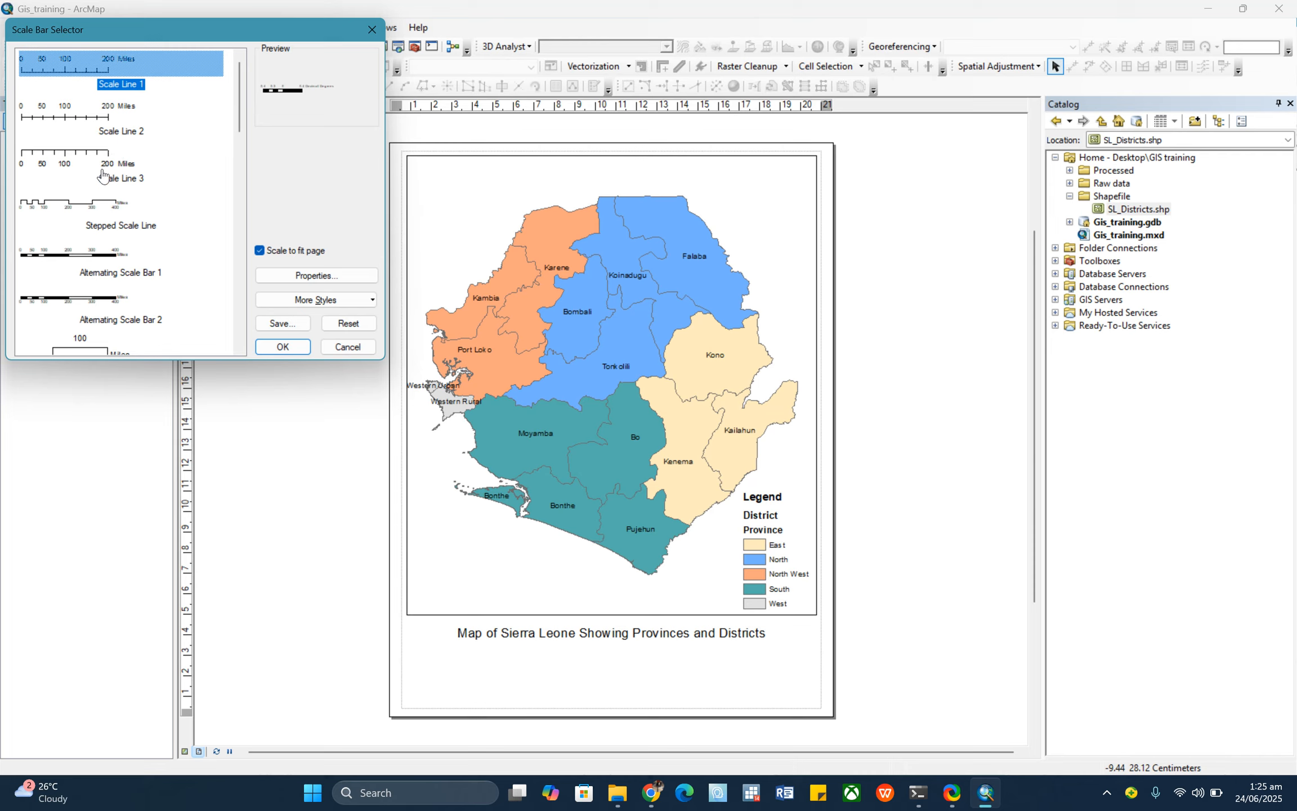
pyautogui.click(57, 117)
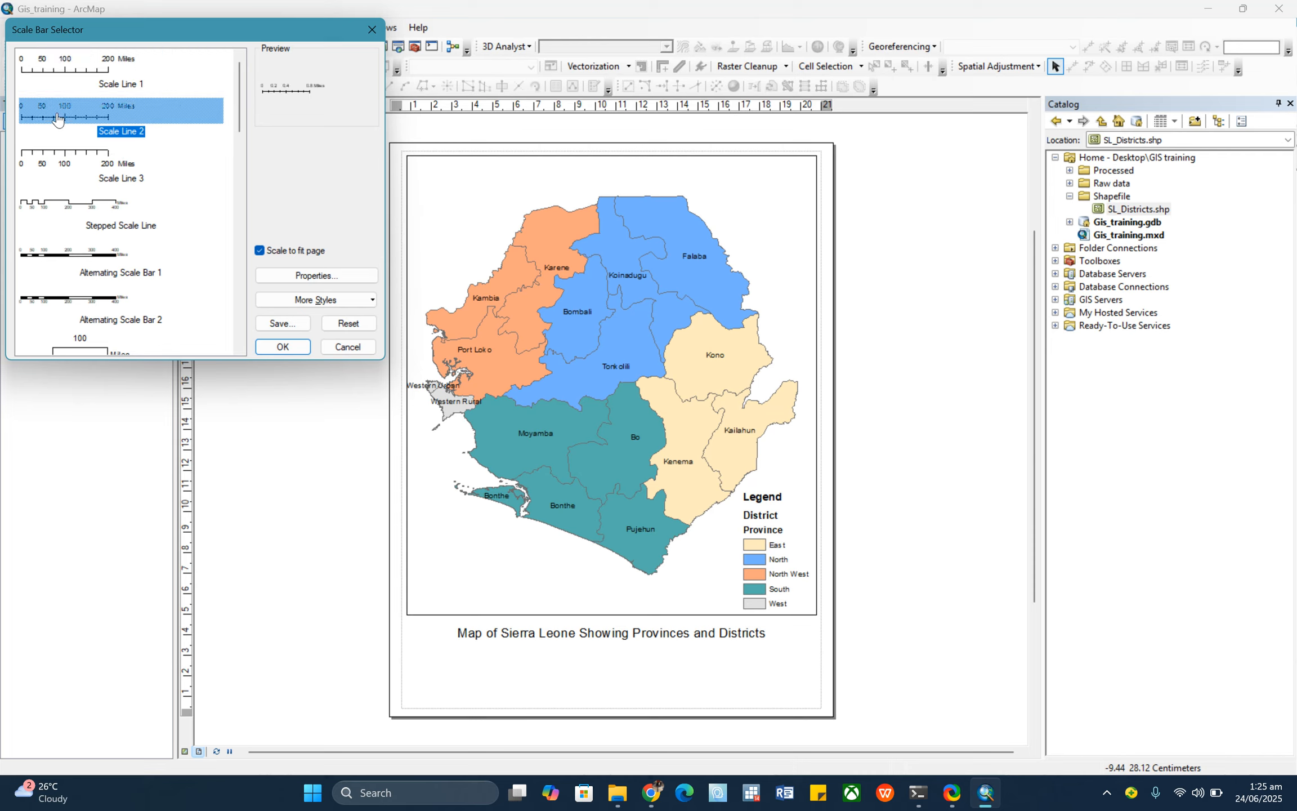
pyautogui.click(282, 347)
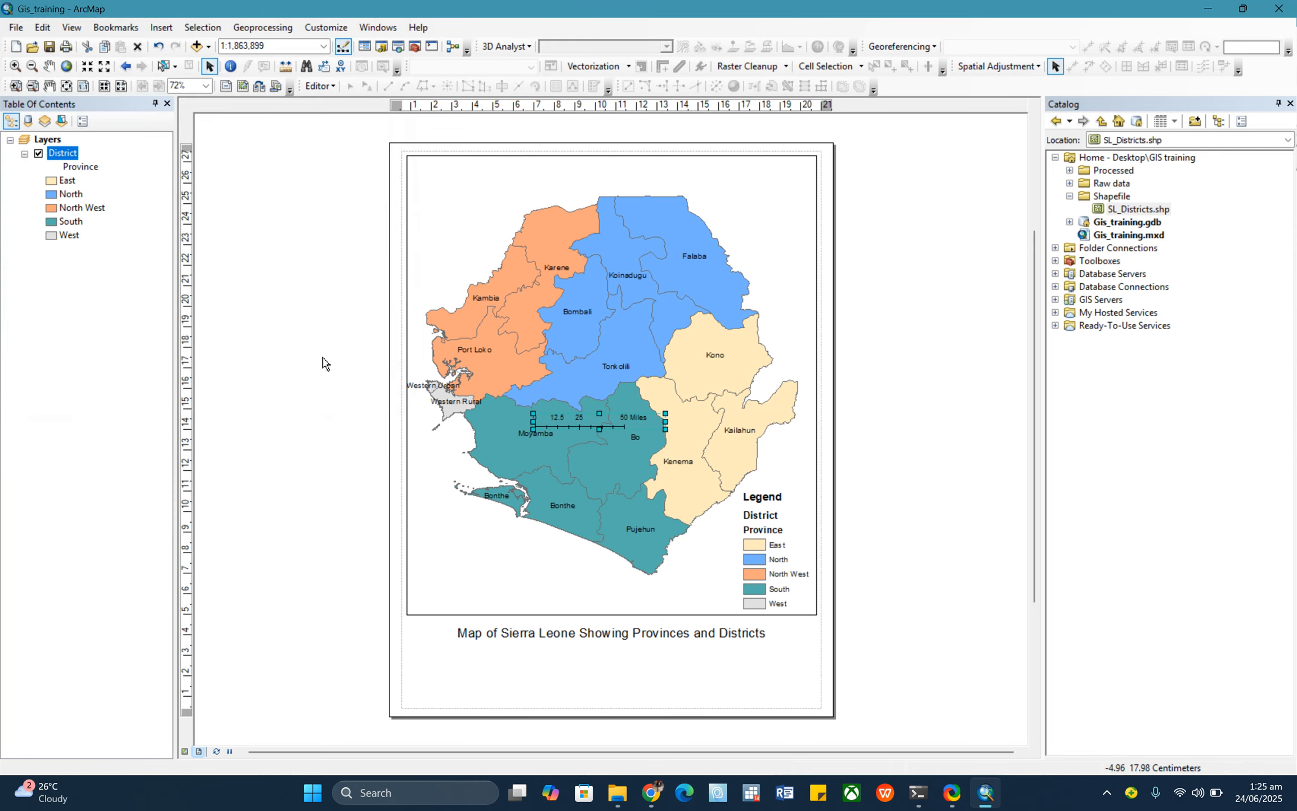
pyautogui.moveTo(598, 424); pyautogui.dragTo(728, 679)
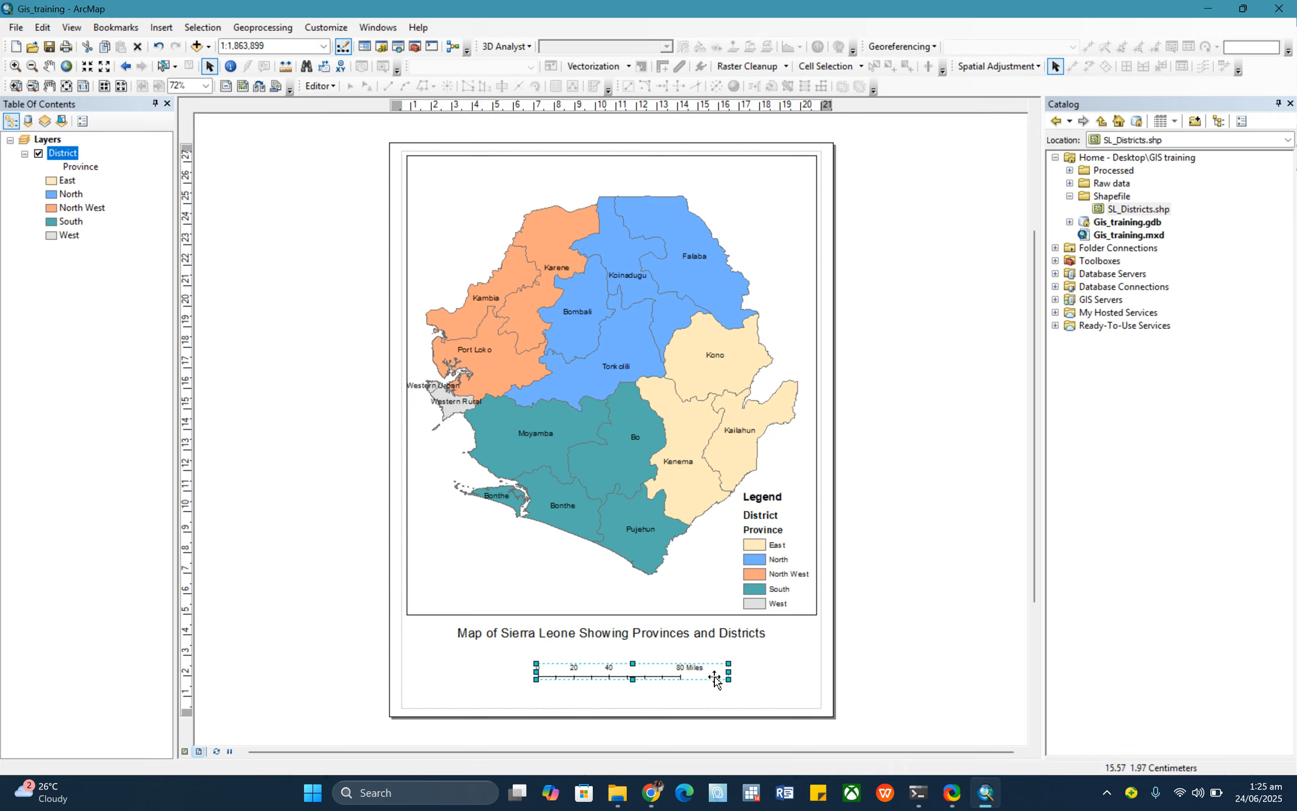
pyautogui.click(872, 678)
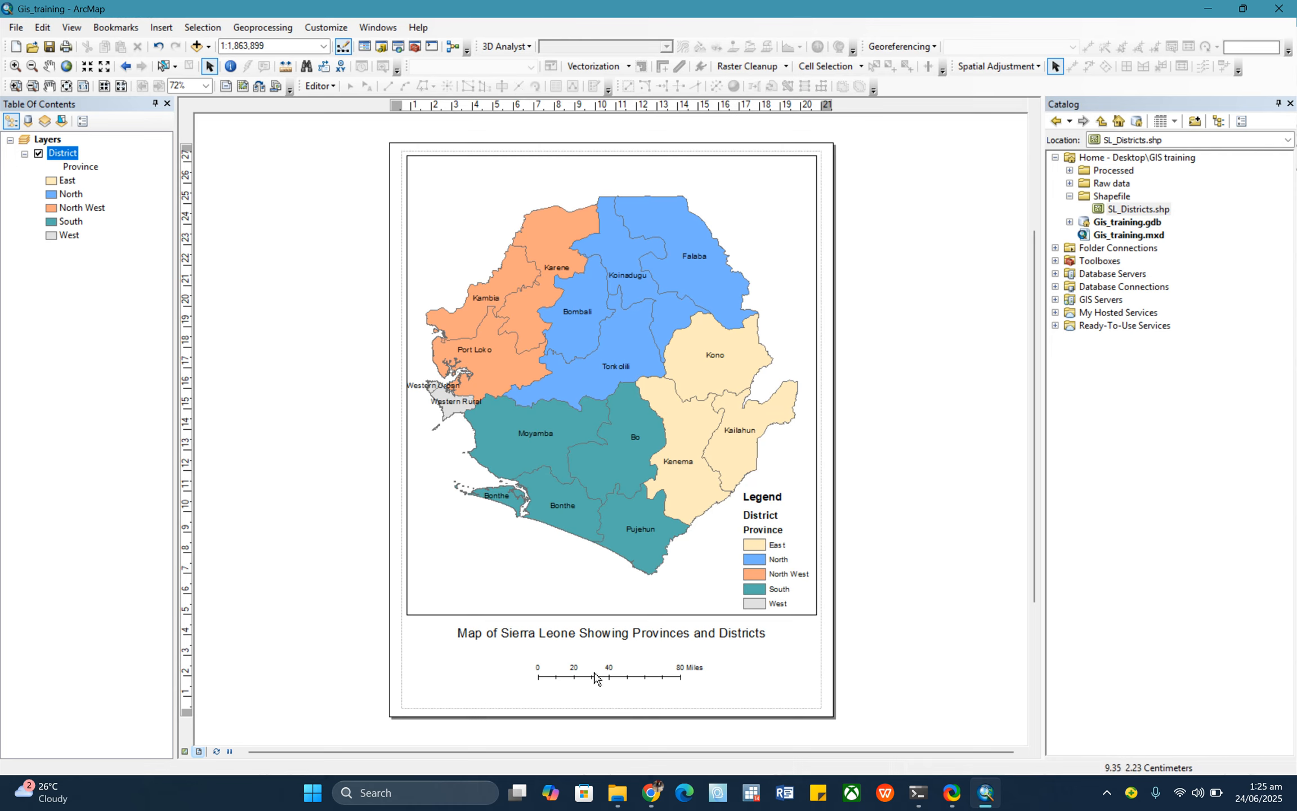
# Set the scale bar's division units to Kilometers.
pyautogui.click(652, 673)
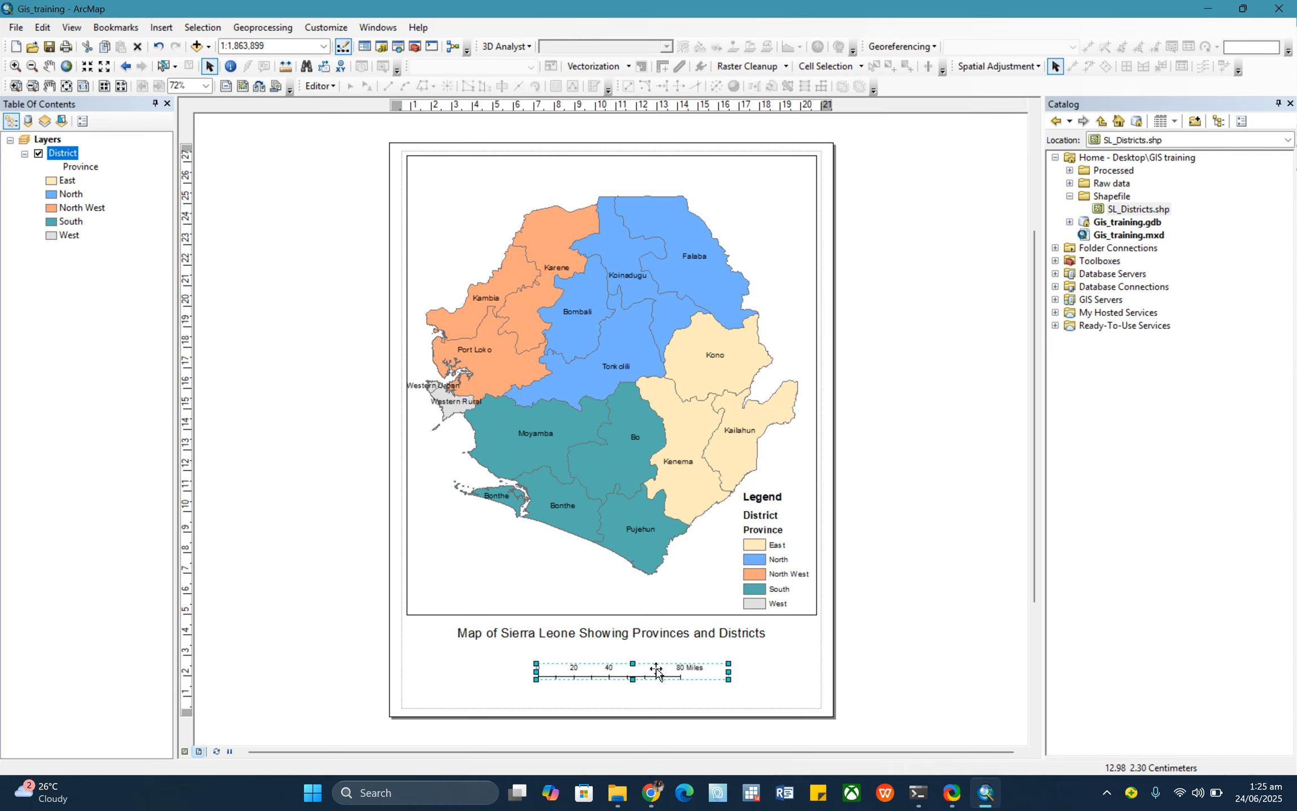
pyautogui.doubleClick(657, 670)
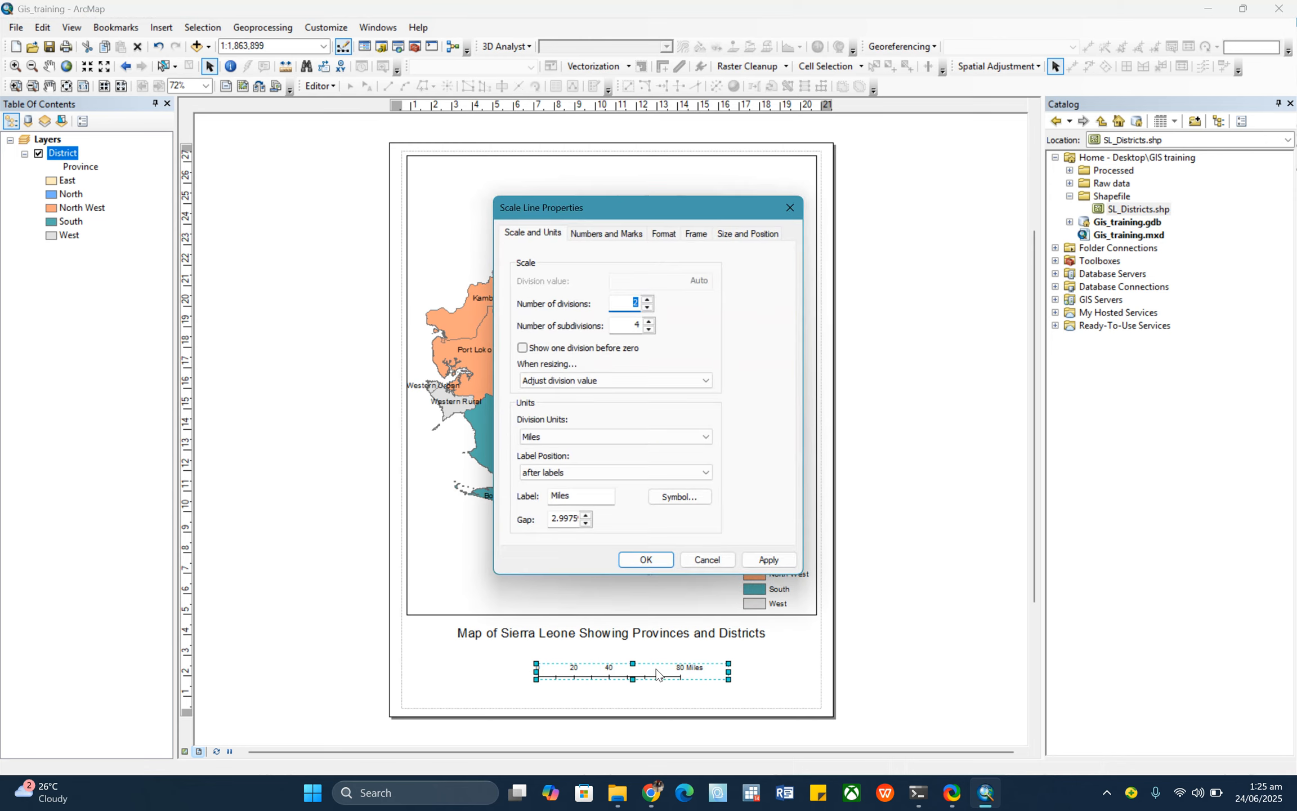
pyautogui.click(562, 439)
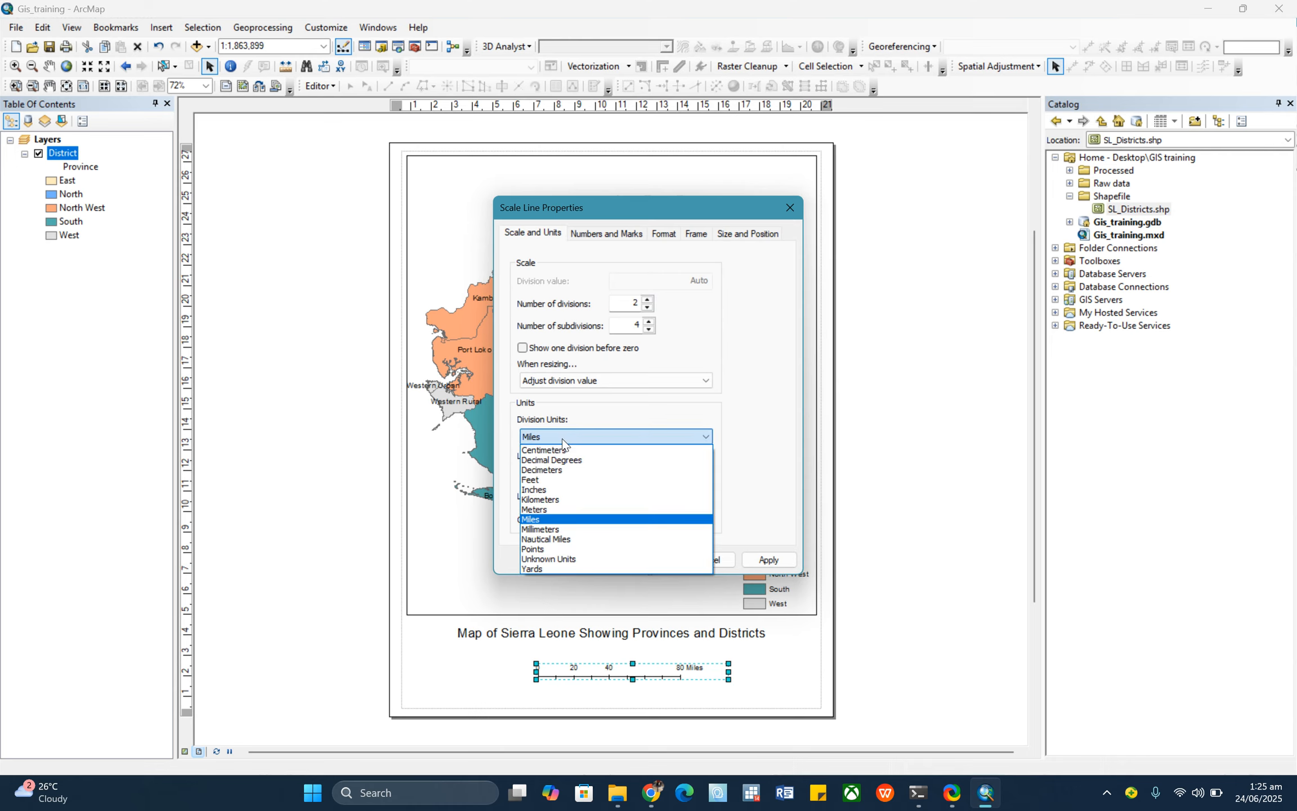
pyautogui.click(545, 500)
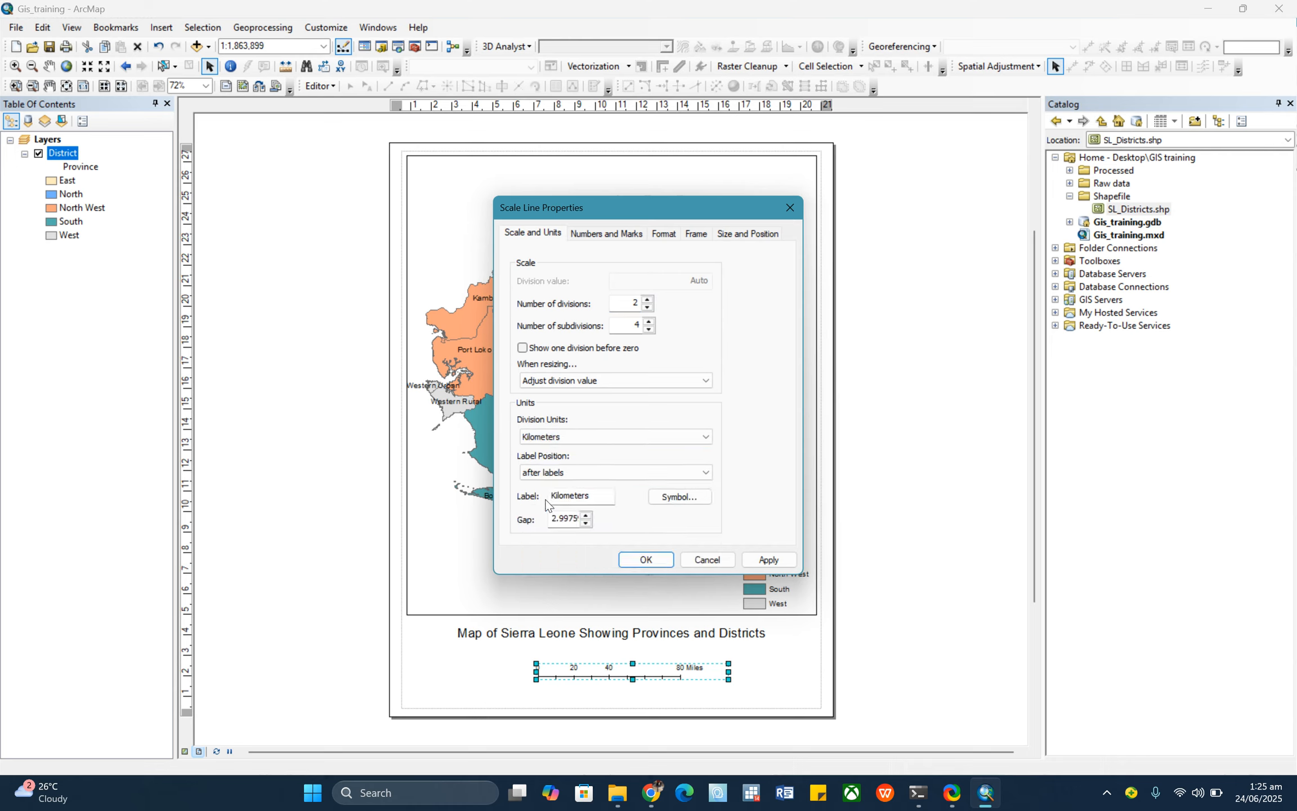
pyautogui.click(636, 562)
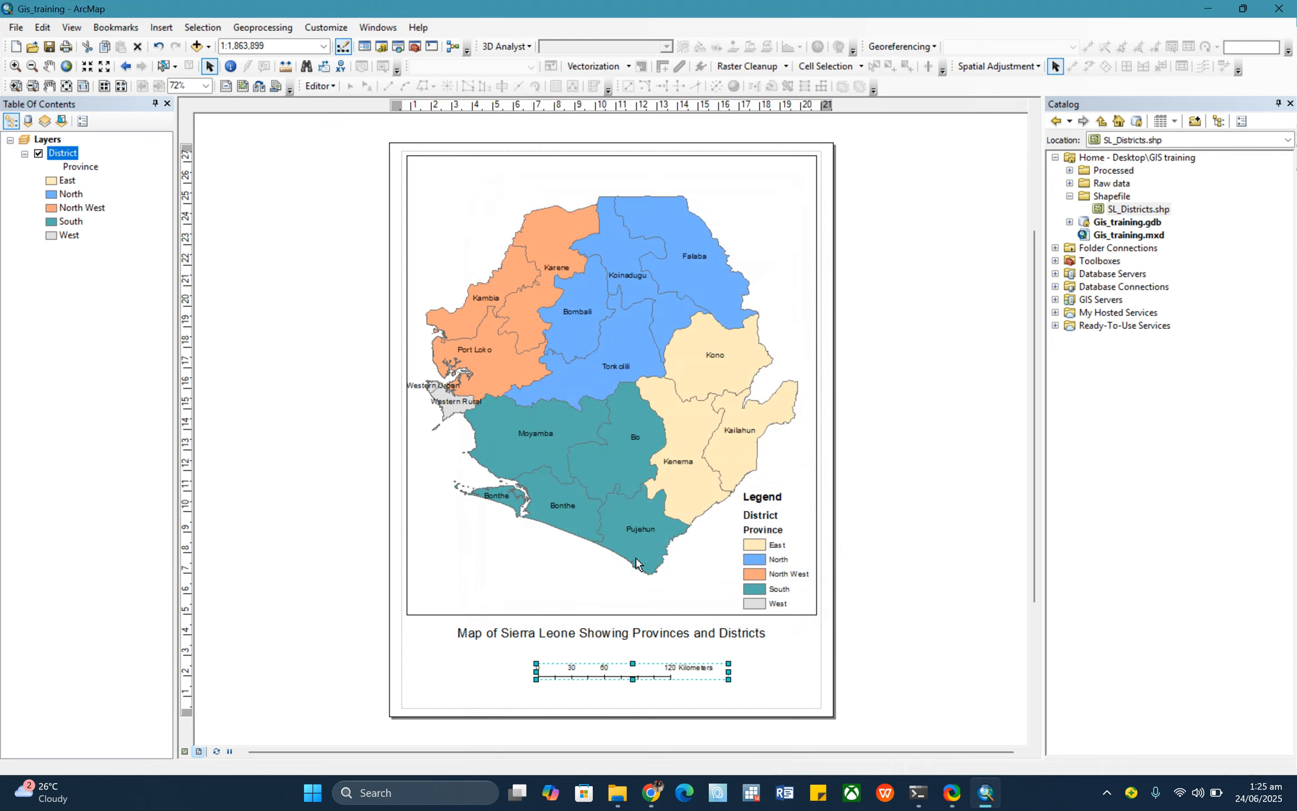
pyautogui.click(345, 550)
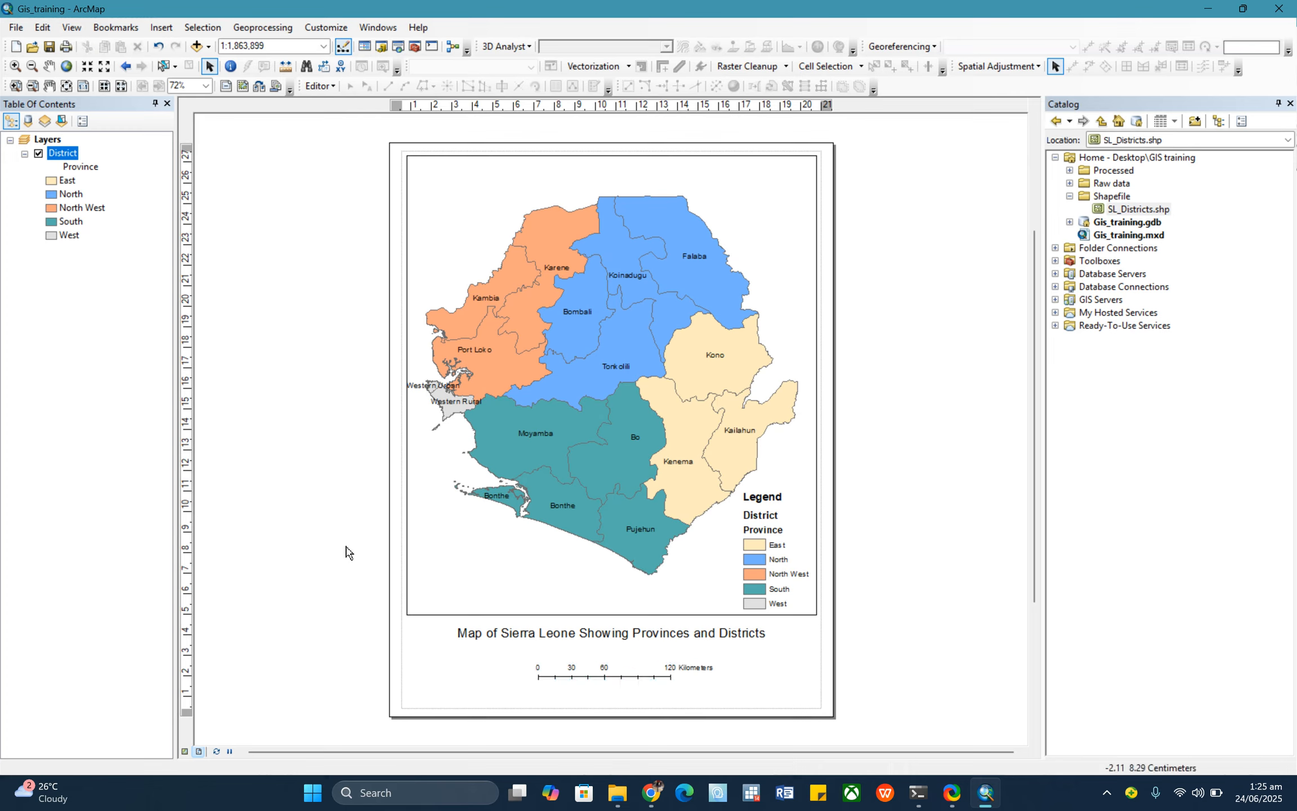
# Insert the ESRI North 14 north arrow, place it in the data frame's upper-left corner and shrink it to about 1.2 cm tall.
pyautogui.click(162, 28)
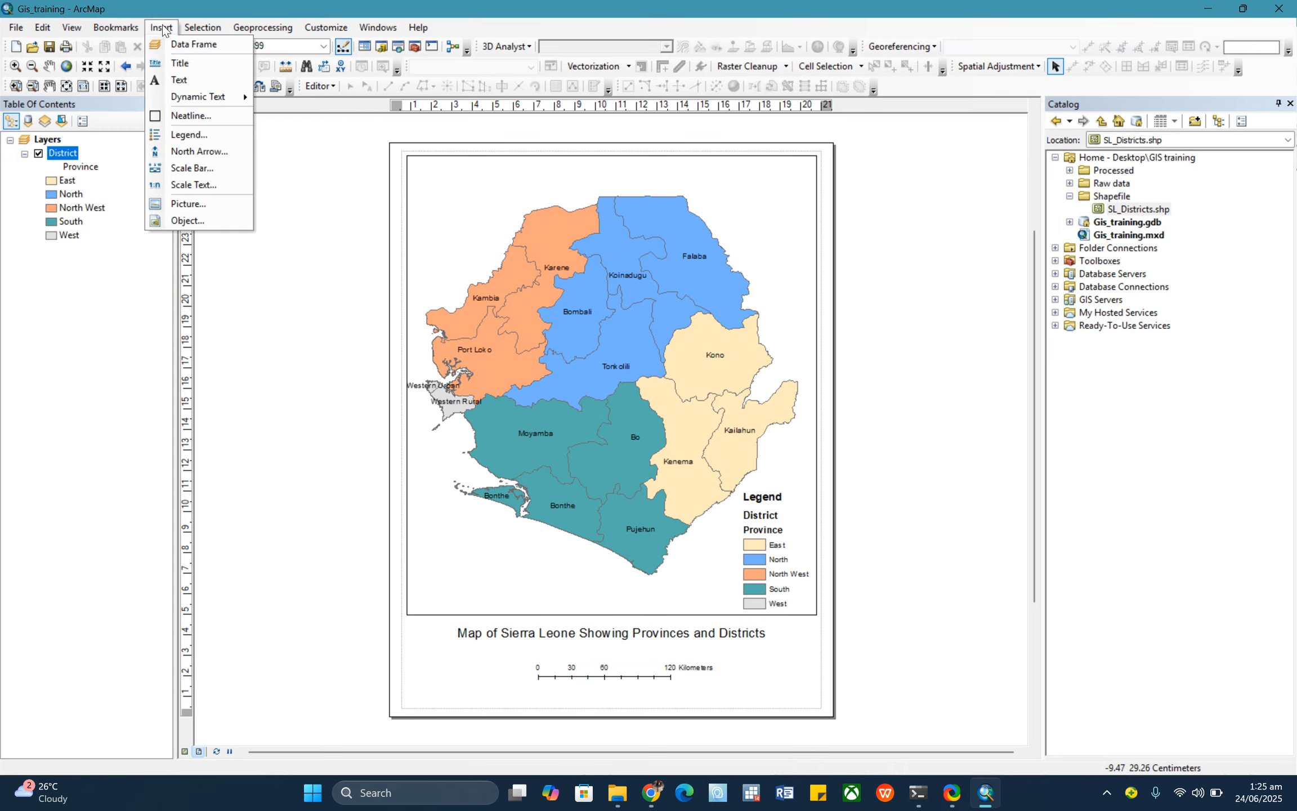
pyautogui.click(185, 151)
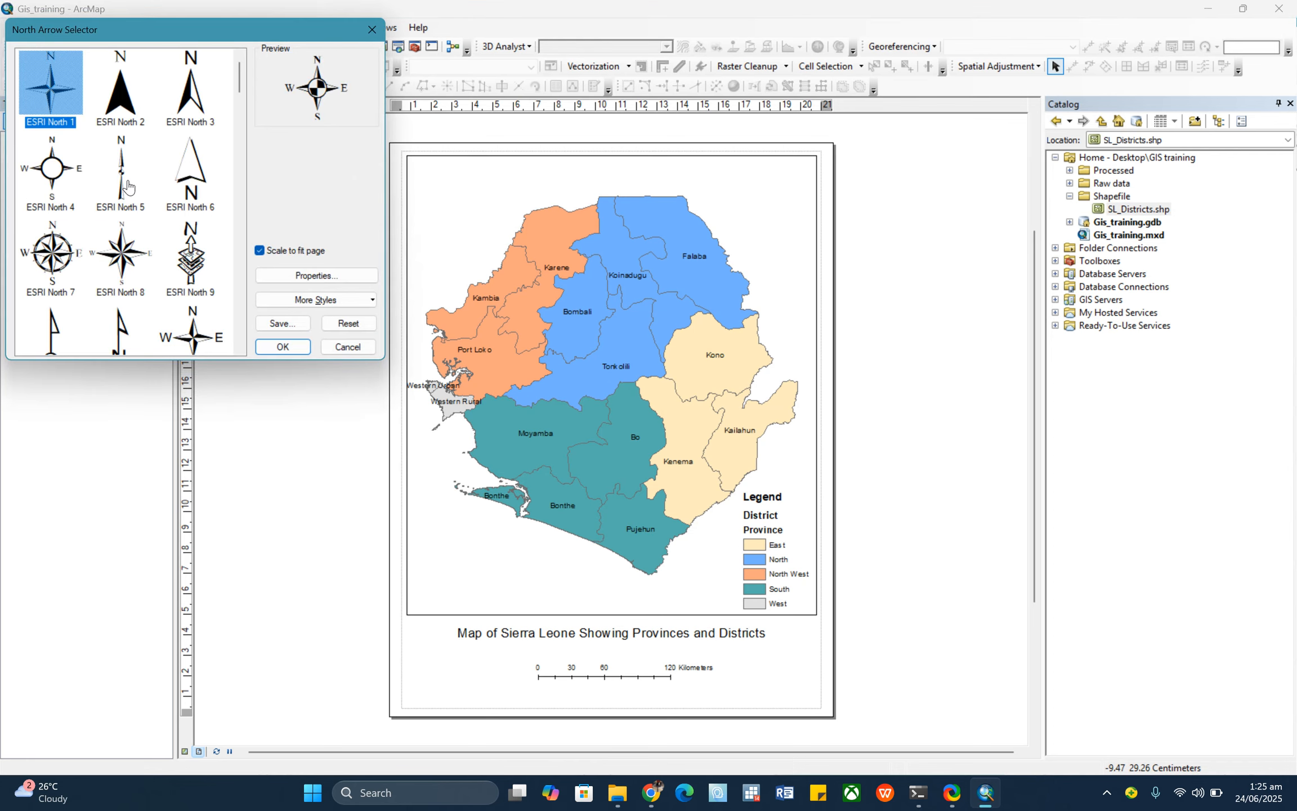
pyautogui.scroll(-2, 146, 171)
pyautogui.scroll(-3, 145, 170)
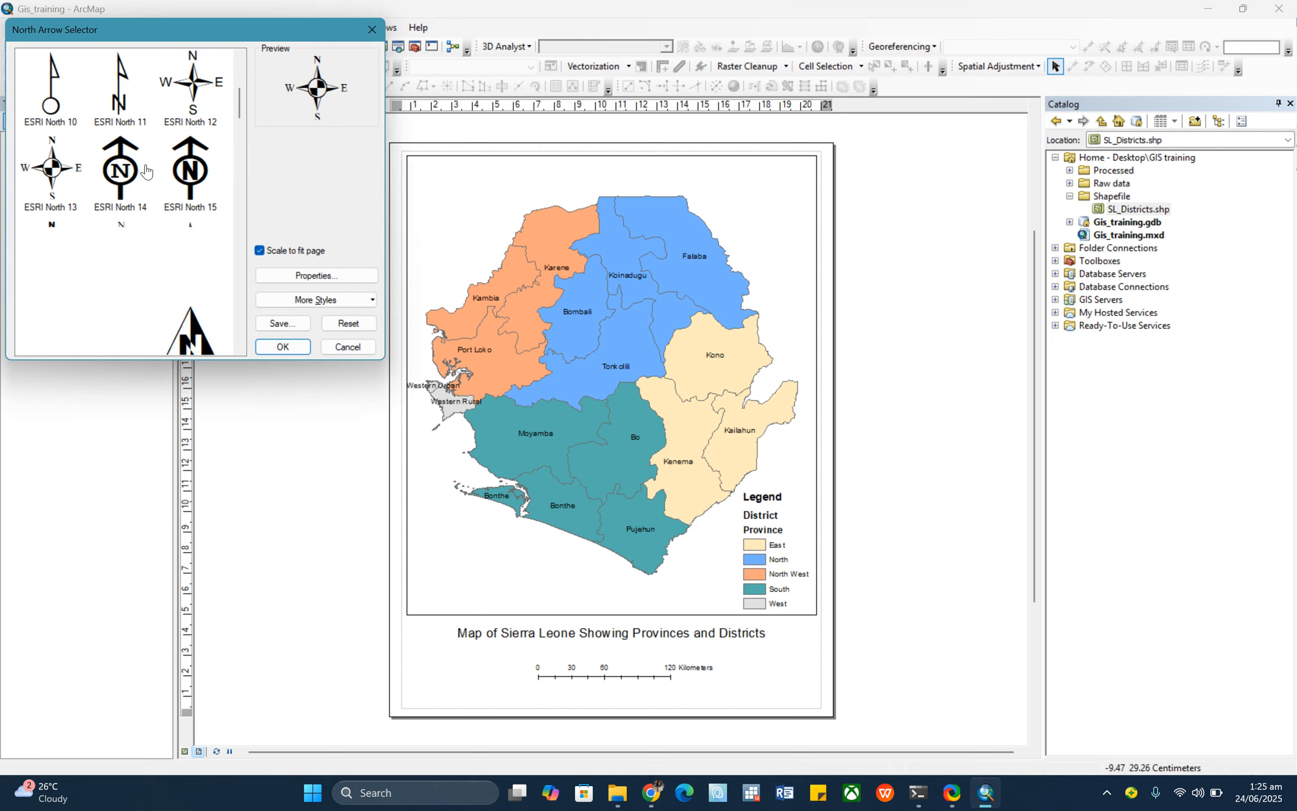
pyautogui.click(125, 165)
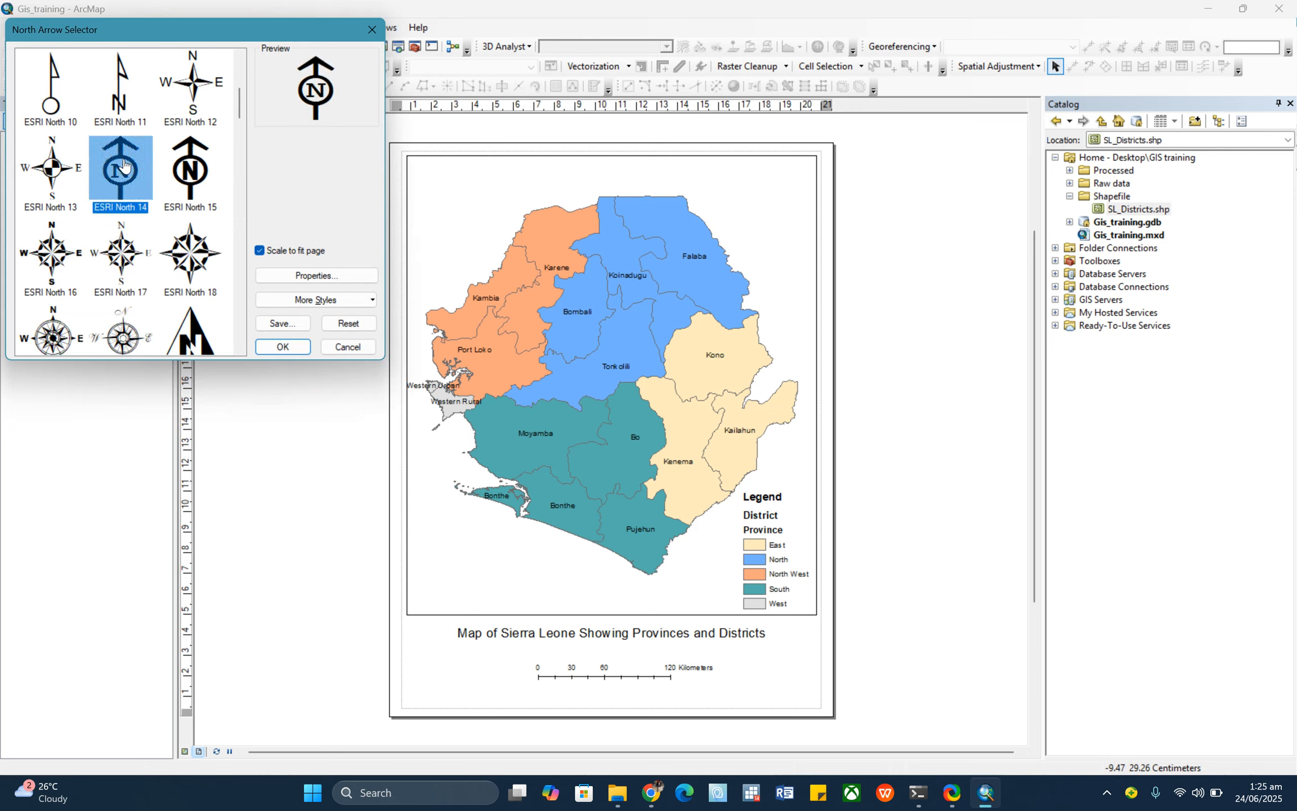
pyautogui.click(283, 346)
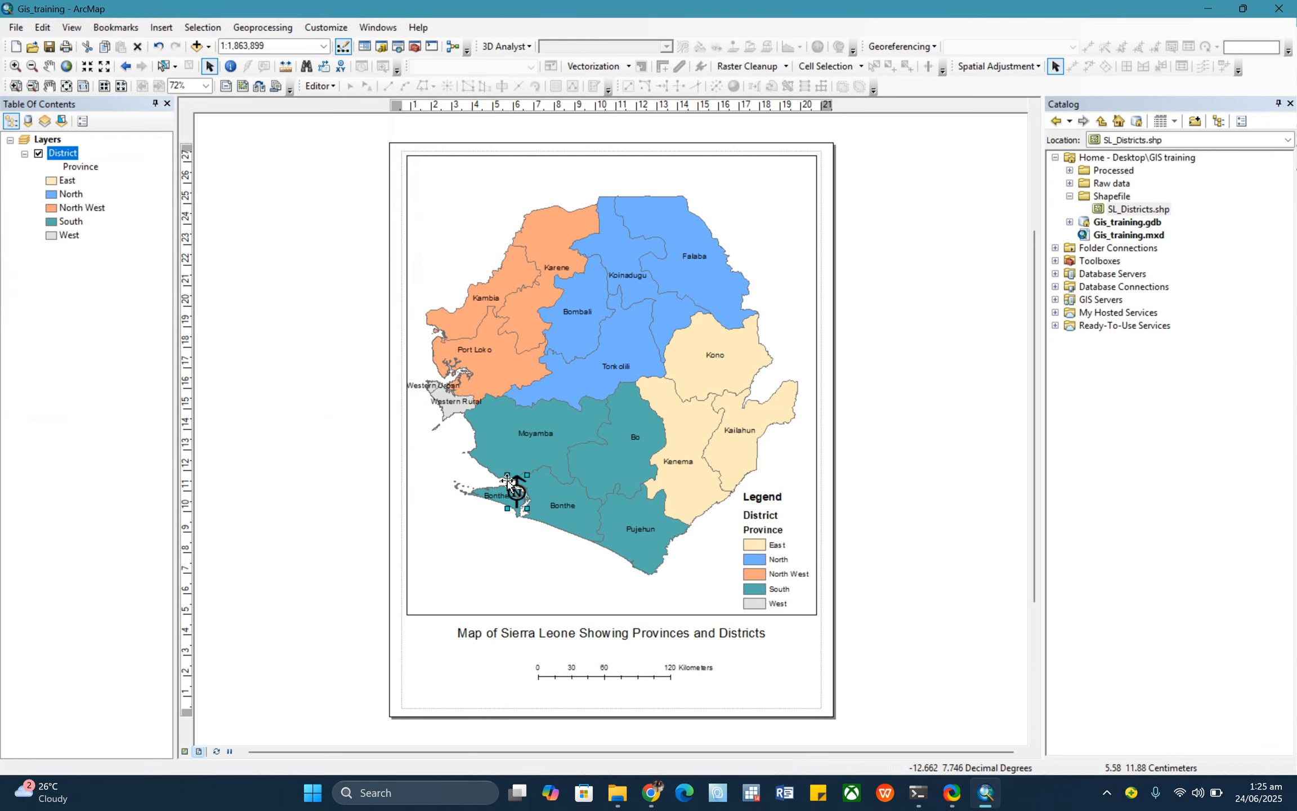
pyautogui.moveTo(507, 480); pyautogui.dragTo(422, 178)
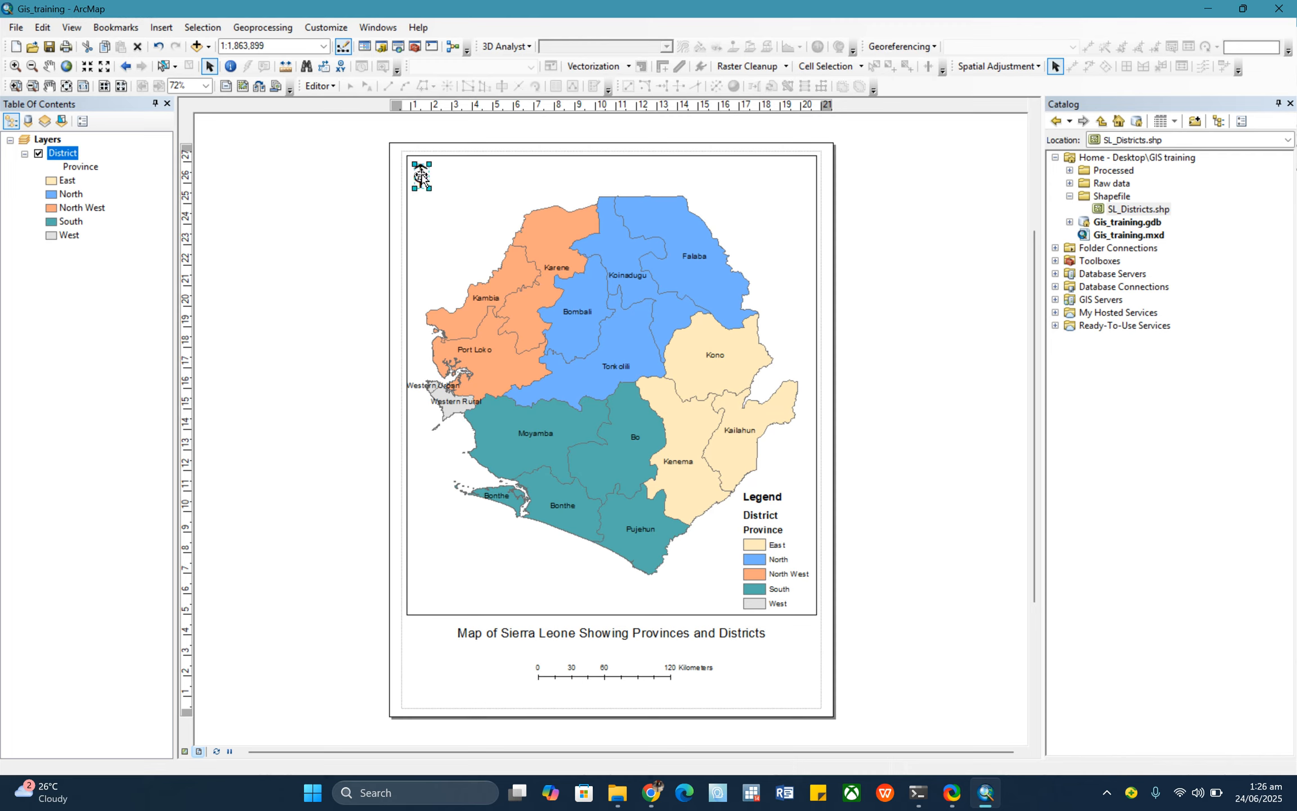
pyautogui.click(301, 161)
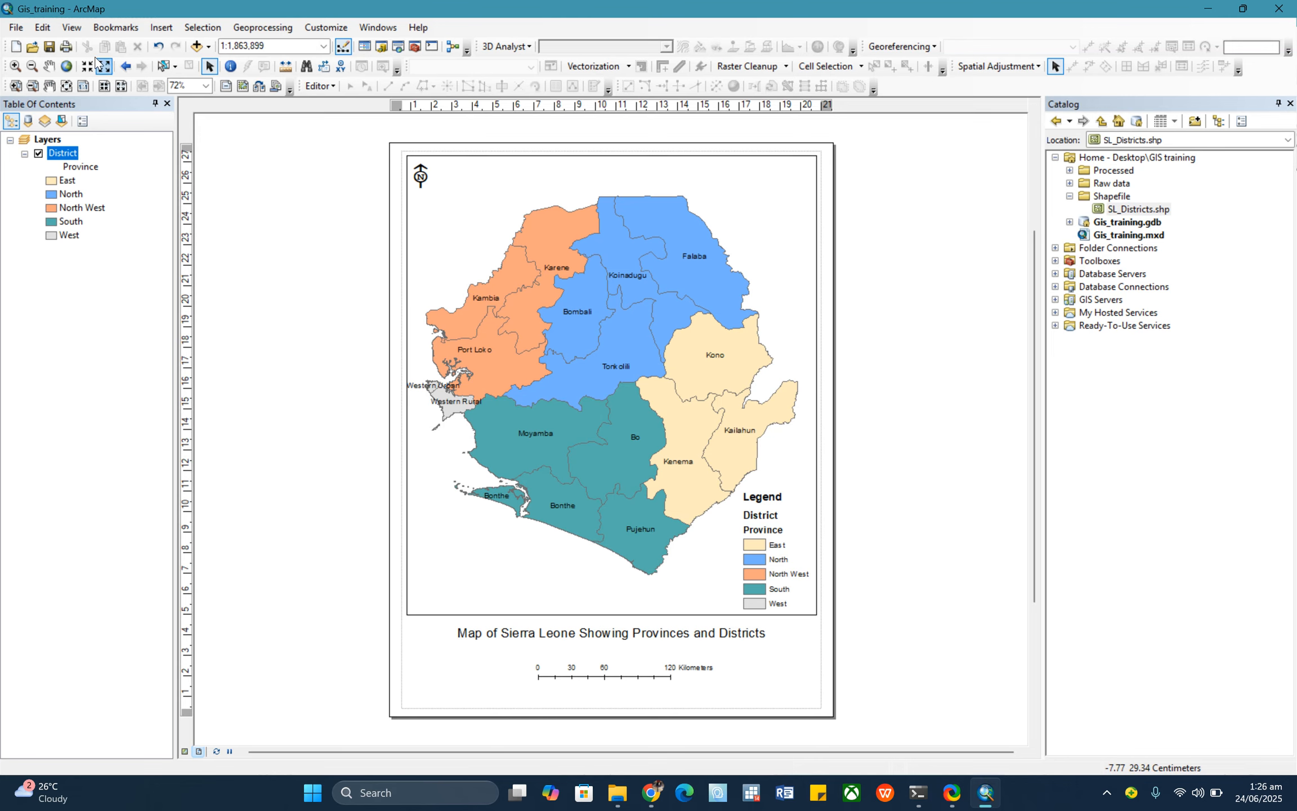
# Start exporting the map layout and choose the Processed folder inside Desktop's GIS training folder as the destination.
pyautogui.click(16, 28)
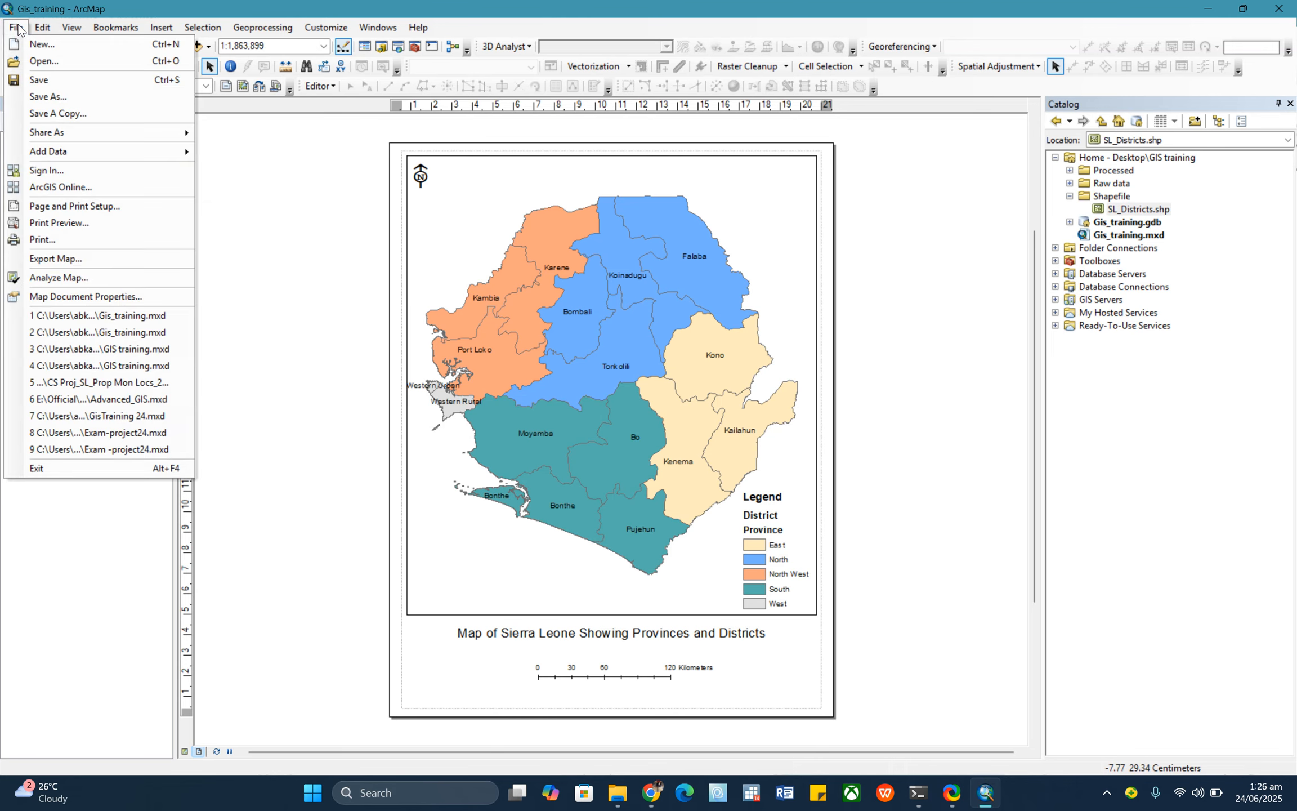
pyautogui.click(108, 263)
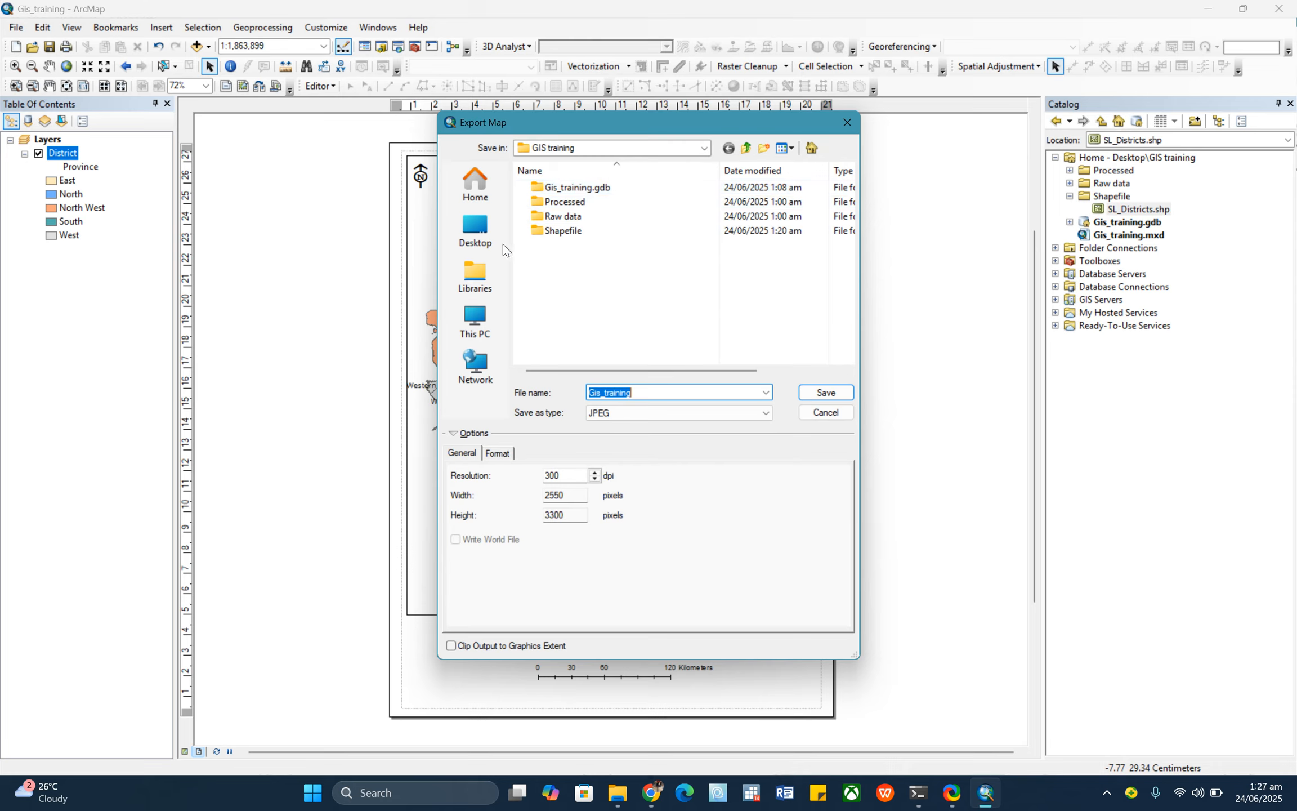
pyautogui.click(479, 228)
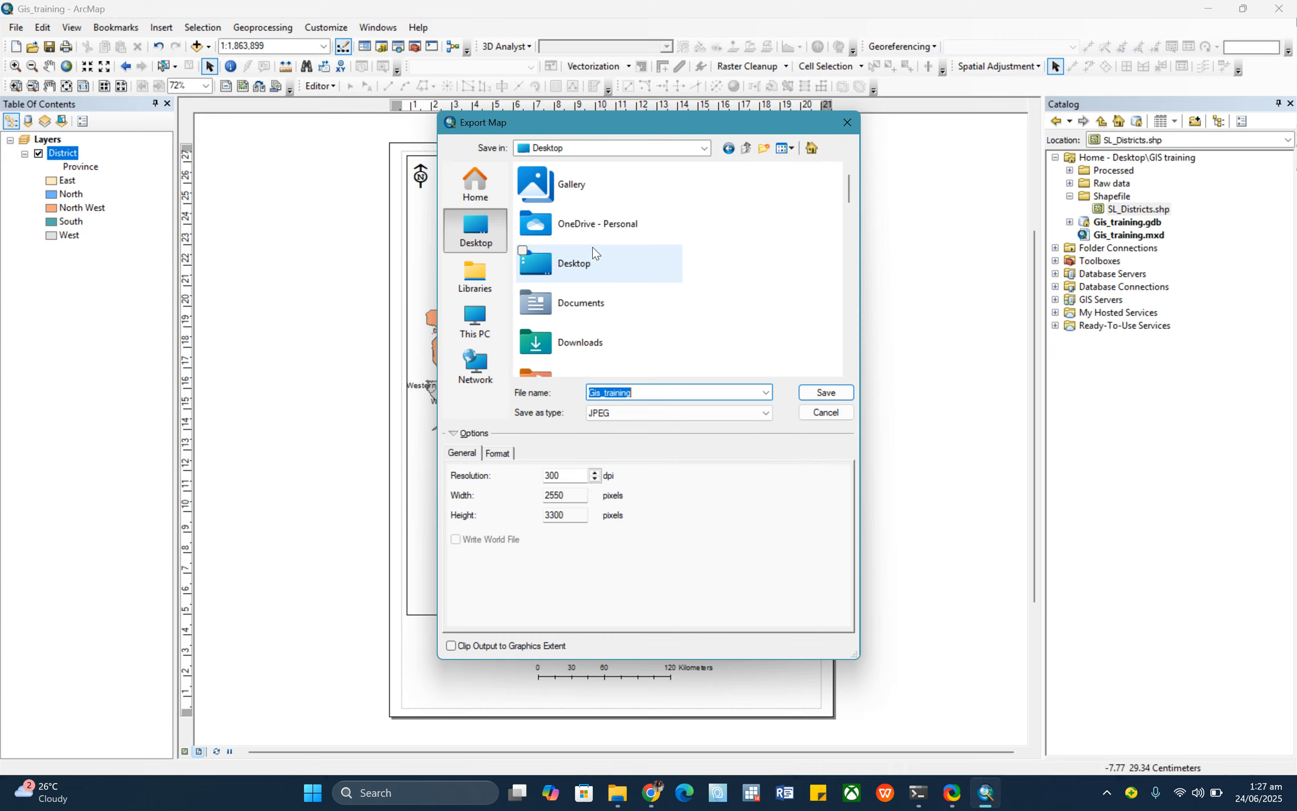
pyautogui.scroll(-5, 592, 251)
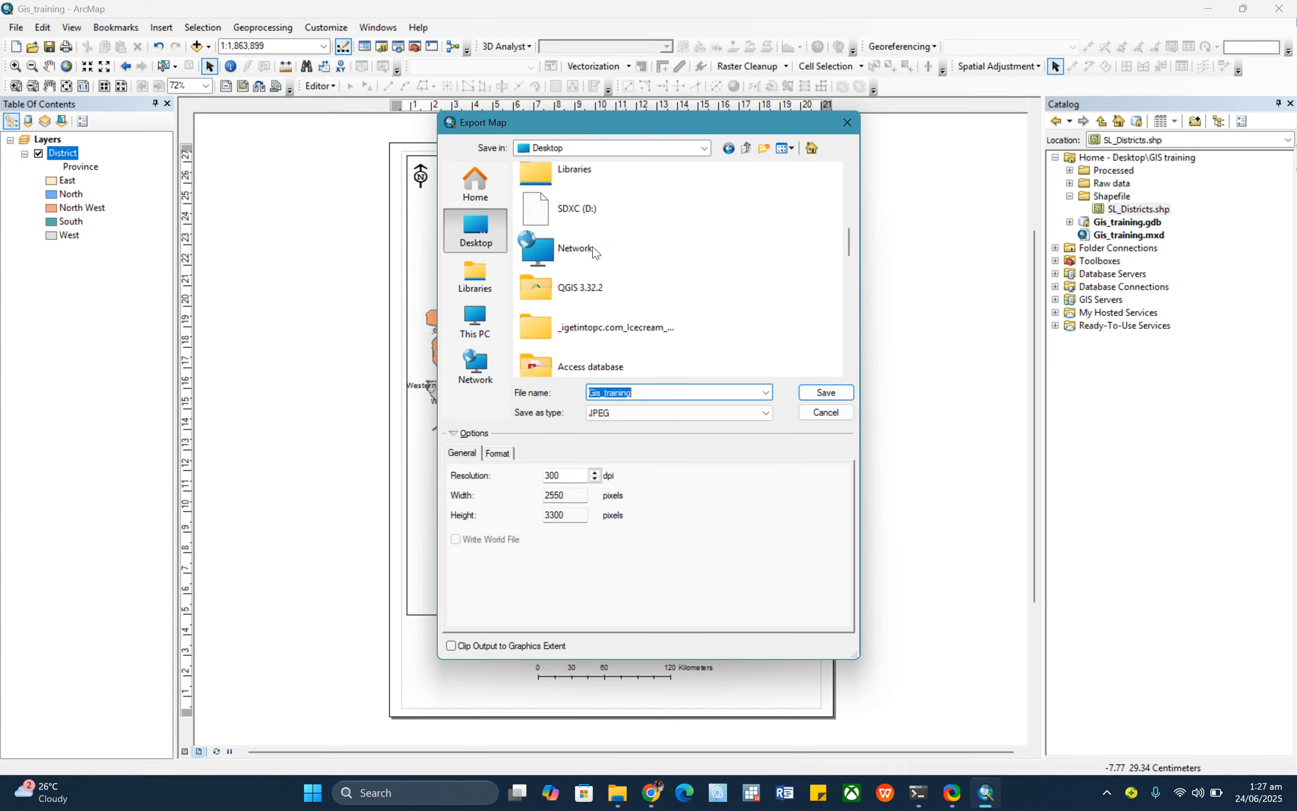
pyautogui.scroll(-3, 592, 251)
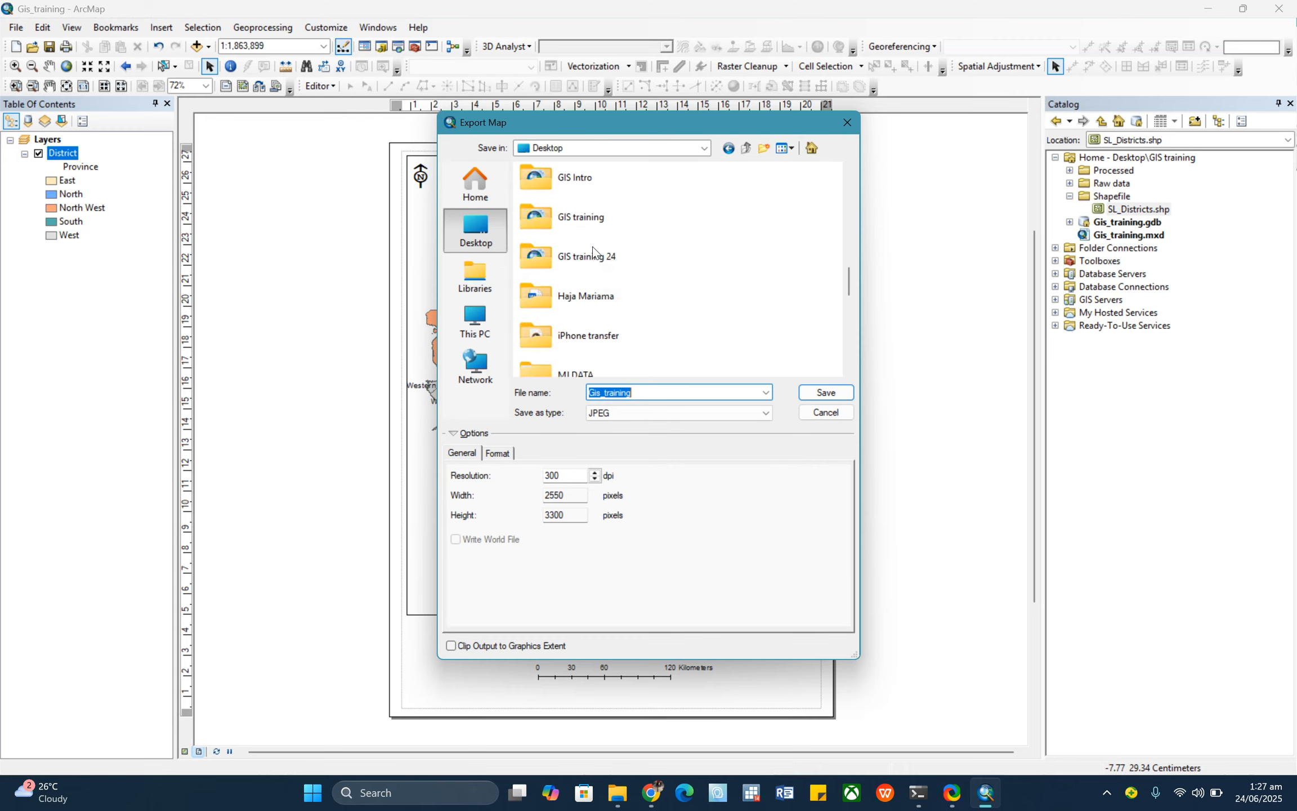
pyautogui.doubleClick(580, 220)
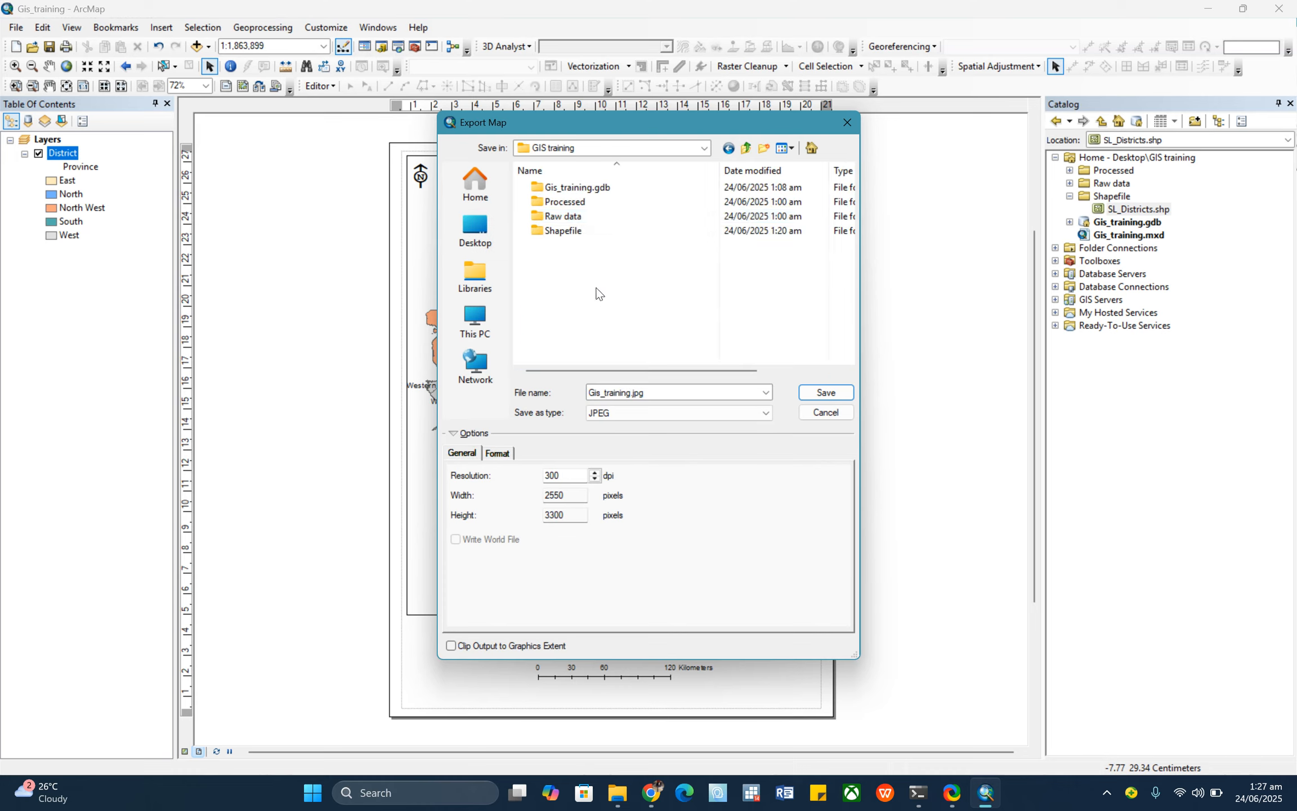
pyautogui.click(582, 203)
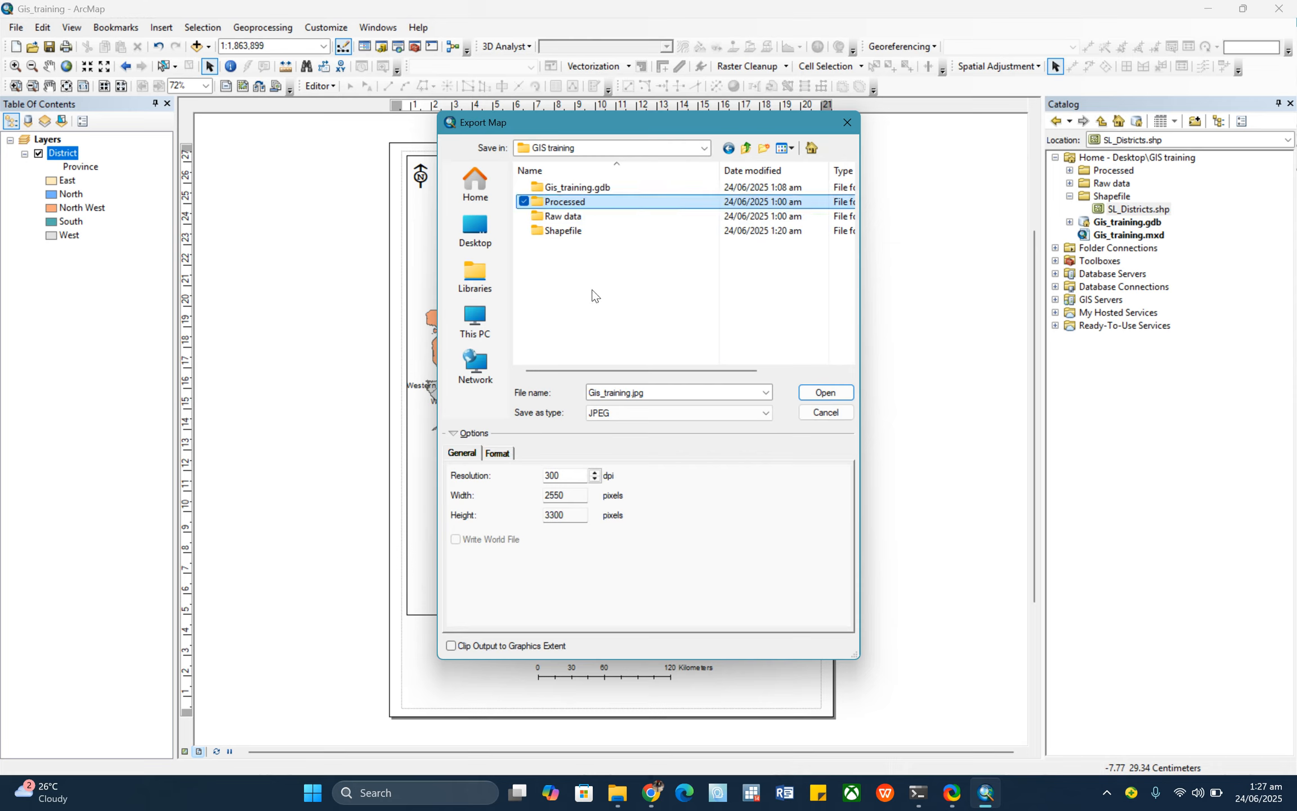
pyautogui.doubleClick(580, 203)
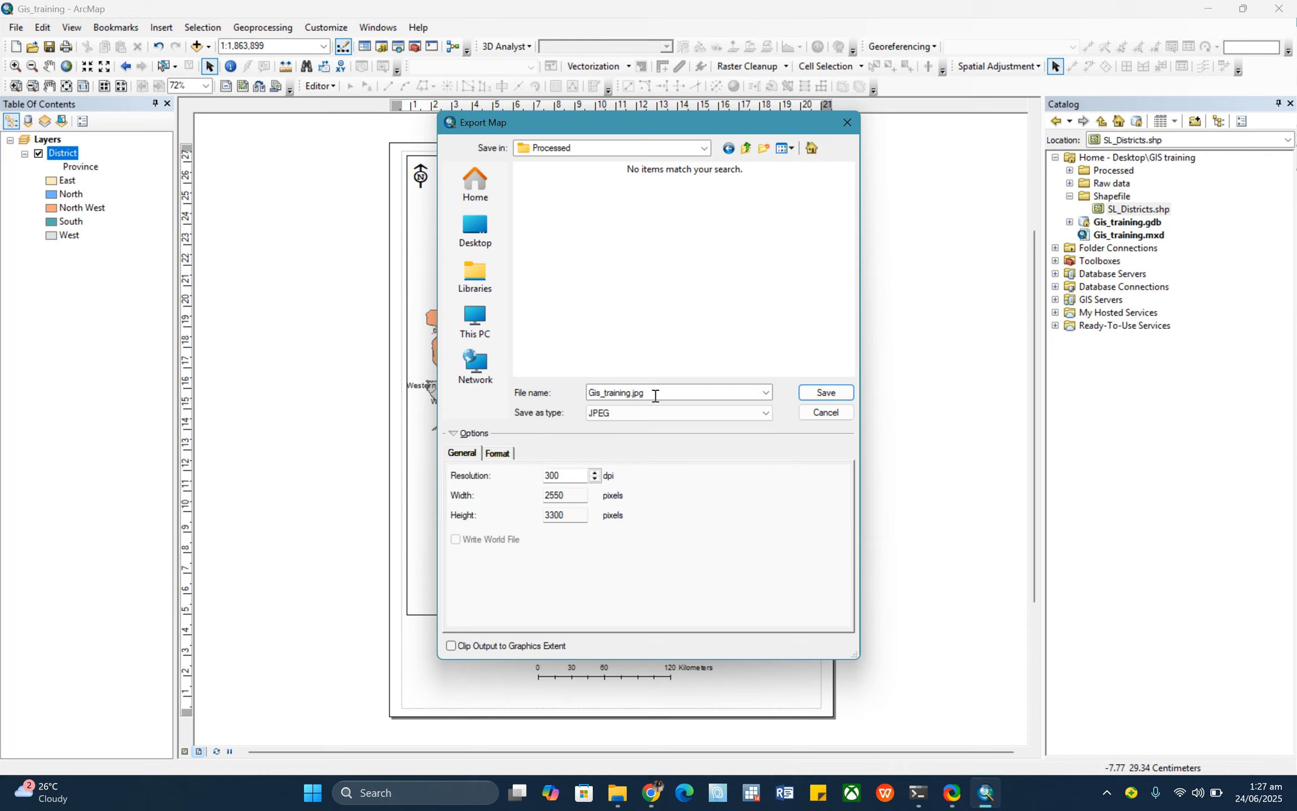
# Name the export District map, keep the JPEG format at 300 dpi, and save it.
pyautogui.doubleClick(622, 395)
pyautogui.write('District map')
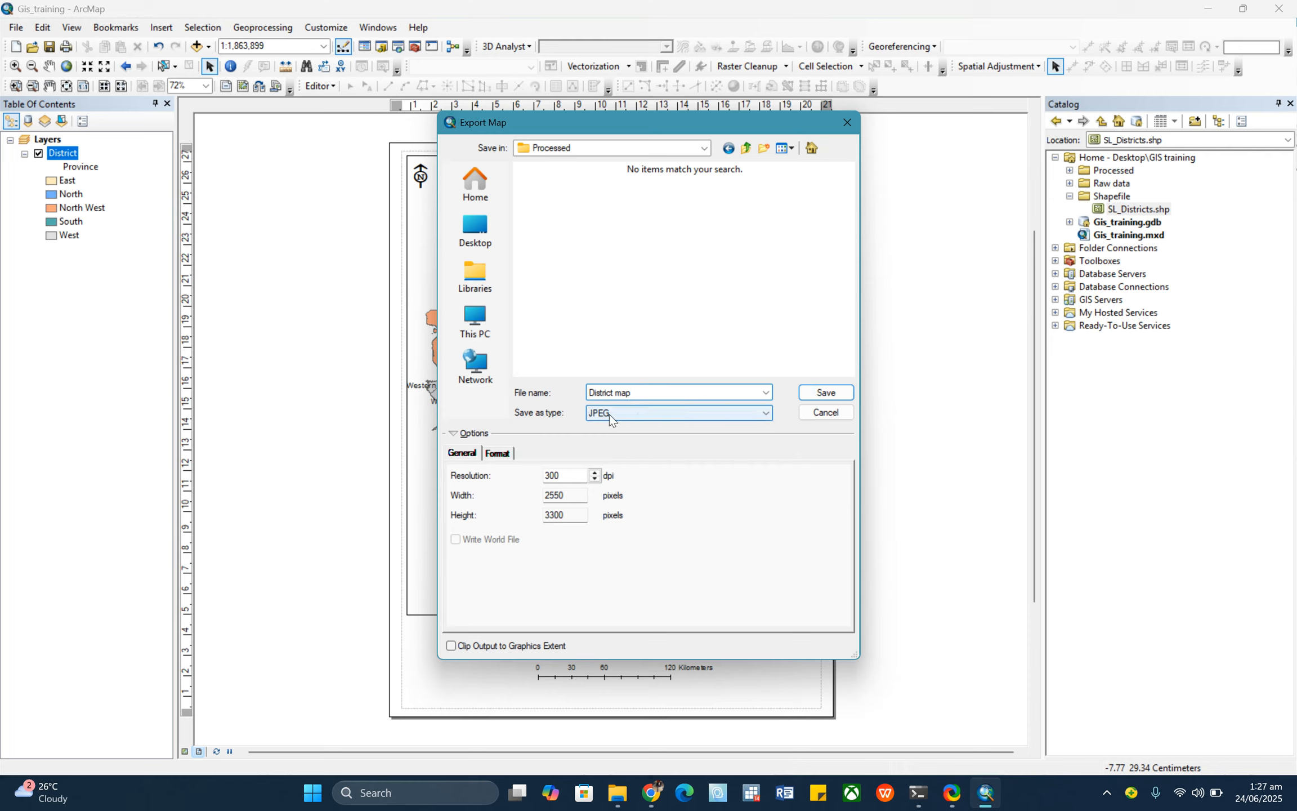
pyautogui.click(633, 416)
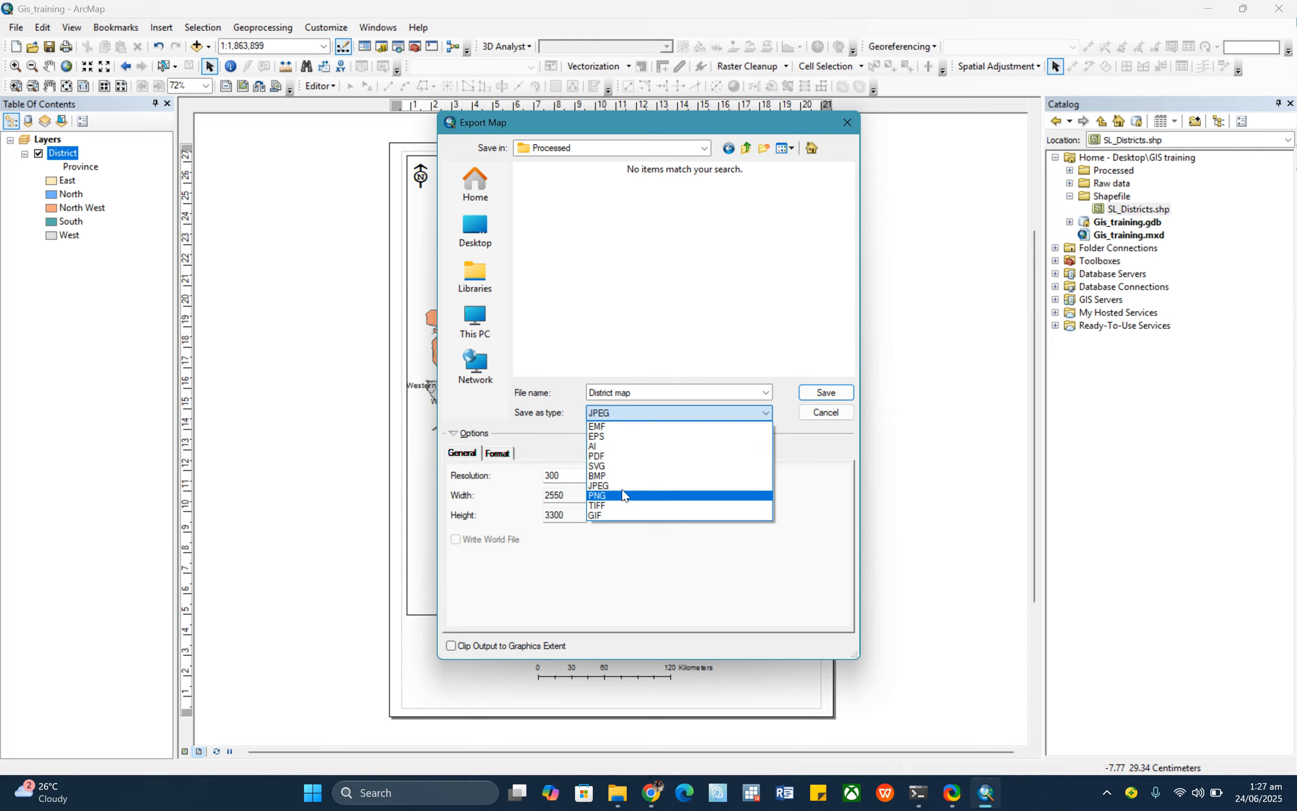
pyautogui.click(627, 412)
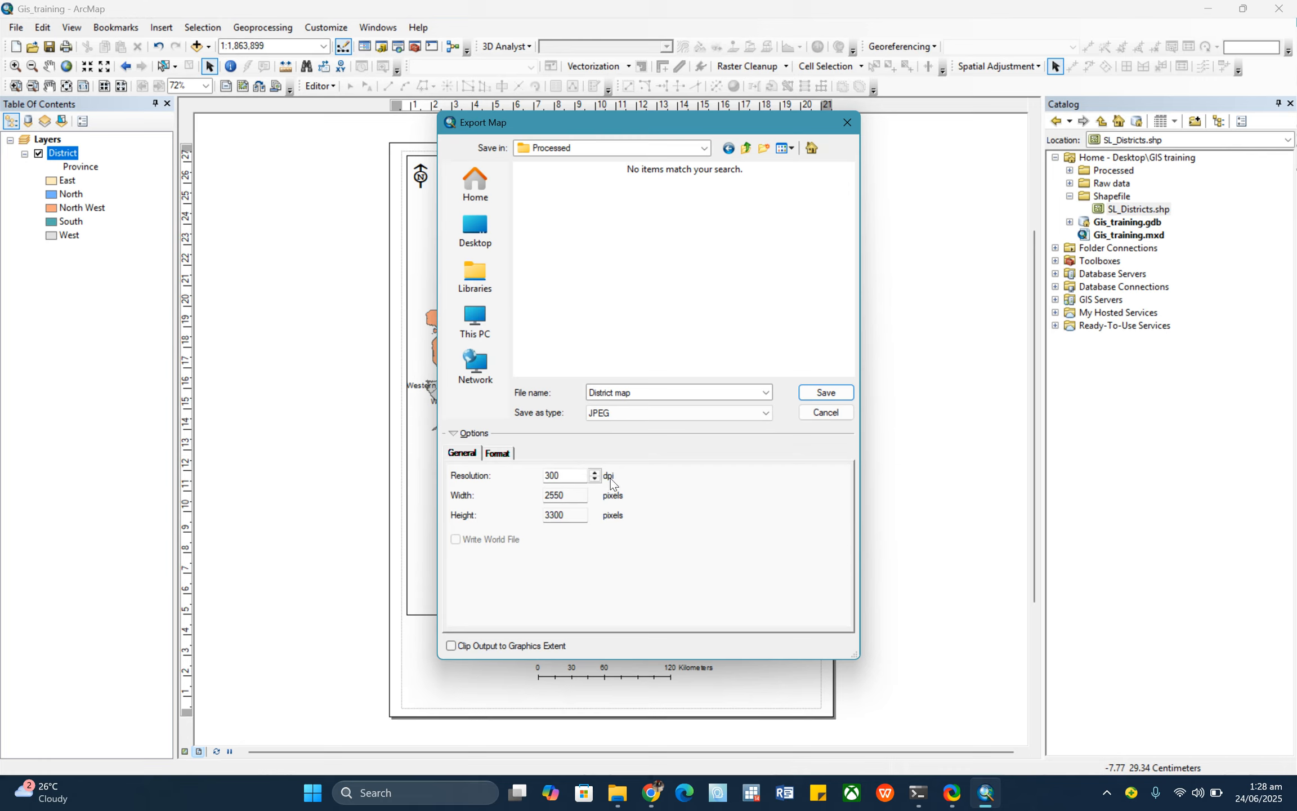
pyautogui.click(817, 395)
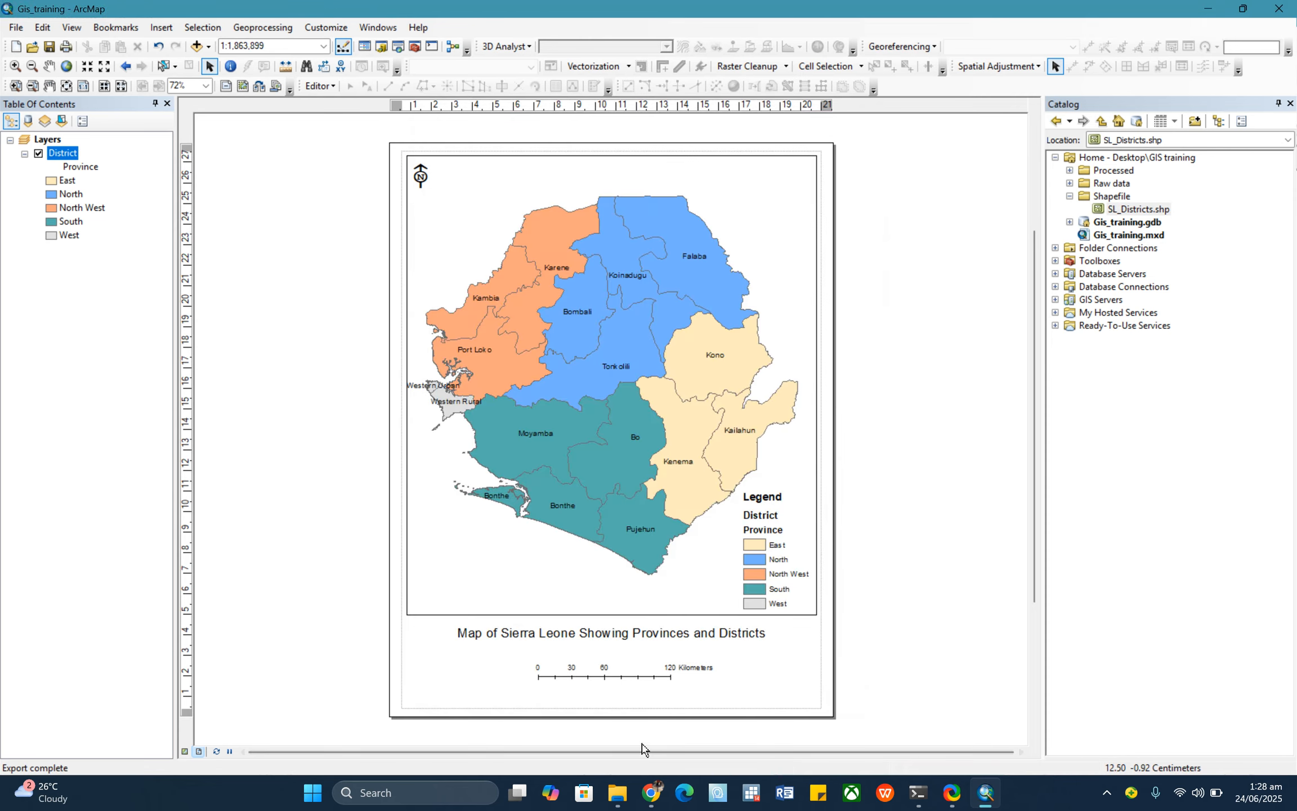
pyautogui.moveTo(620, 795)
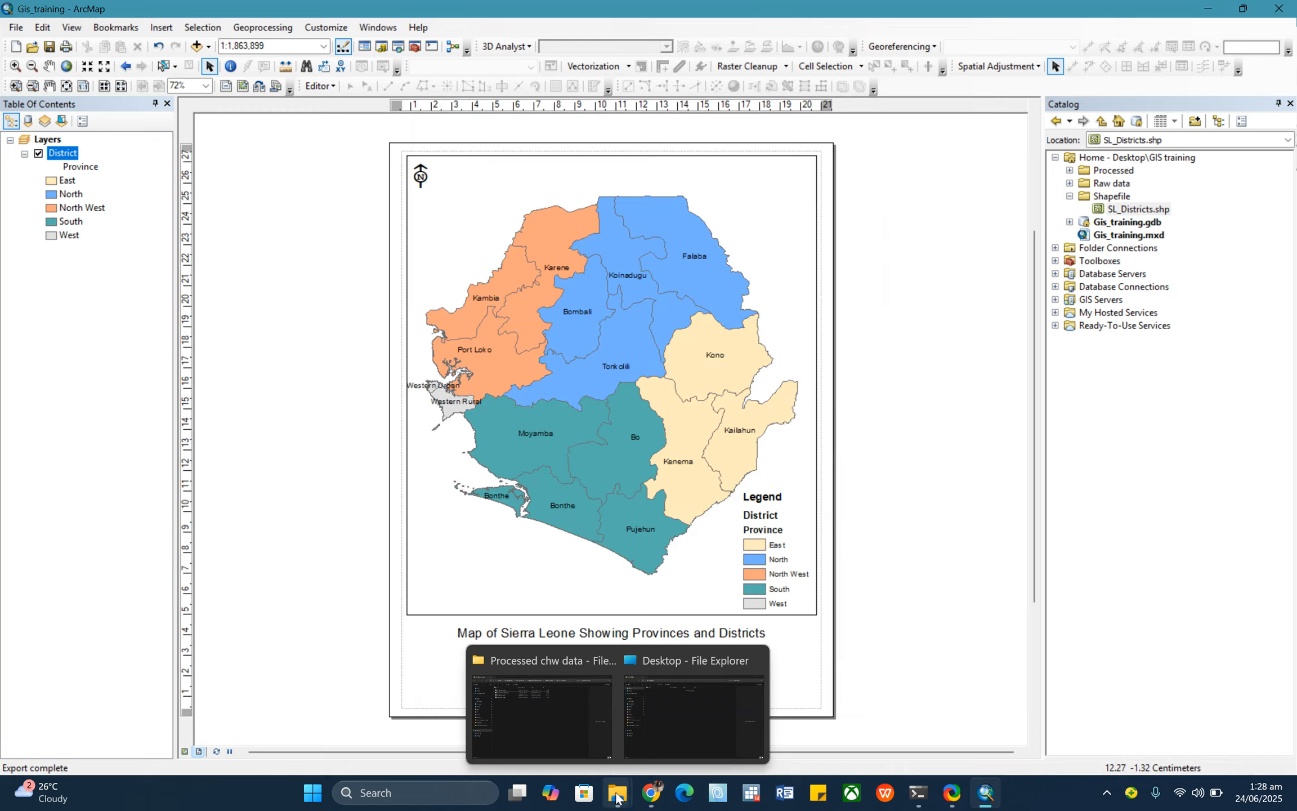
pyautogui.click(568, 735)
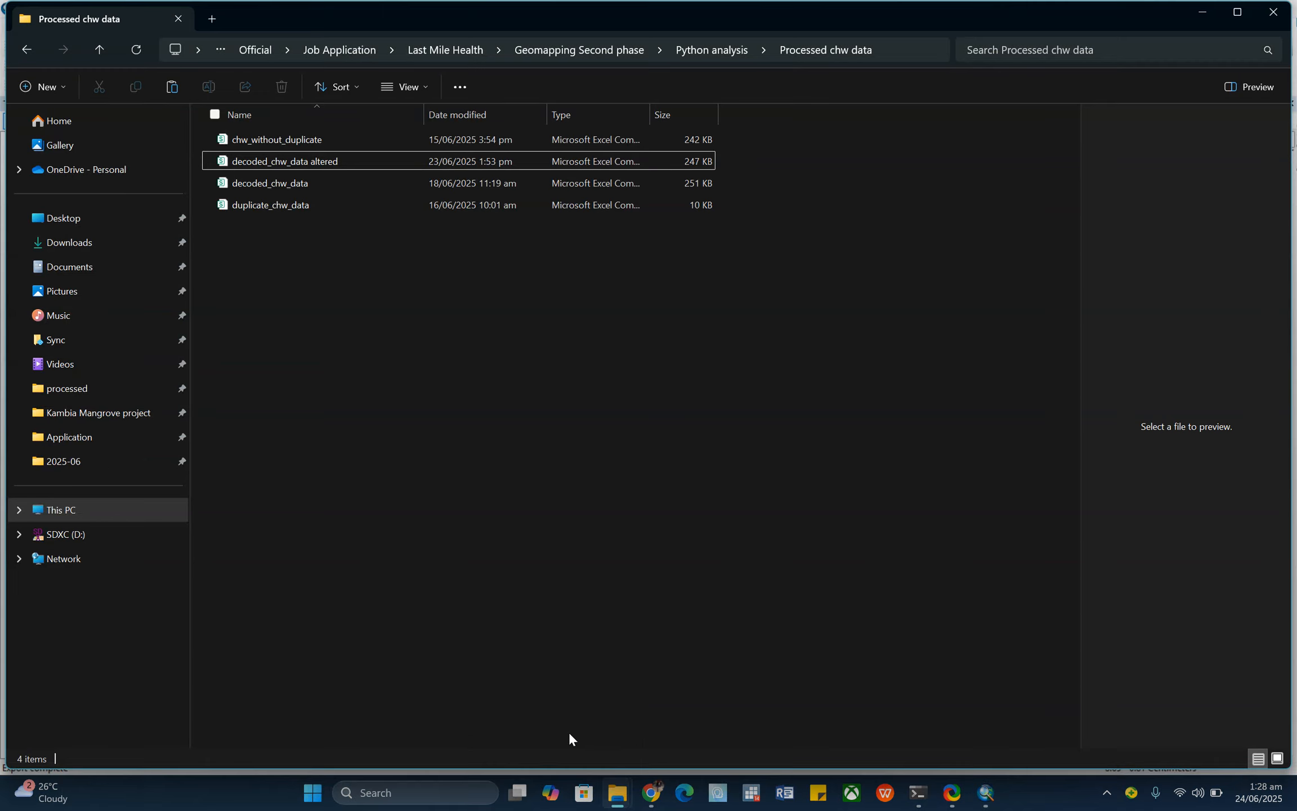
pyautogui.click(616, 801)
pyautogui.click(650, 739)
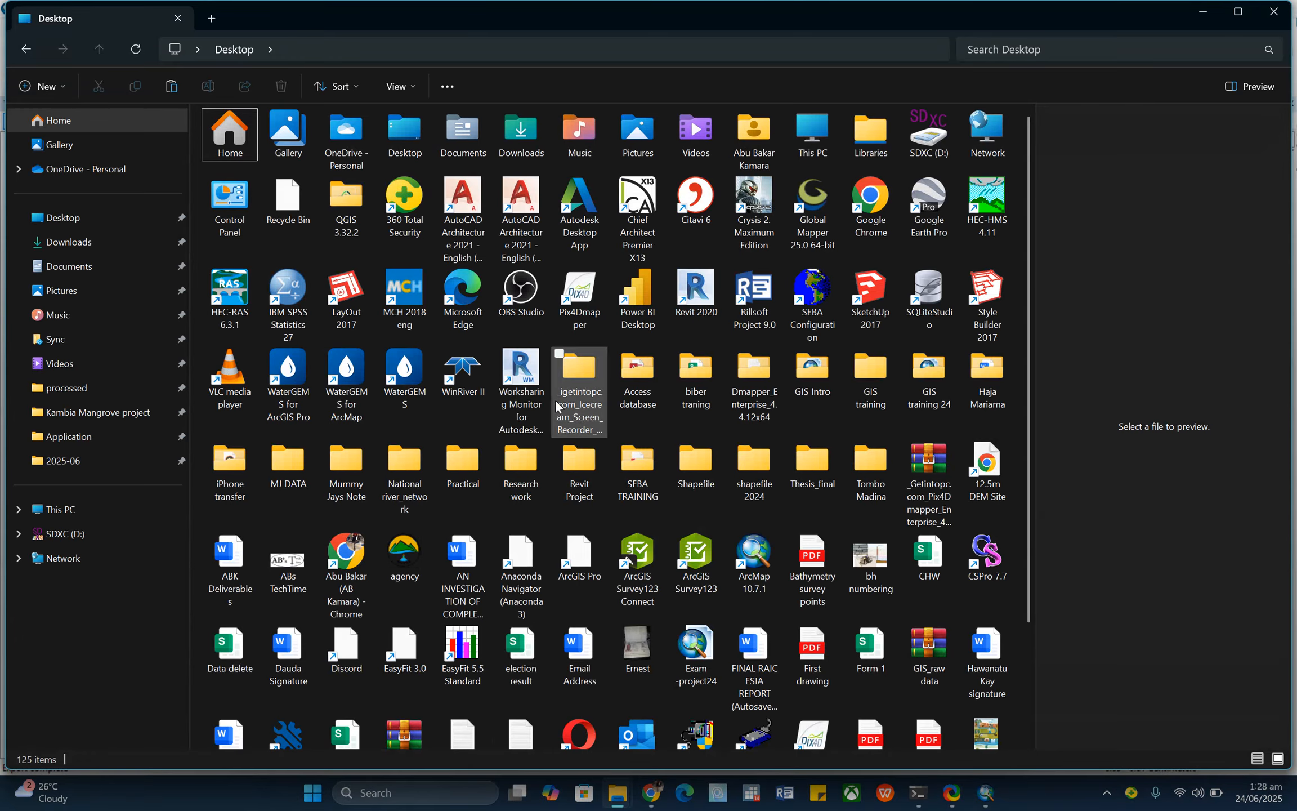
pyautogui.click(1278, 20)
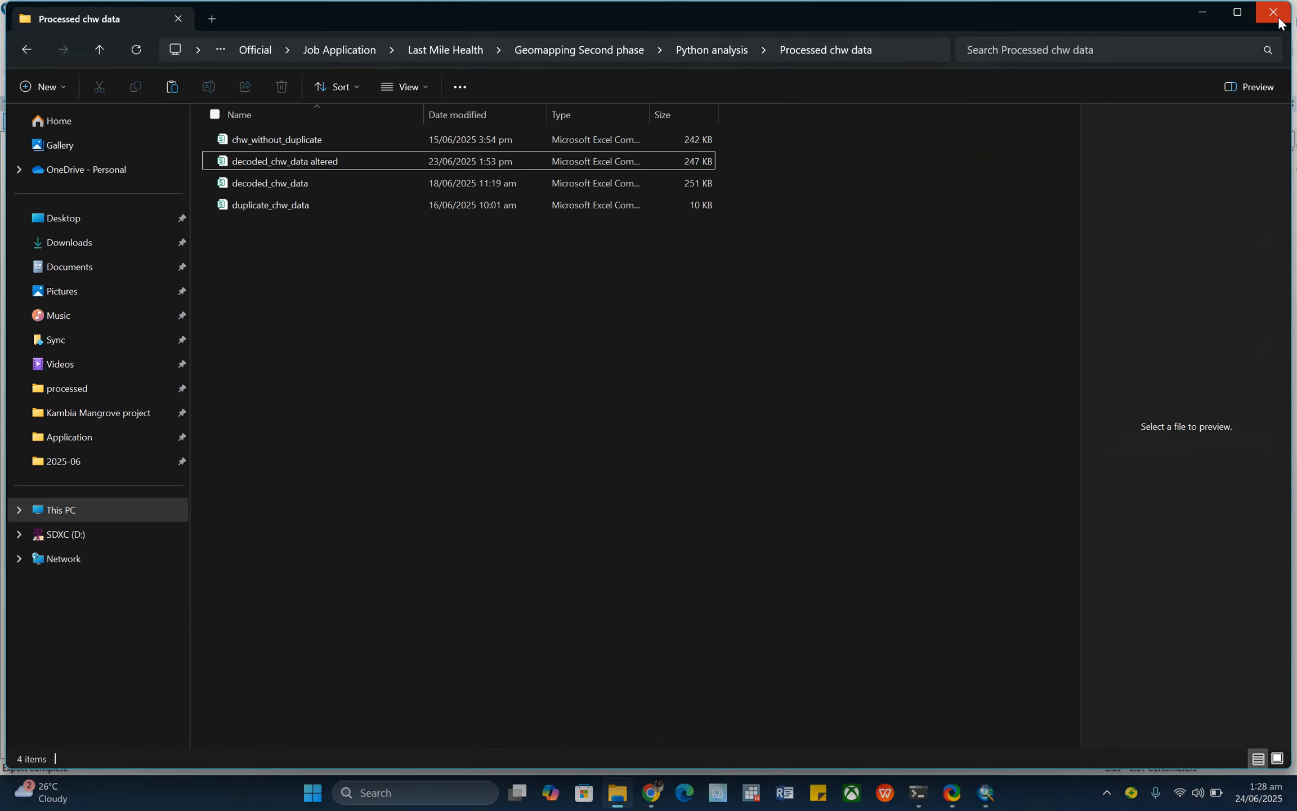
pyautogui.click(1206, 12)
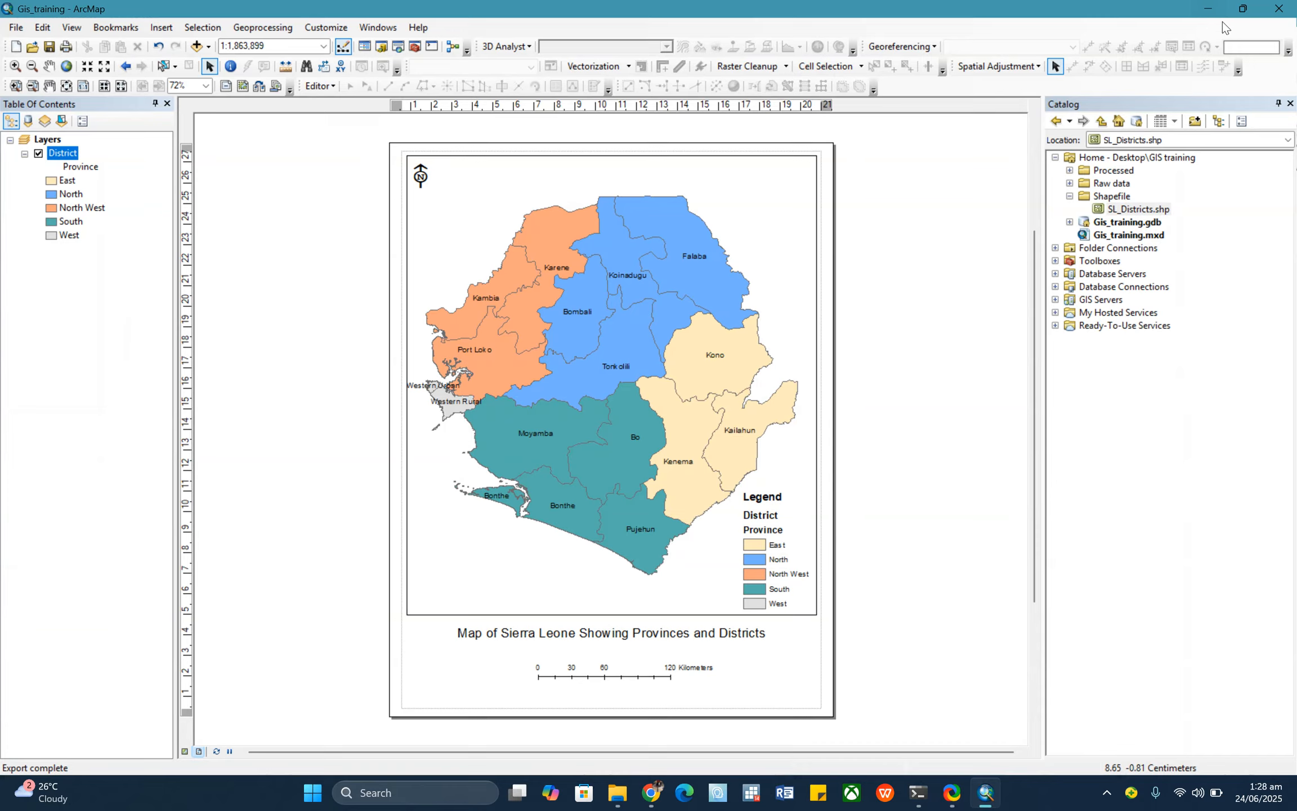
# Switch to File Explorer via the desktop's GIS training folder and open the exported District map image from Processed in a maximized viewer.
pyautogui.click(1208, 13)
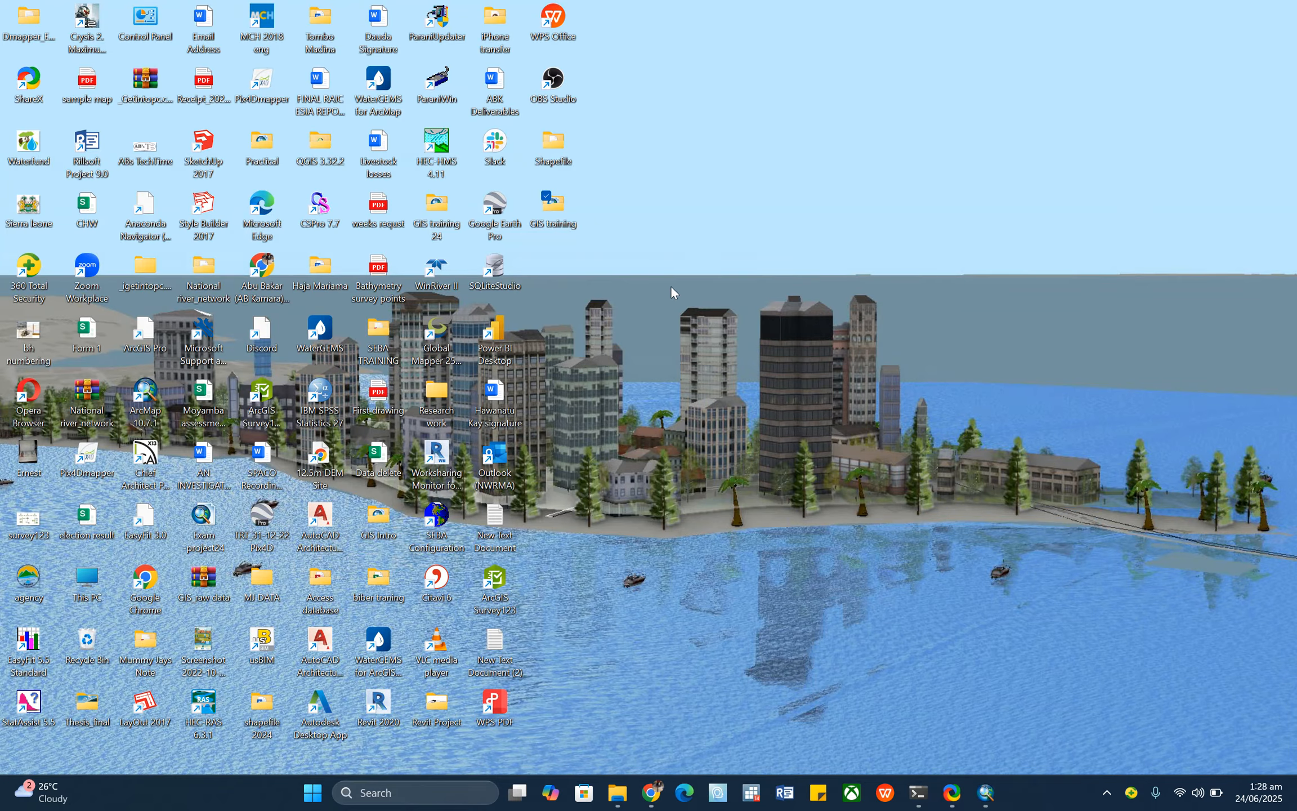
pyautogui.doubleClick(551, 219)
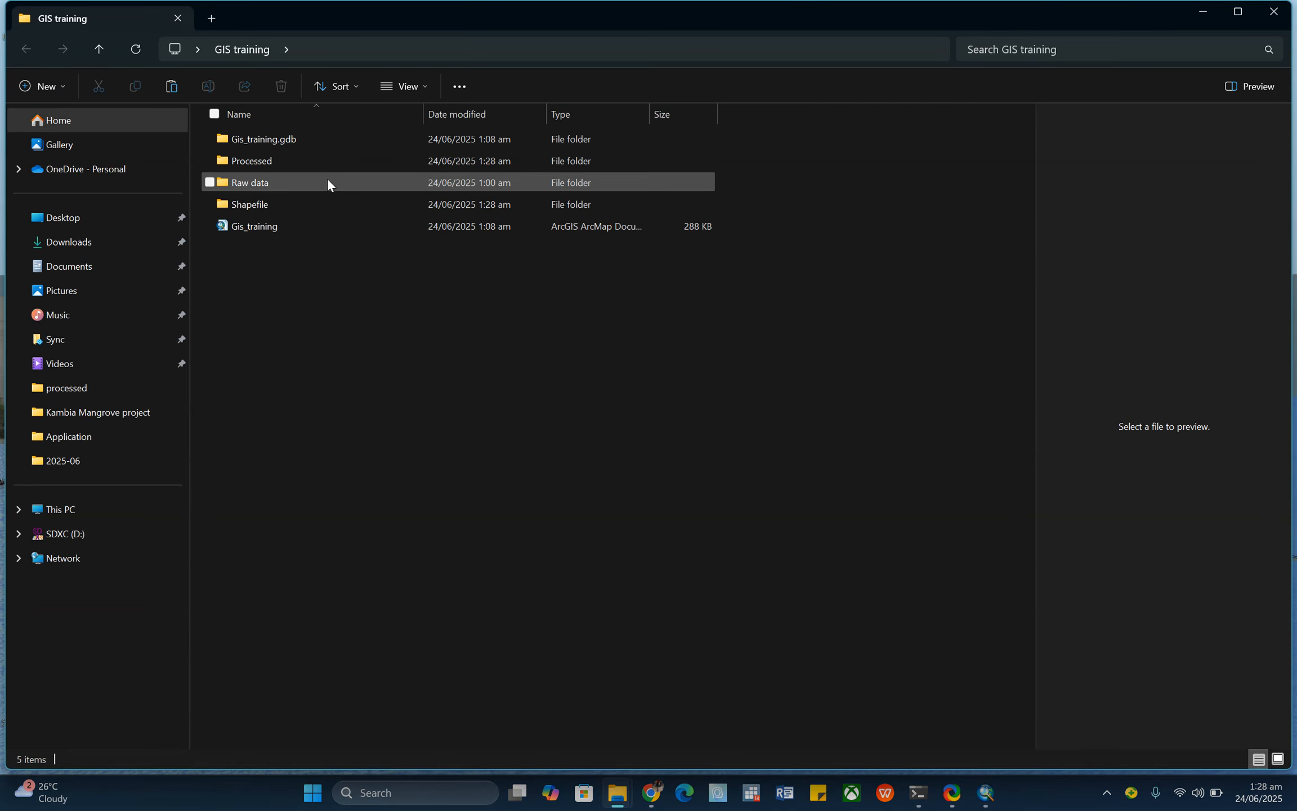
pyautogui.doubleClick(307, 162)
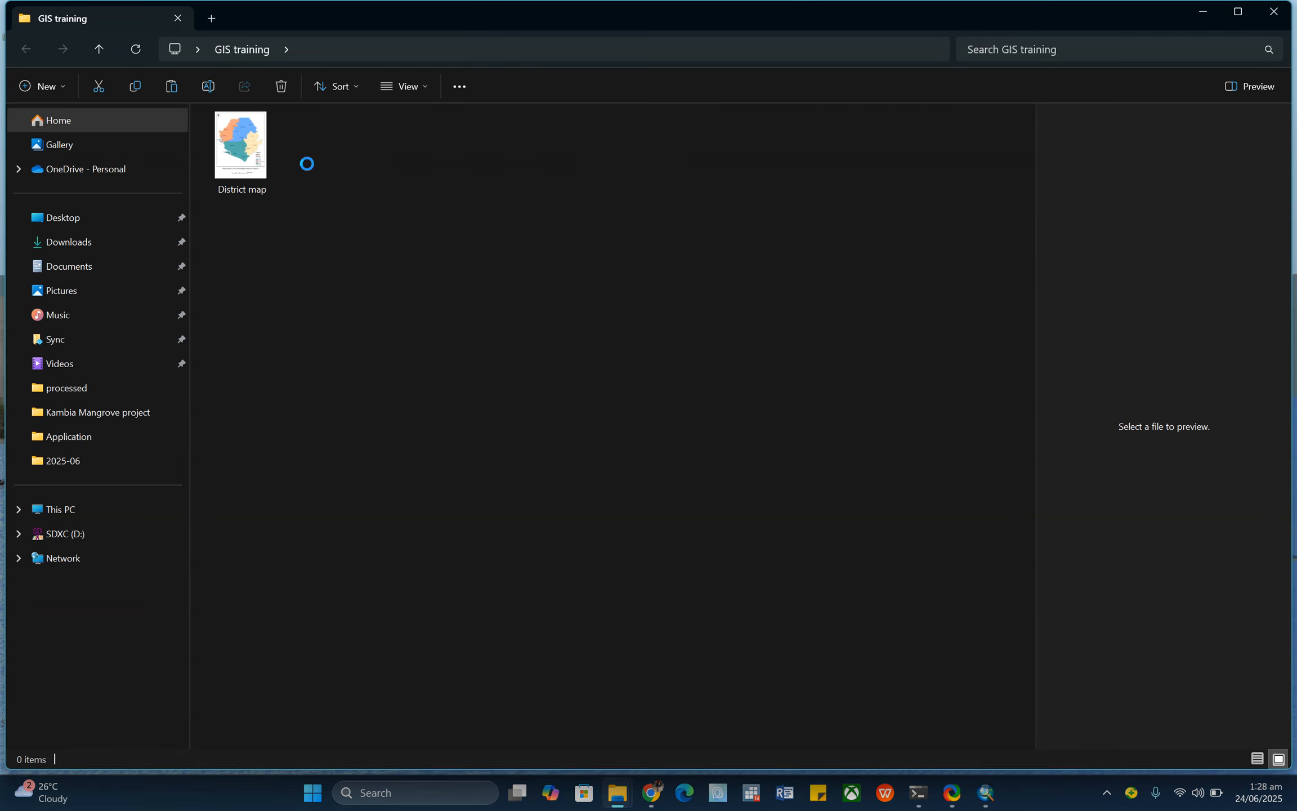
pyautogui.click(241, 149)
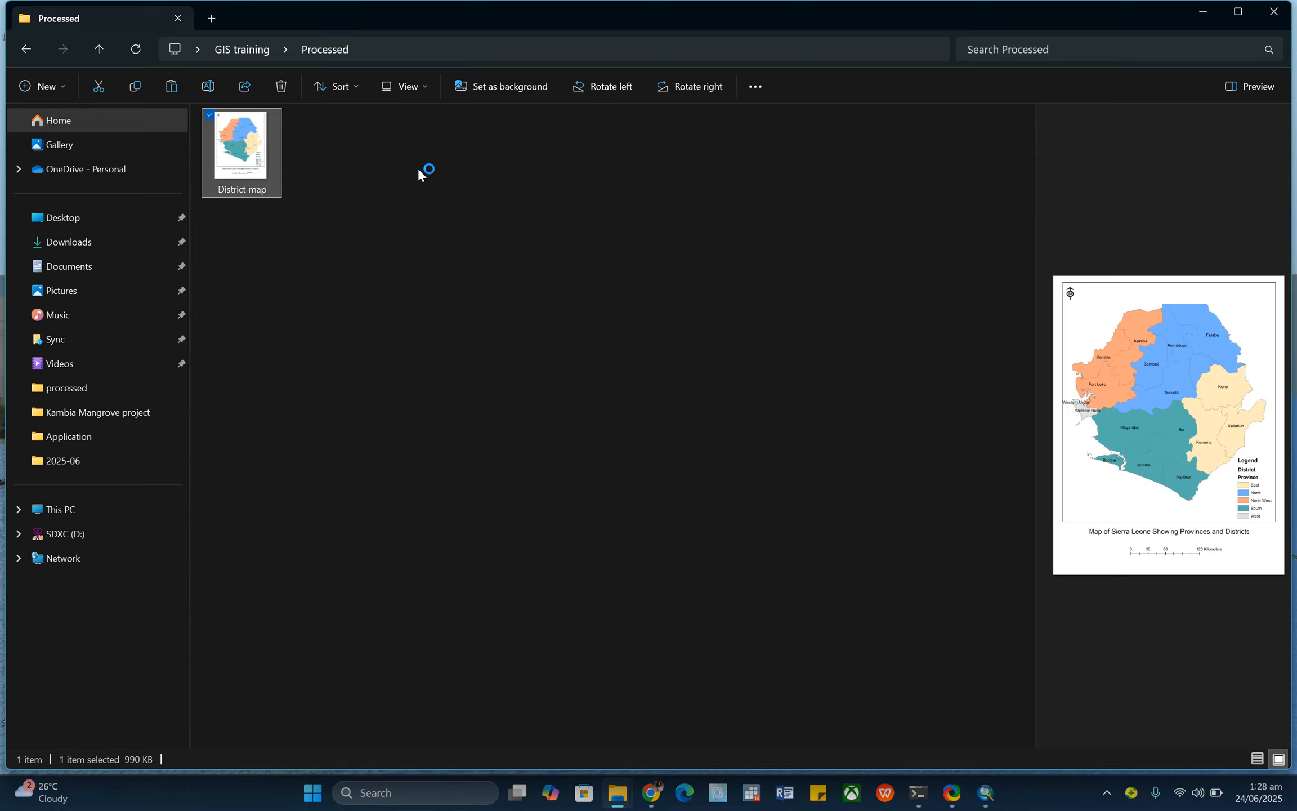
pyautogui.press('Return')
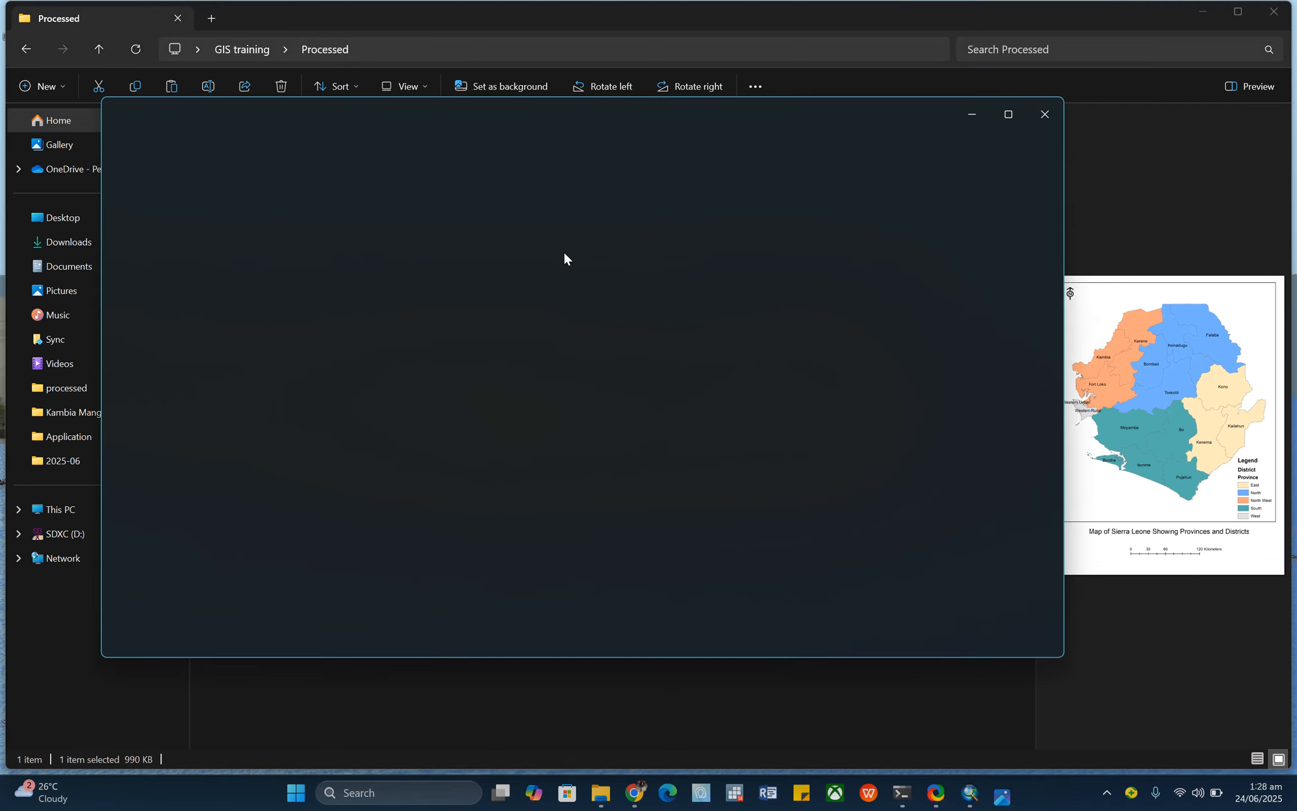
pyautogui.click(1009, 116)
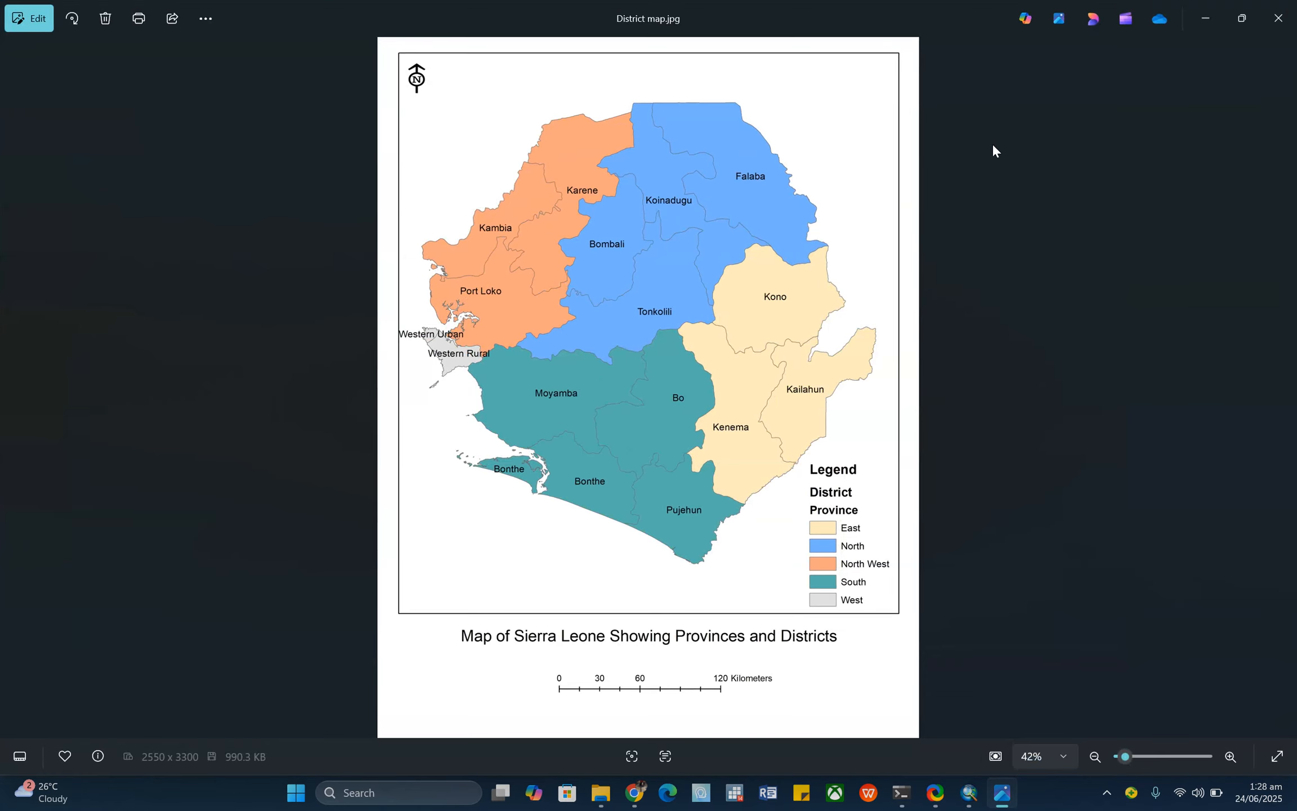